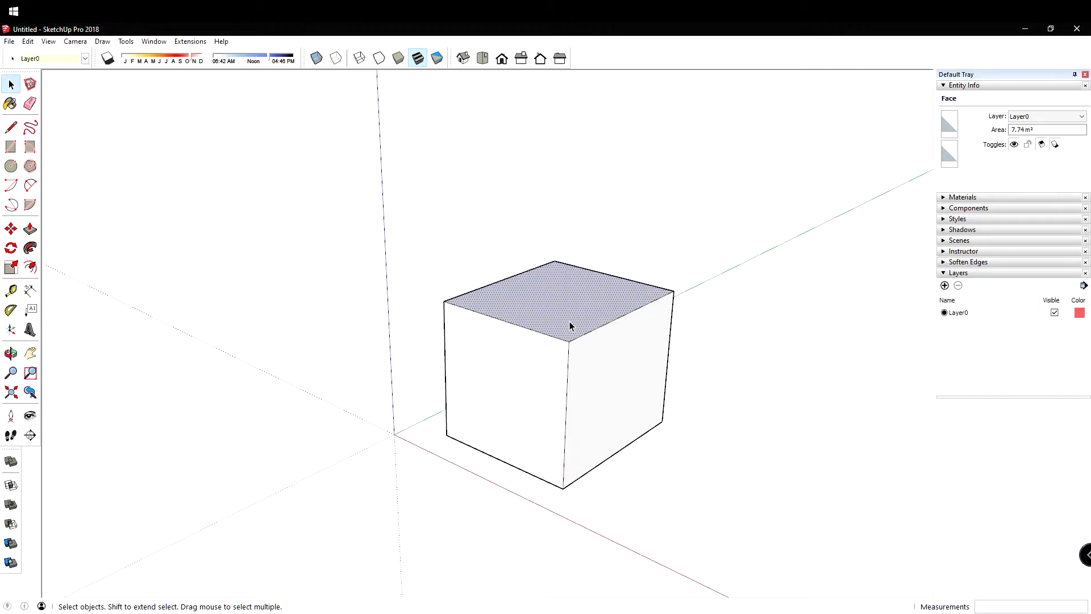
Step: Draw a diagonal edge on the box's front face from a point on its left edge to the upper right corner
middle_drag(571, 323, 484, 417)
click(555, 381)
key(l)
click(421, 428)
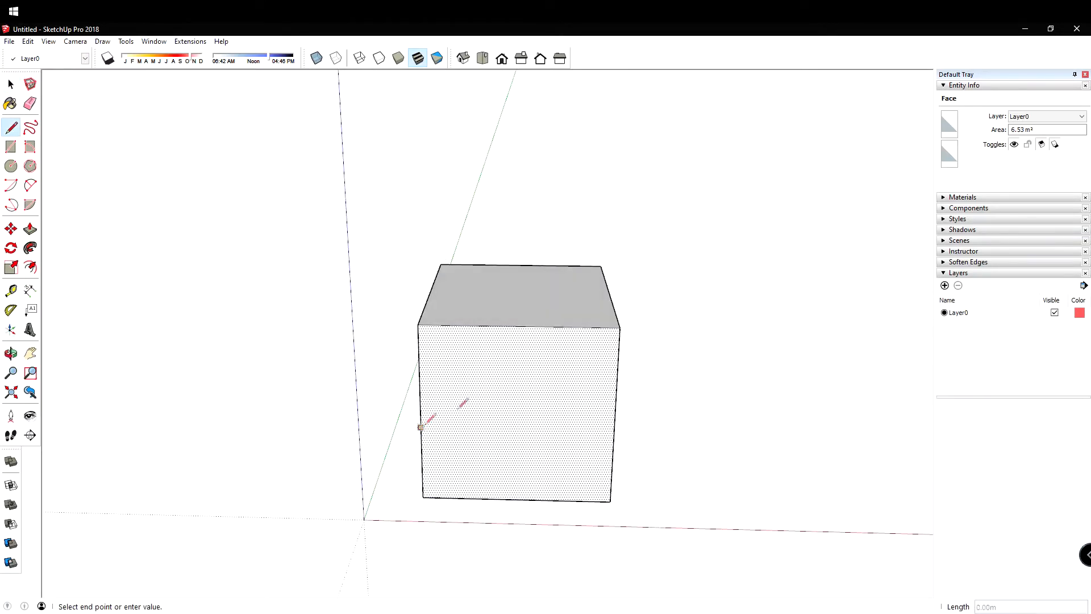
click(619, 325)
Step: Push the triangle above the diagonal back through the box's full depth to leave a sloped top
middle_drag(619, 326, 526, 365)
key(p)
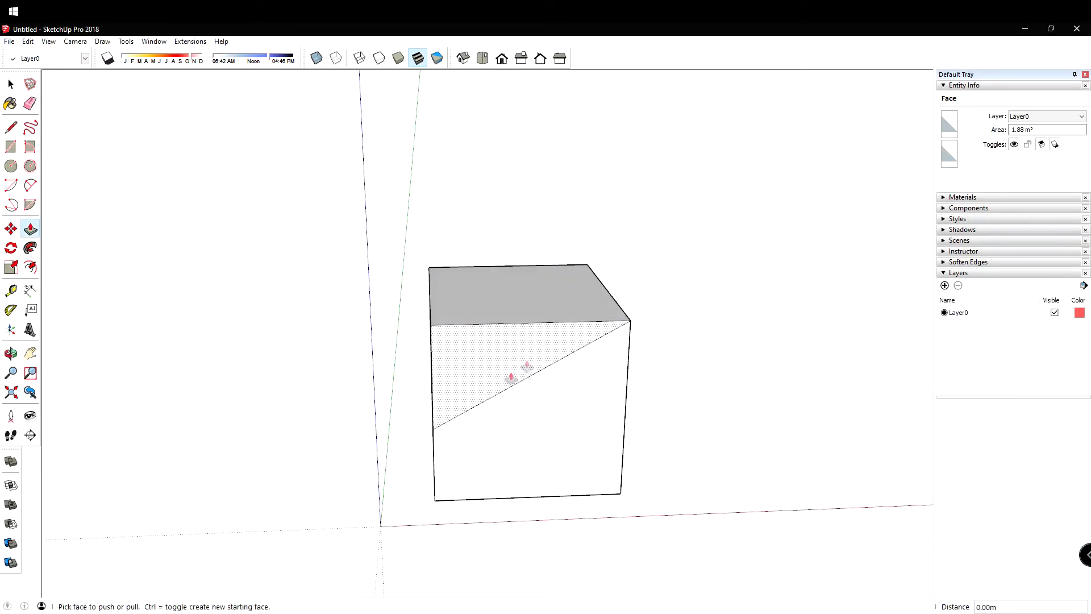
click(452, 371)
click(447, 282)
key(space)
middle_drag(458, 433, 393, 437)
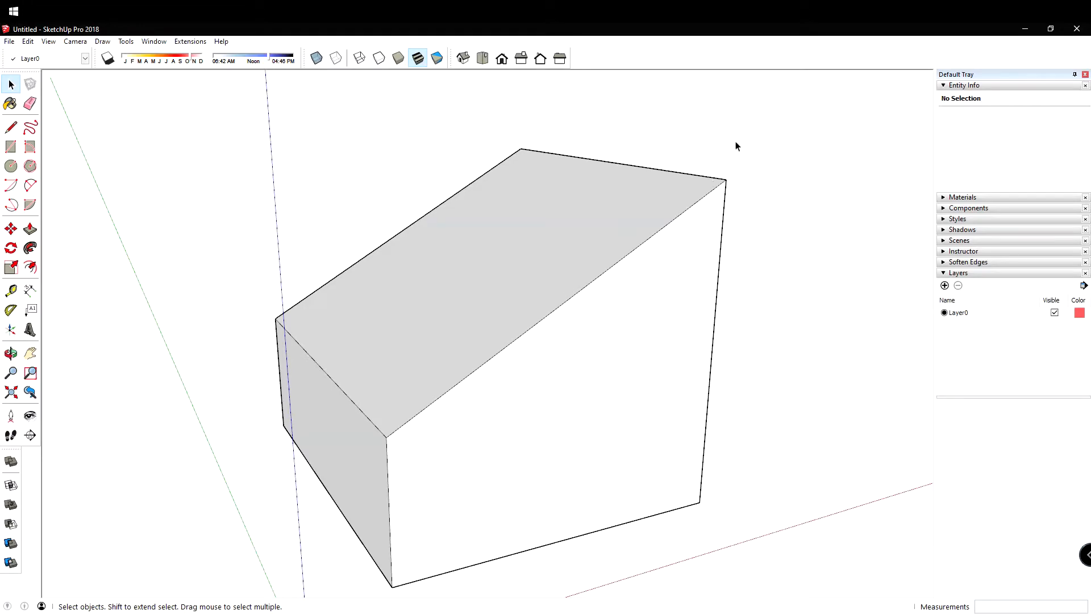
Step: Measure the slope's angle from horizontal on the front face with the Protractor, creating a guide along the sloped edge
click(622, 331)
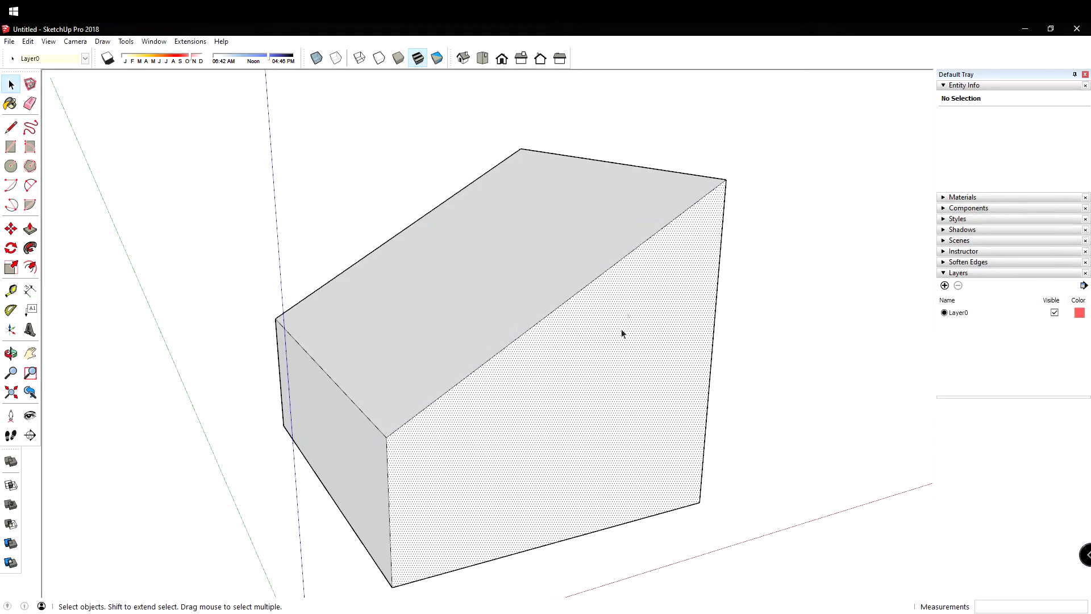
middle_drag(621, 331, 551, 344)
double_click(513, 295)
click(534, 379)
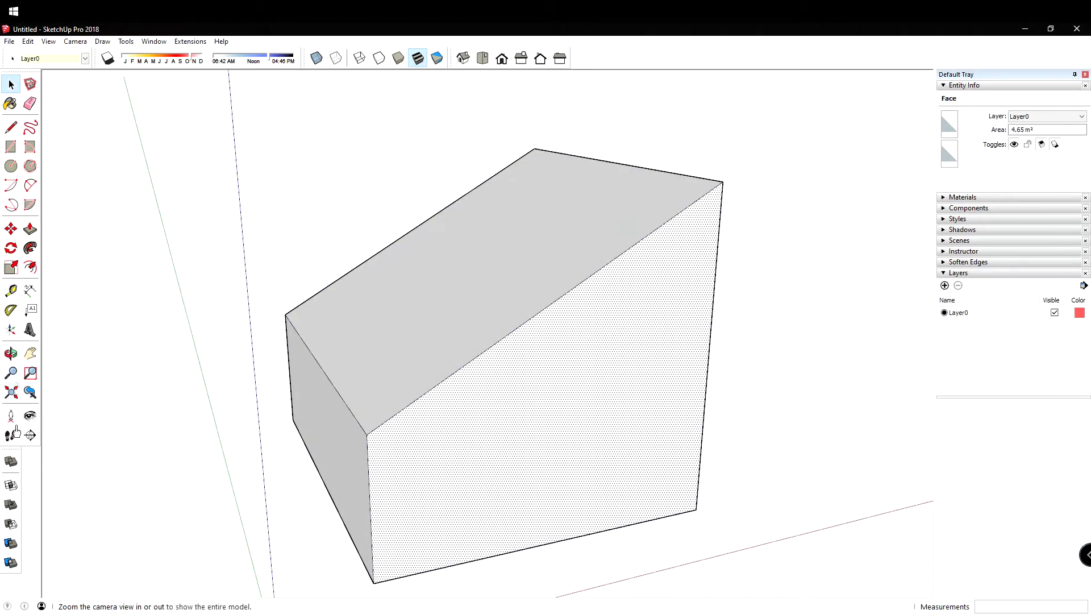
click(10, 311)
middle_drag(364, 435, 280, 419)
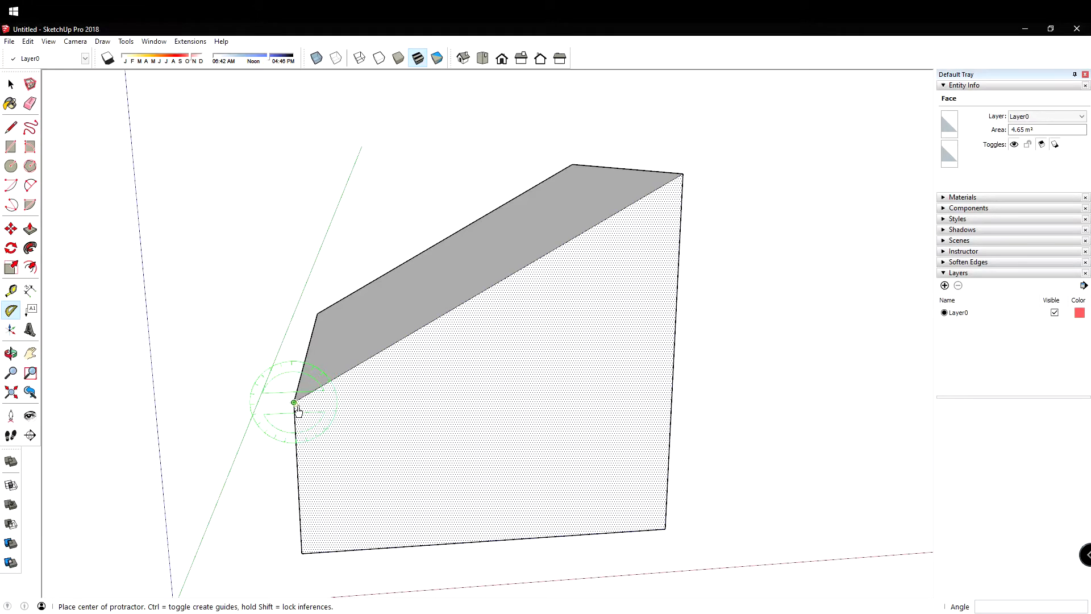
click(294, 403)
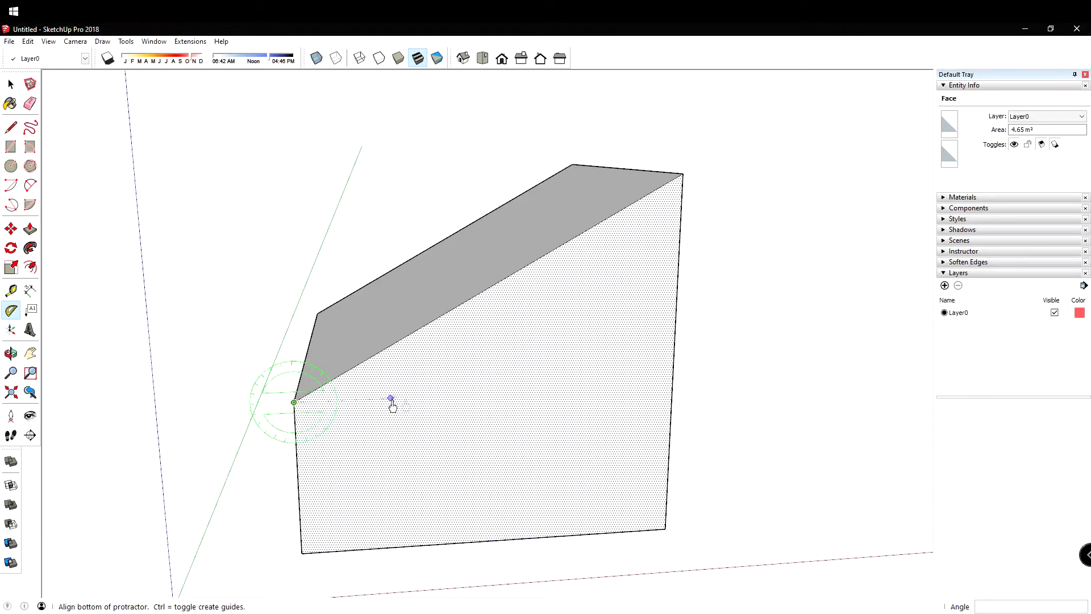
click(673, 387)
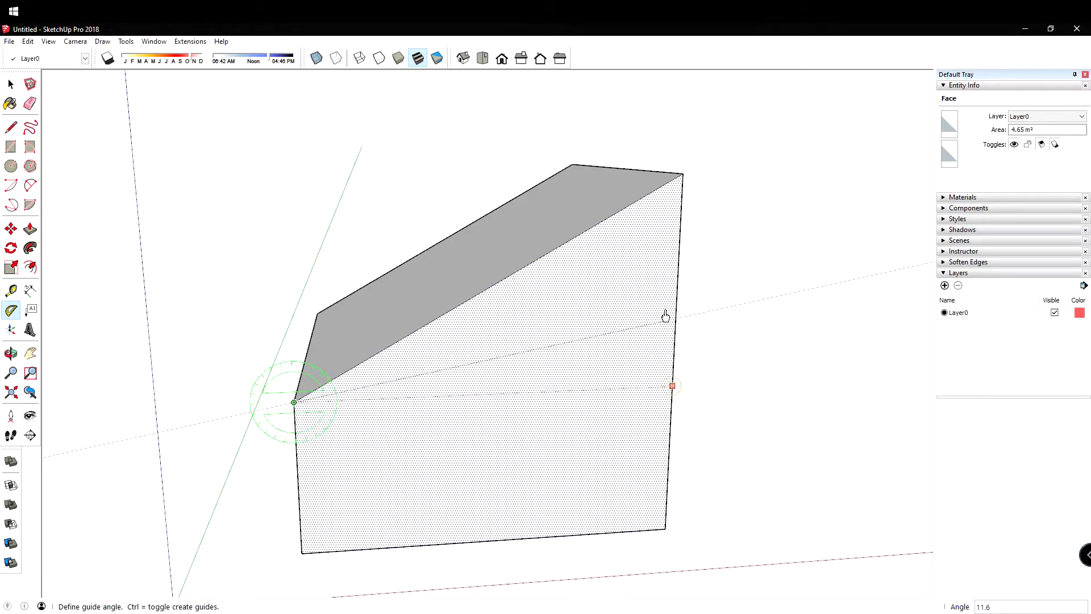
click(683, 174)
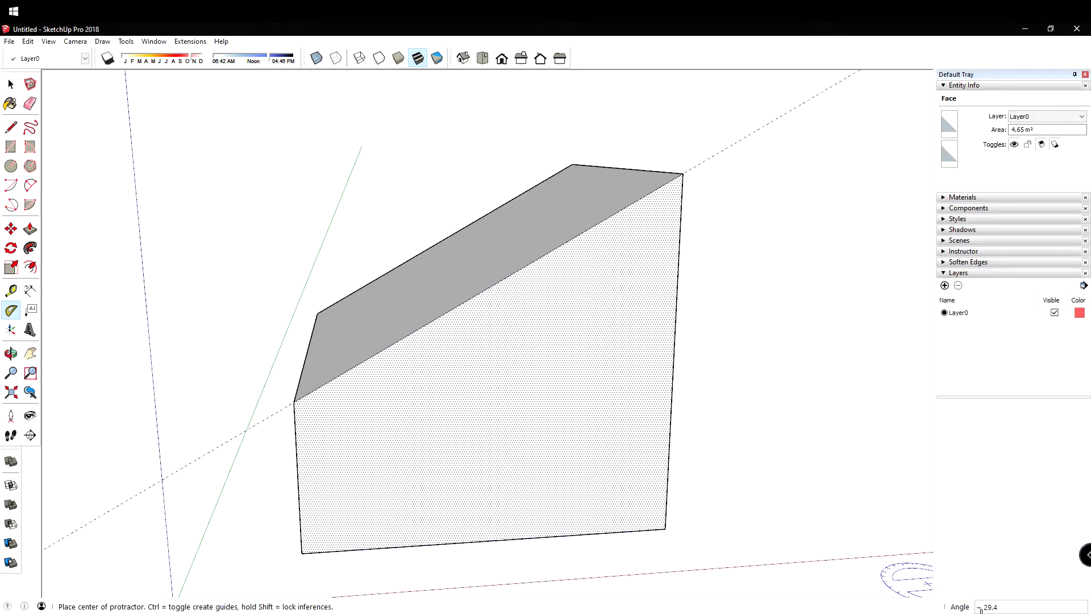
key(space)
Step: Delete the angled guide line running along the sloped edge
middle_drag(524, 358, 432, 371)
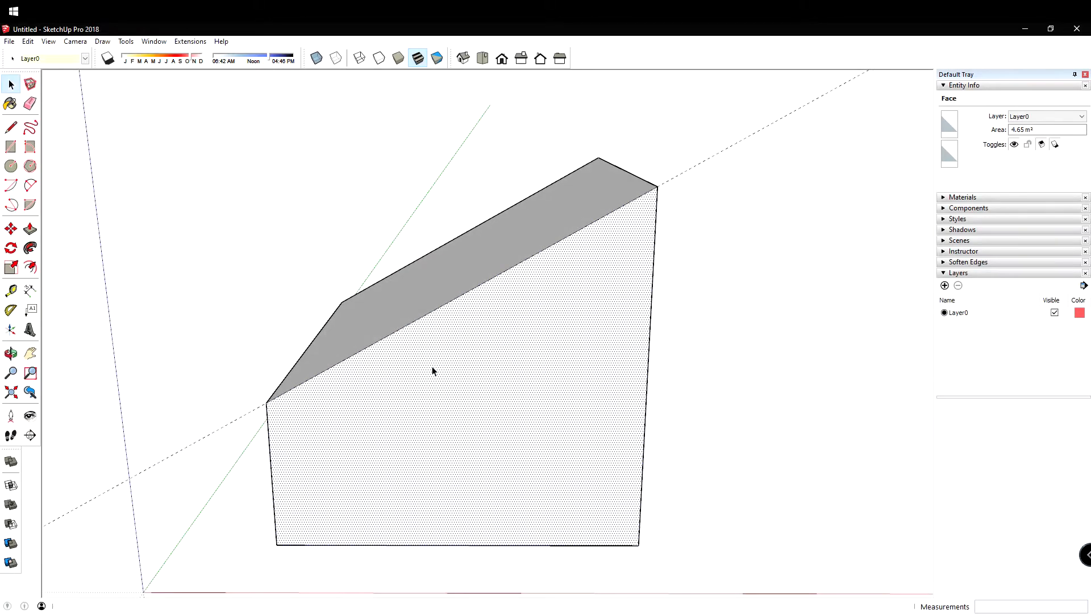
middle_drag(293, 424, 316, 398)
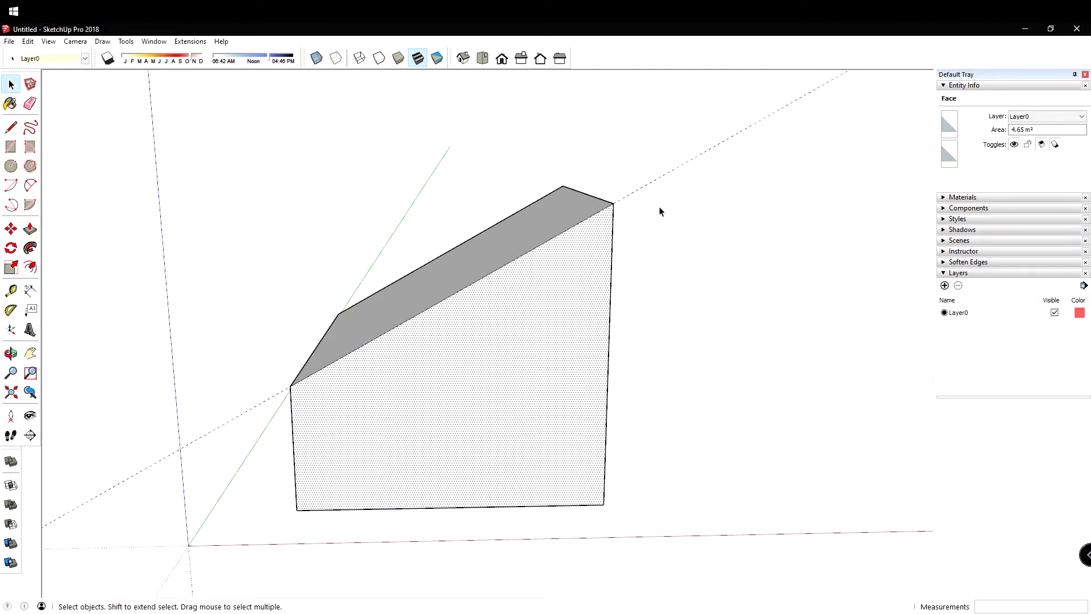
drag(692, 200, 664, 121)
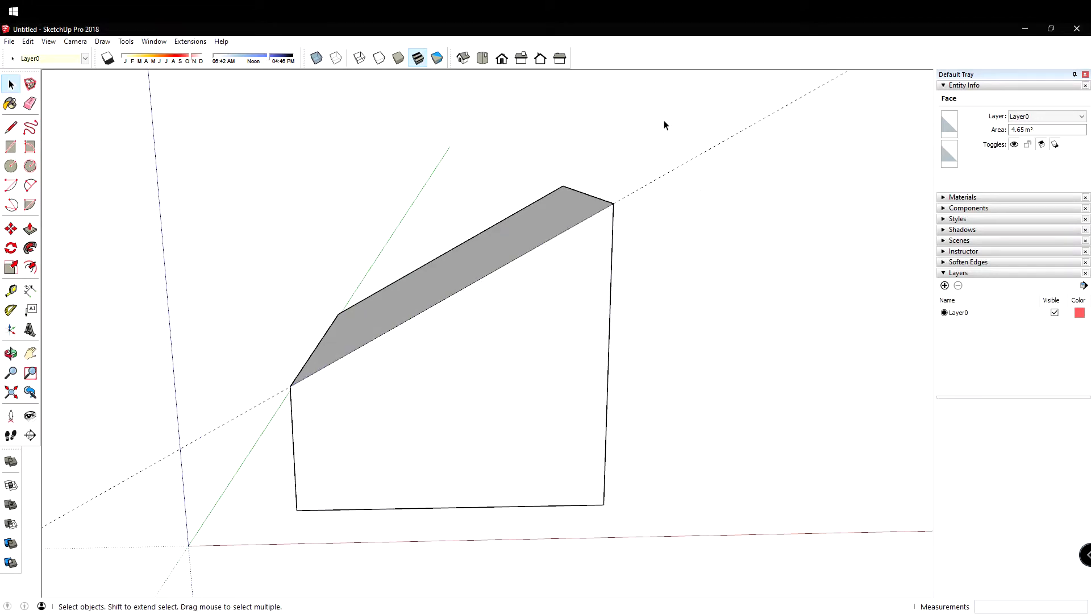
drag(222, 421, 222, 423)
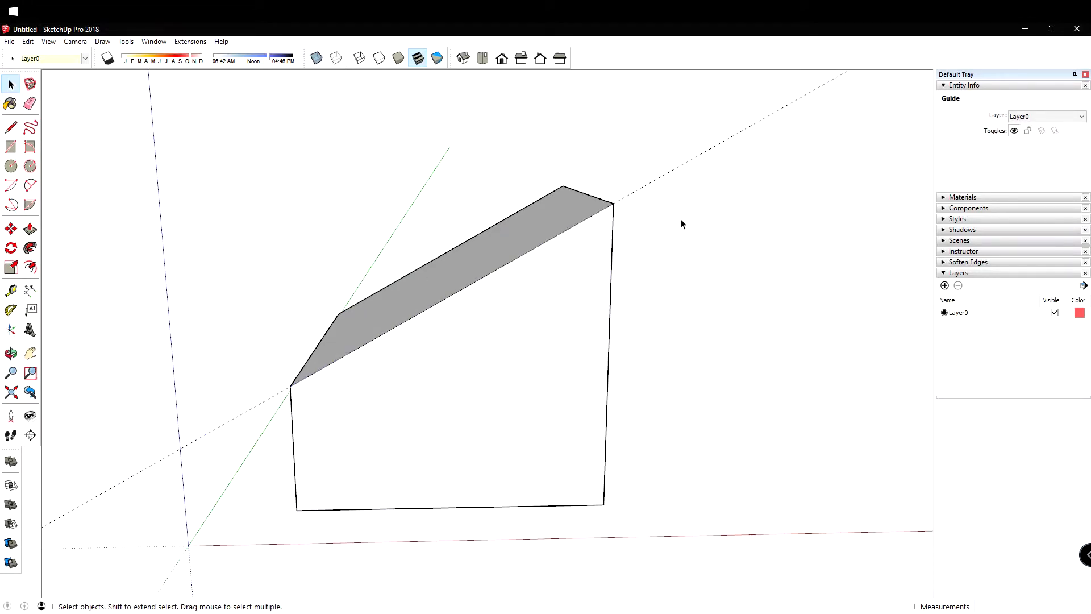
drag(661, 145, 655, 134)
click(655, 137)
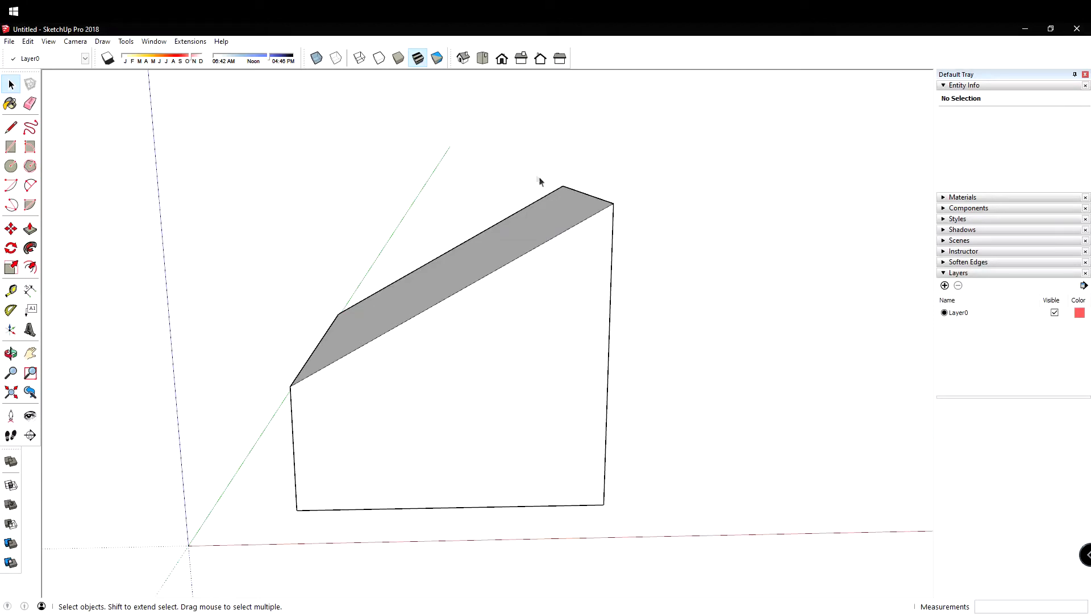
Step: Measure the front face's slope angle again with the Protractor, without creating a guide
click(11, 313)
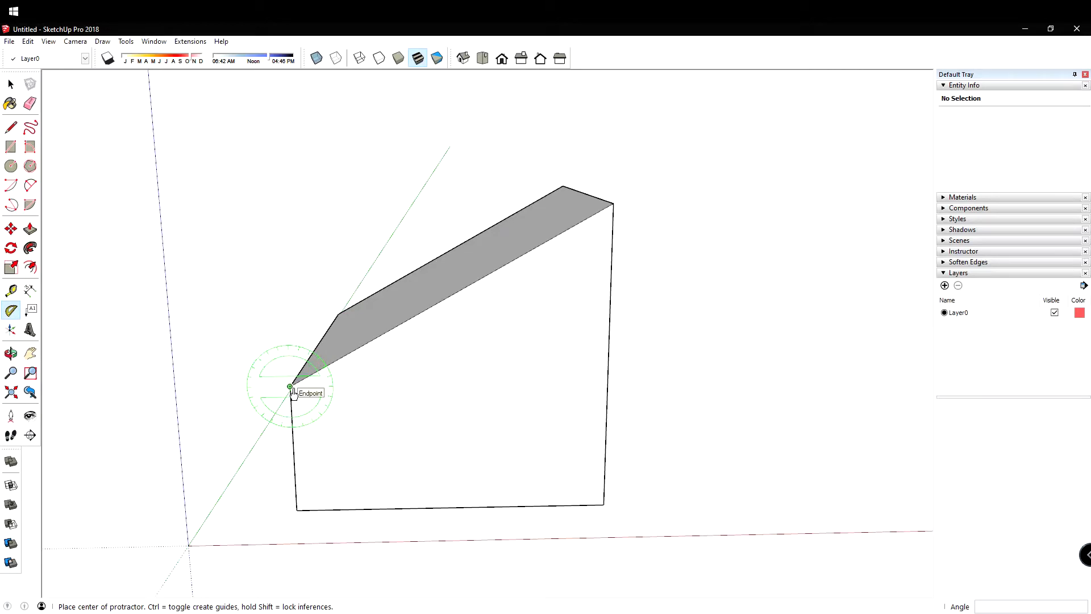
click(290, 387)
click(608, 382)
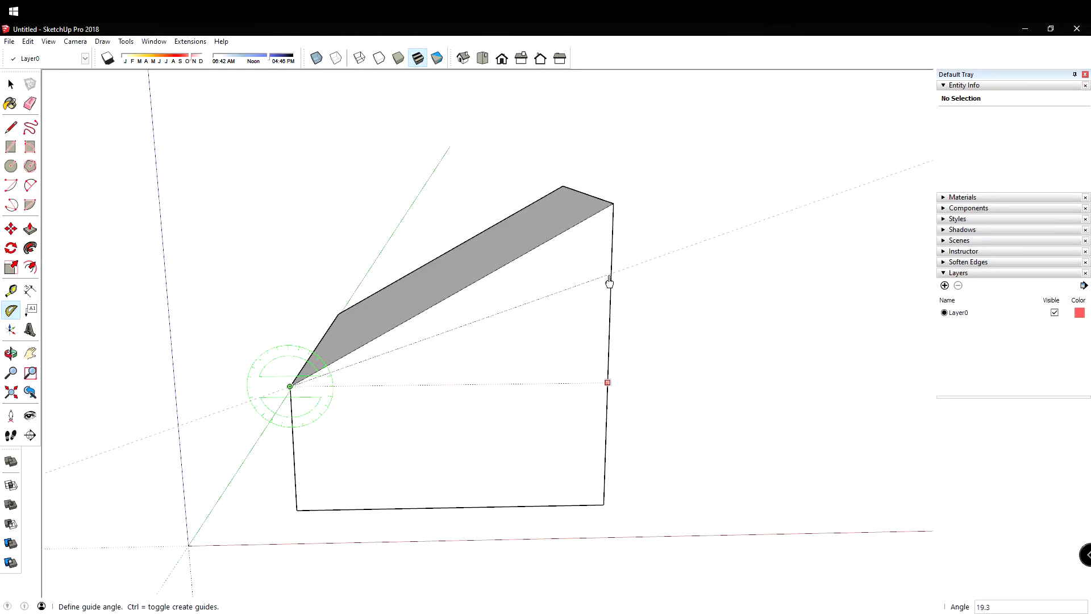
click(618, 218)
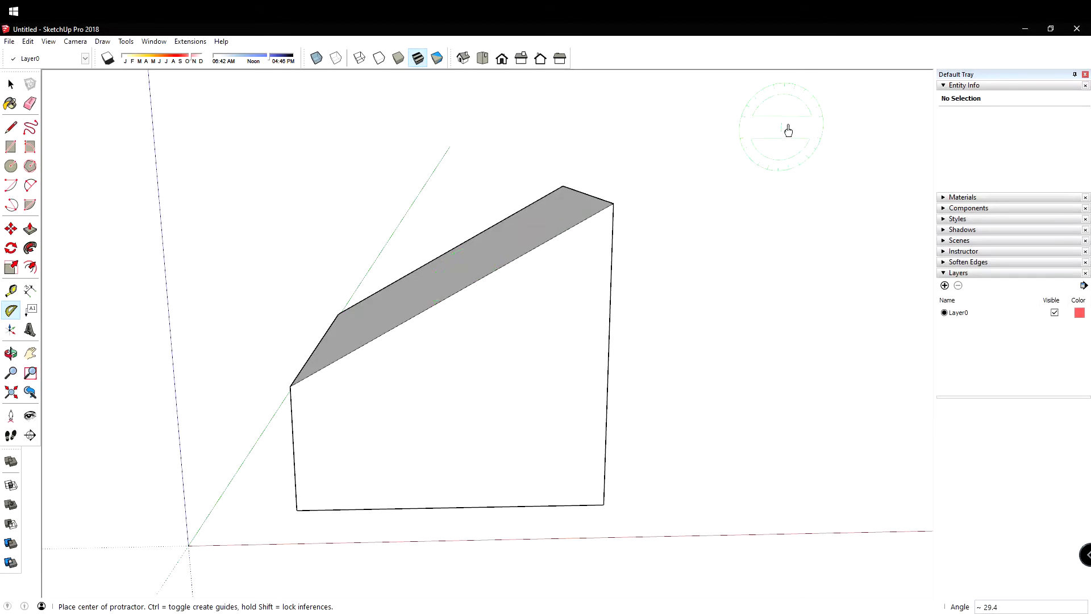
key(space)
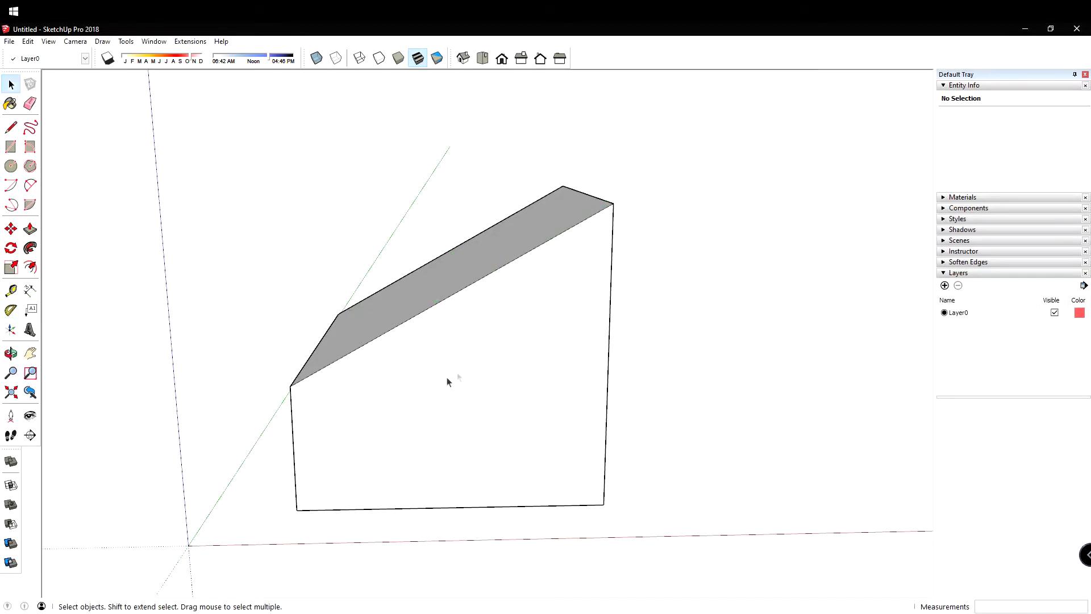
Step: Undo the sloped cut and its diagonal edge to restore the full box
key(ctrl+z)
middle_drag(415, 383, 126, 498)
key(l)
key(space)
Step: Rotate-copy the front face's bottom edge 90 degrees about its left end and divide the span into five equal angles
click(386, 518)
click(389, 524)
middle_drag(389, 524, 381, 563)
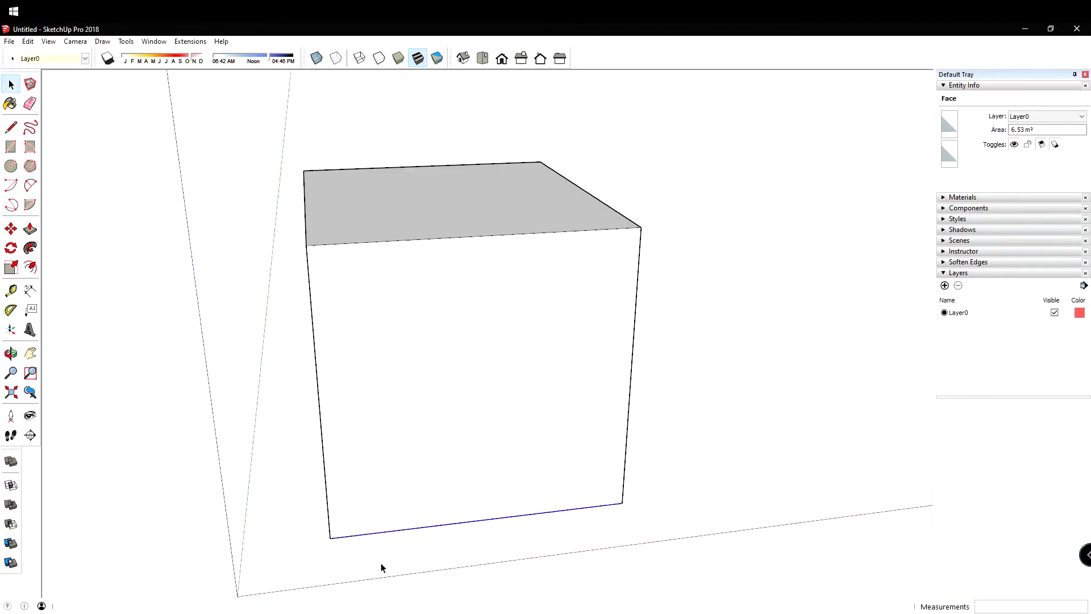
key(q)
click(330, 538)
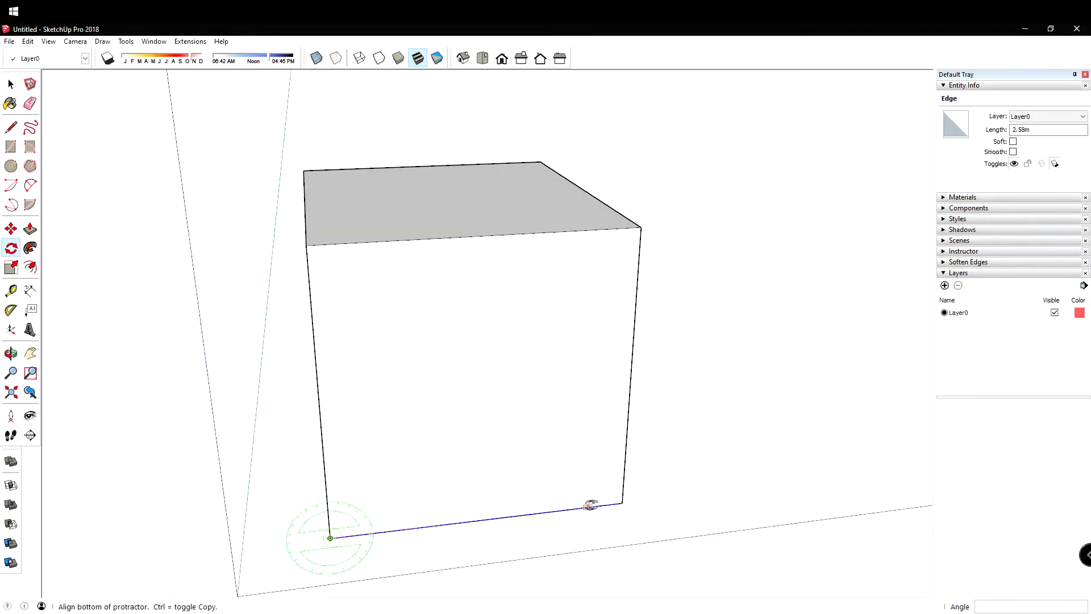
click(604, 505)
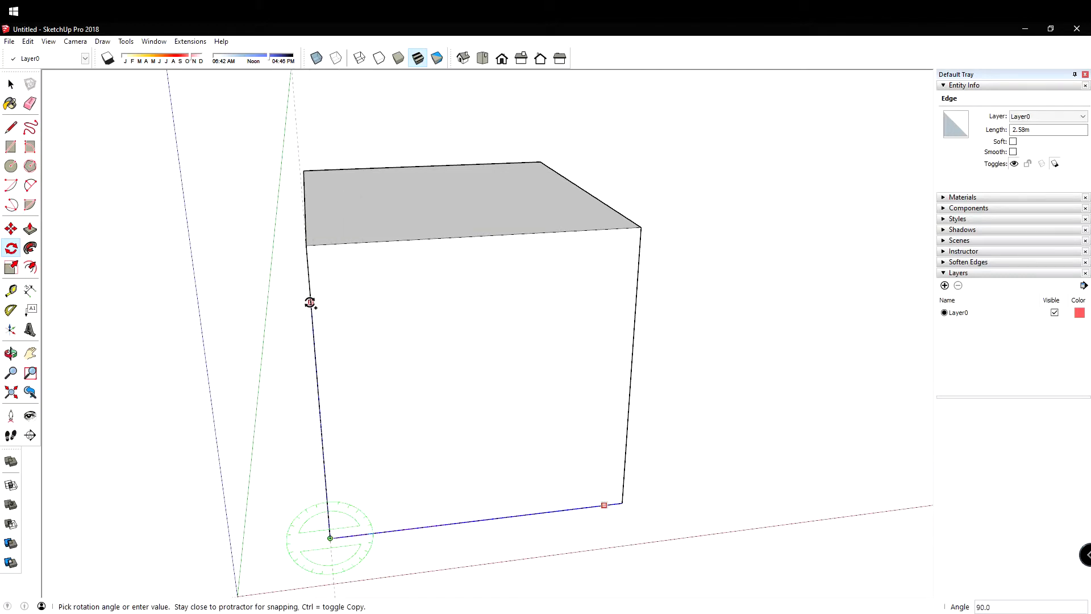
middle_drag(309, 302, 419, 199)
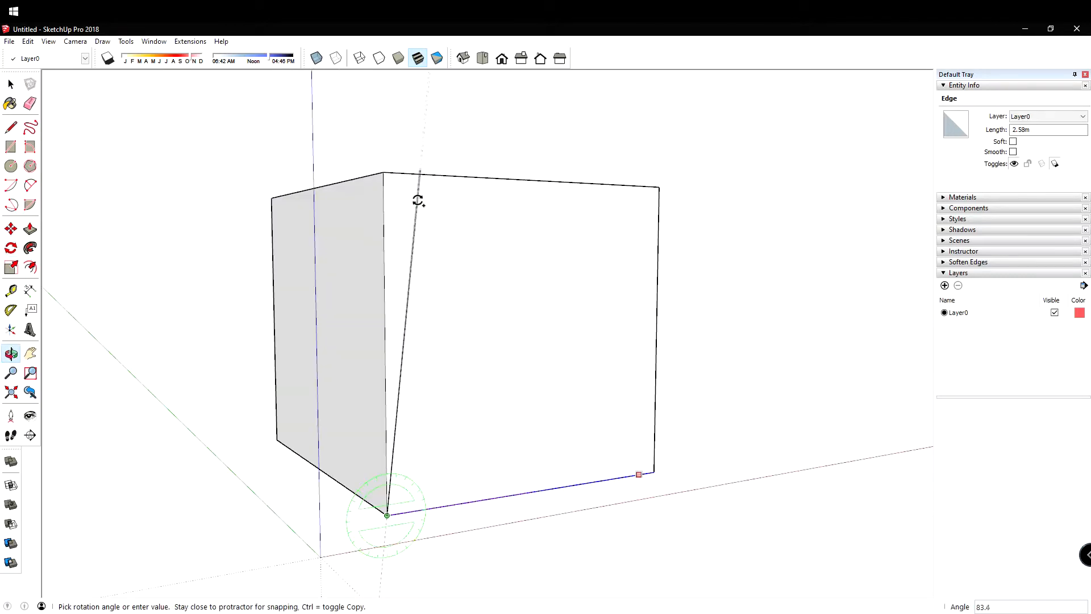
click(383, 234)
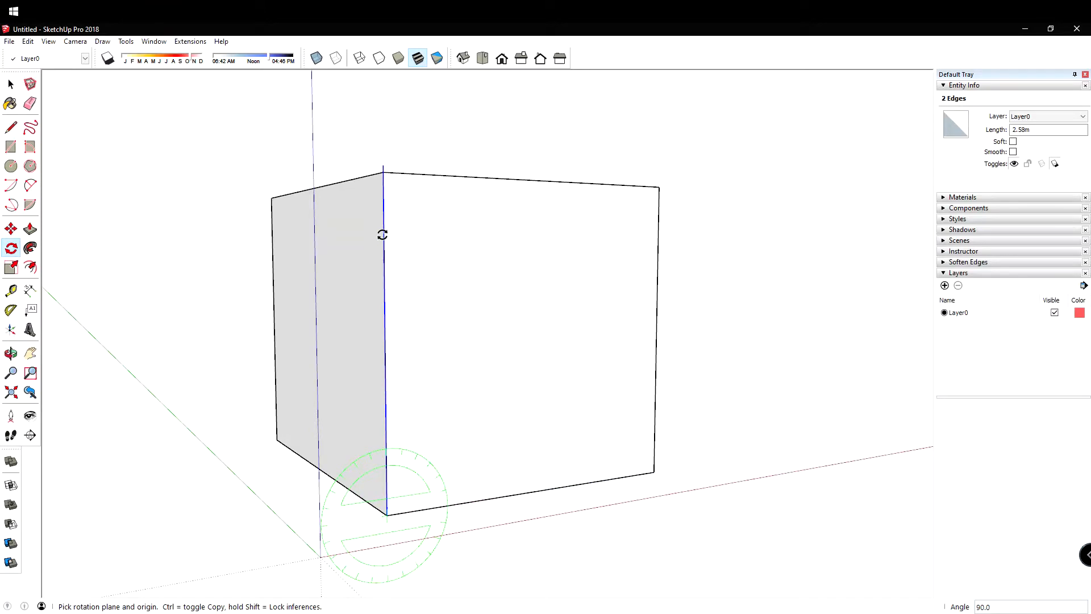
text(/5)
key(Return)
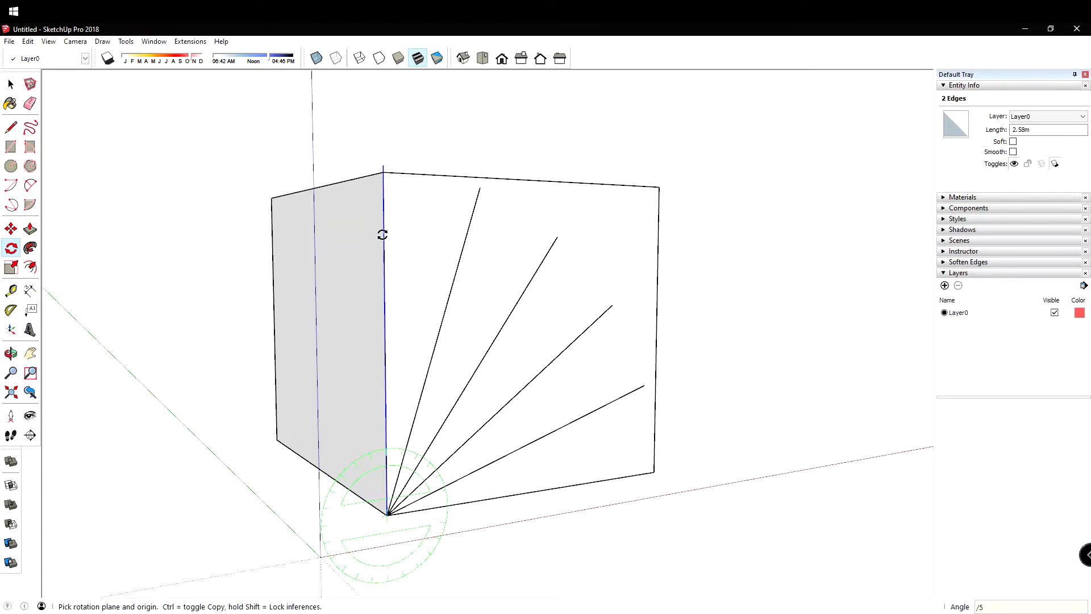
Step: Erase the edge stub that sticks out above the front face's upper left corner
scroll(370, 176, up, 3)
key(e)
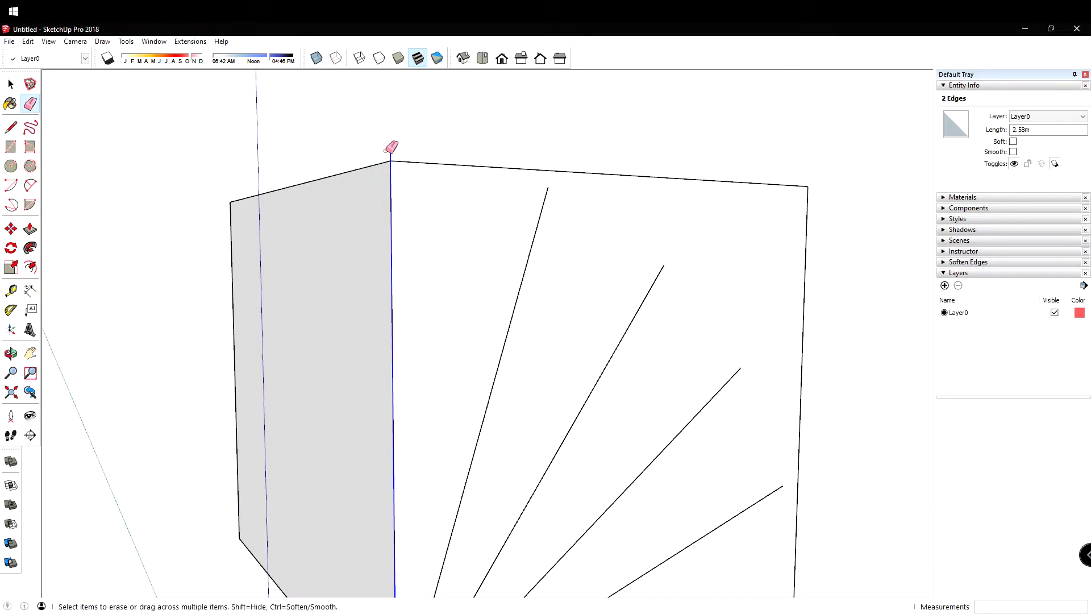
scroll(492, 260, down, 5)
key(space)
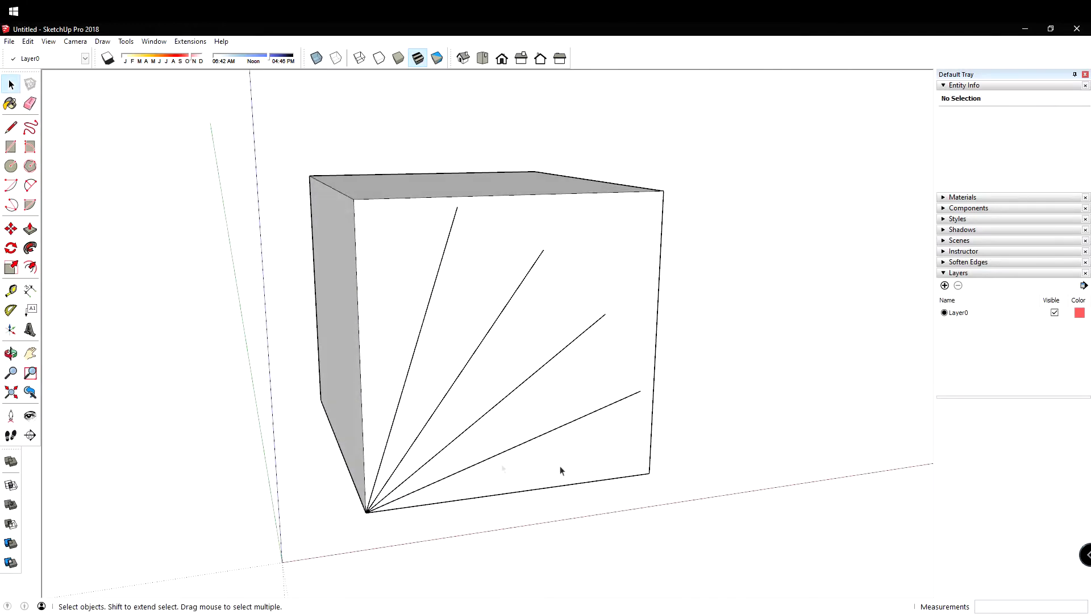
middle_drag(487, 374, 478, 387)
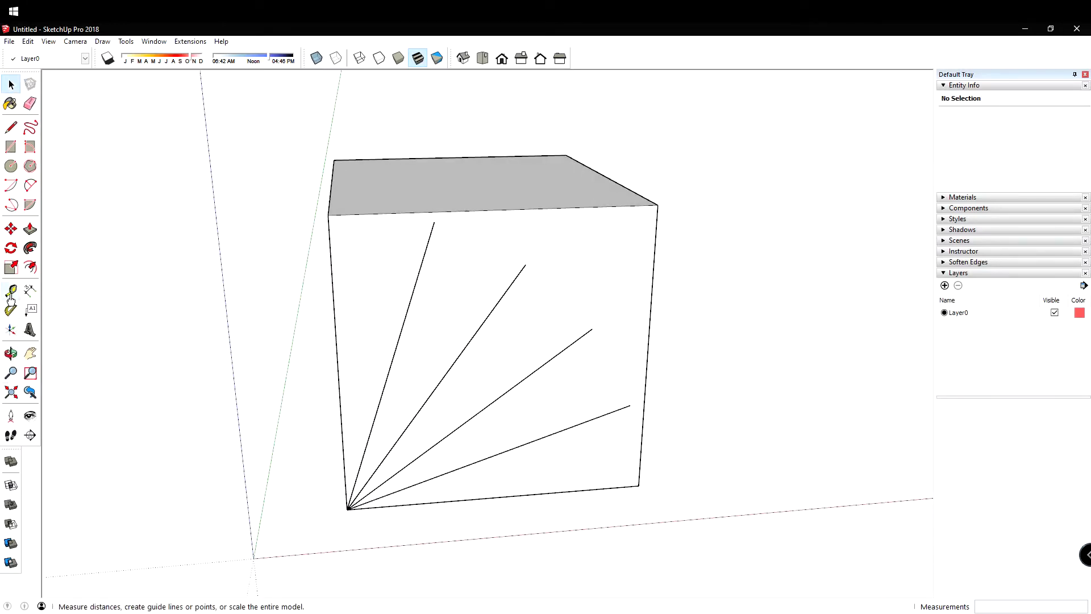
Step: Measure the angle between the front face's bottom edge and the second radiating line above it with the Protractor, creating a guide
click(10, 316)
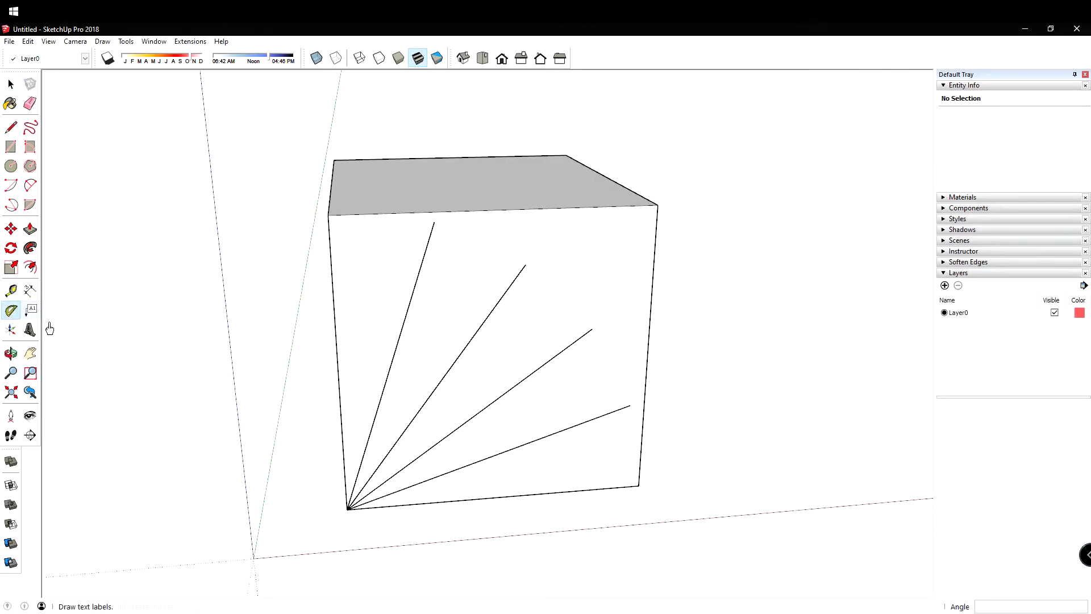
click(348, 511)
click(638, 486)
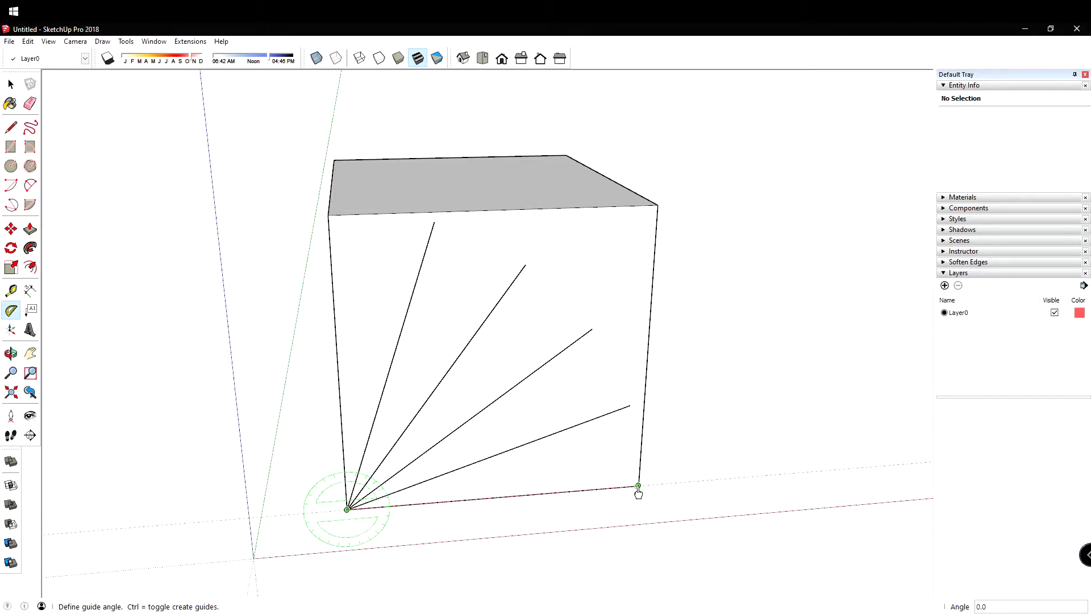
click(590, 332)
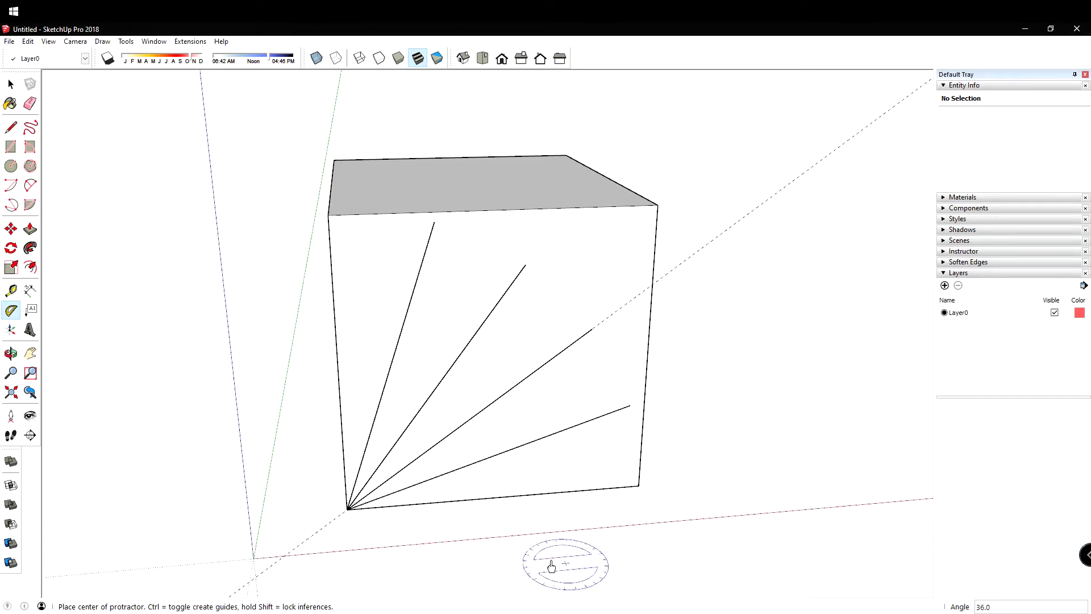
scroll(437, 332, down, 5)
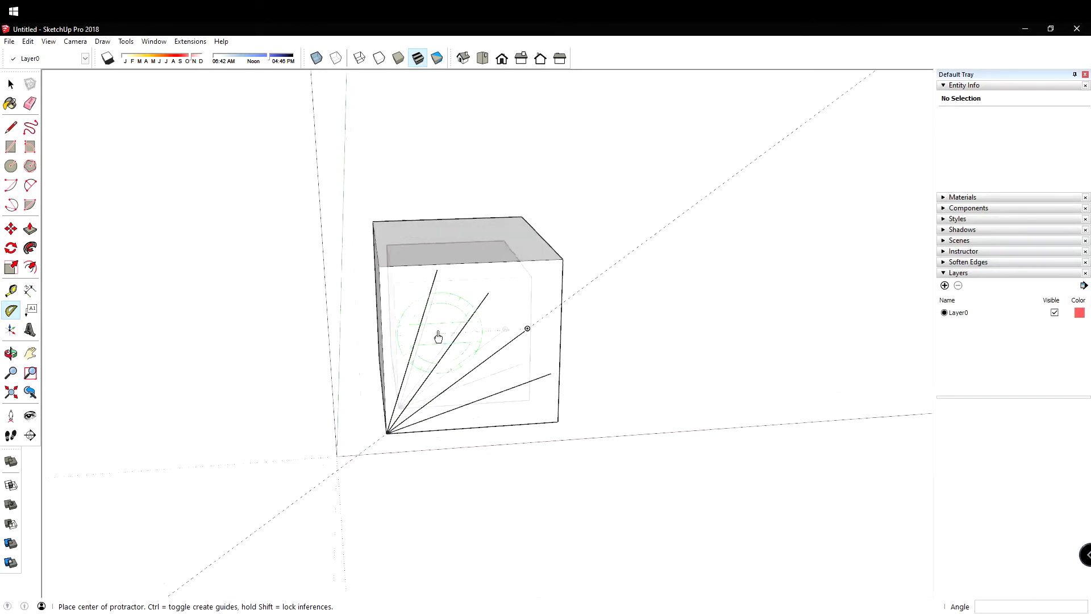
Step: Erase the four radiating lines and the angled guide, leaving only the plain box
key(space)
drag(619, 431, 330, 152)
middle_drag(520, 271, 395, 323)
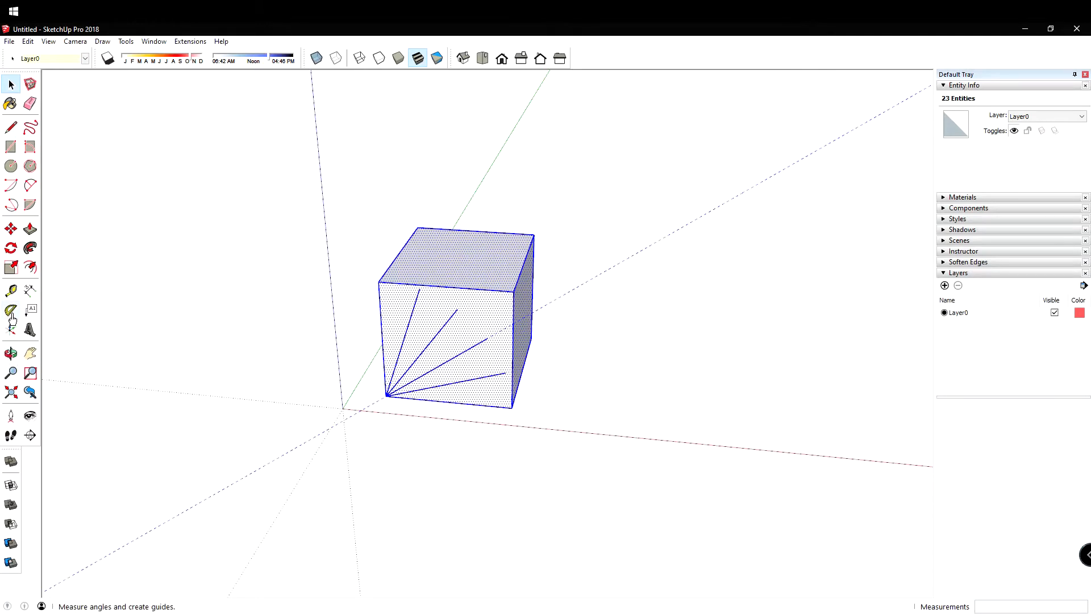
scroll(432, 391, up, 2)
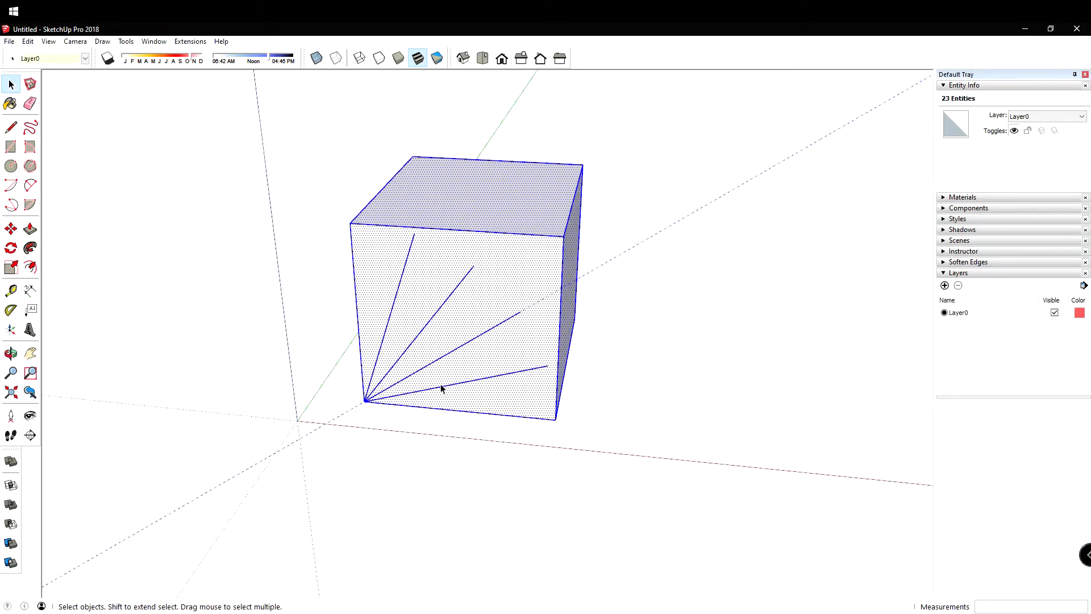
key(e)
drag(463, 381, 379, 273)
key(space)
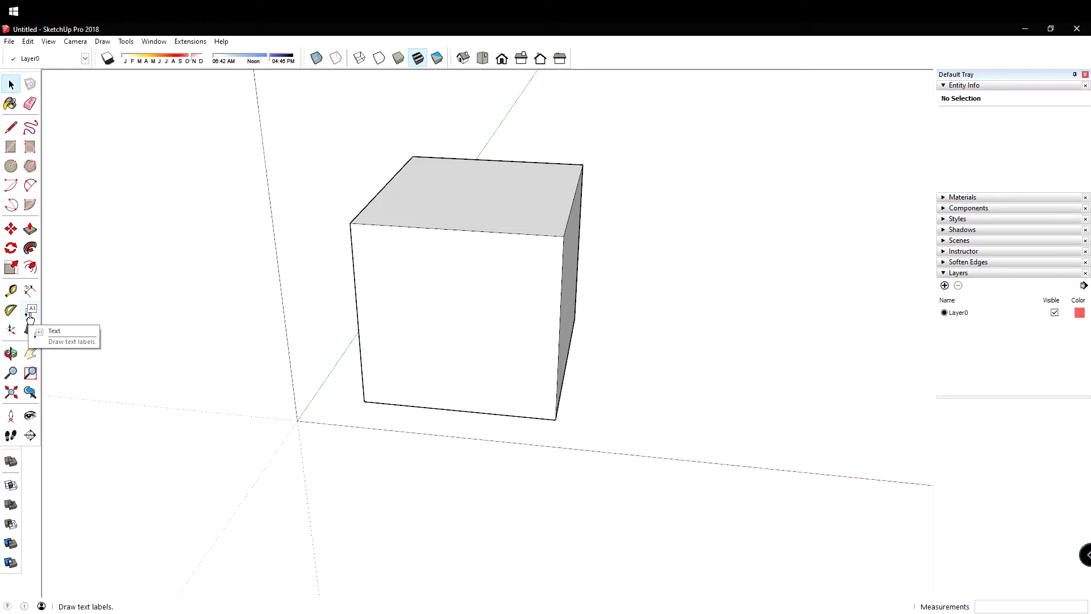
middle_drag(482, 309, 349, 339)
middle_drag(636, 322, 580, 336)
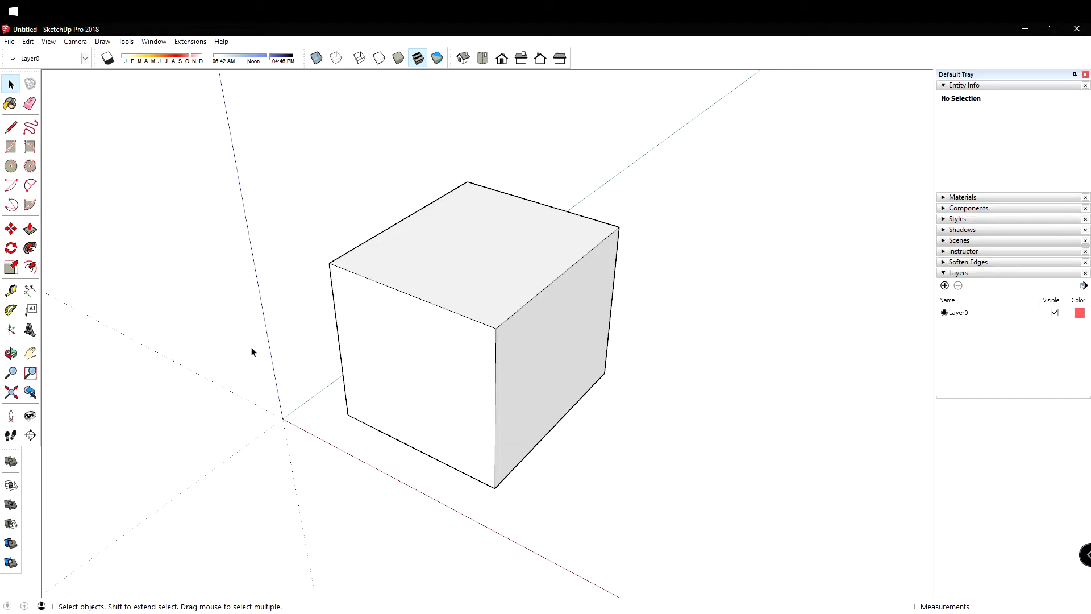
Step: Attach a leader text to the box's right face and place its area label outside the box, beyond the upper right edge
click(31, 310)
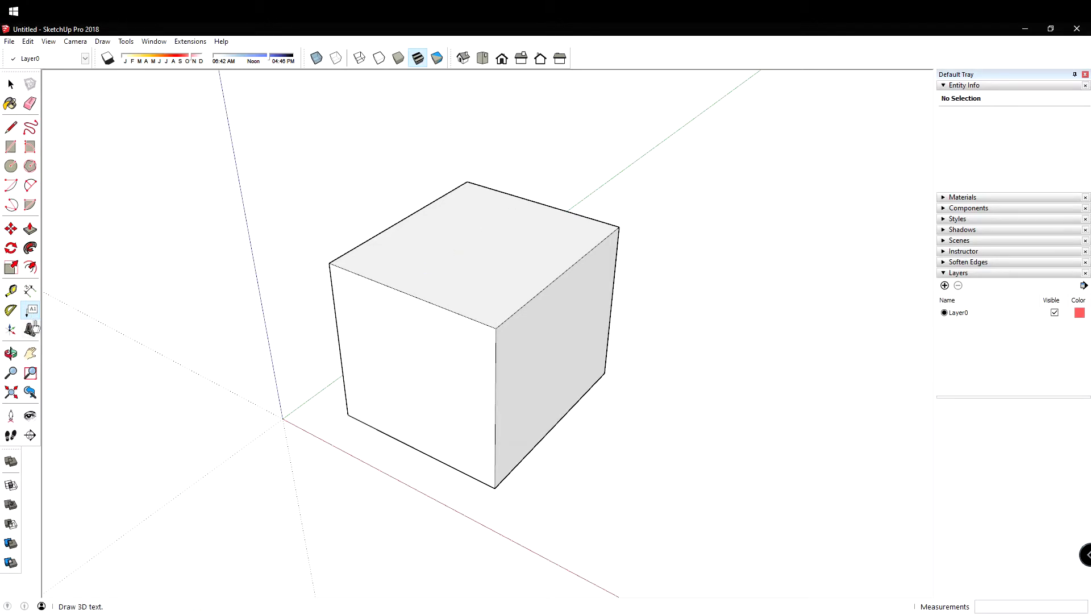
middle_drag(512, 239, 514, 269)
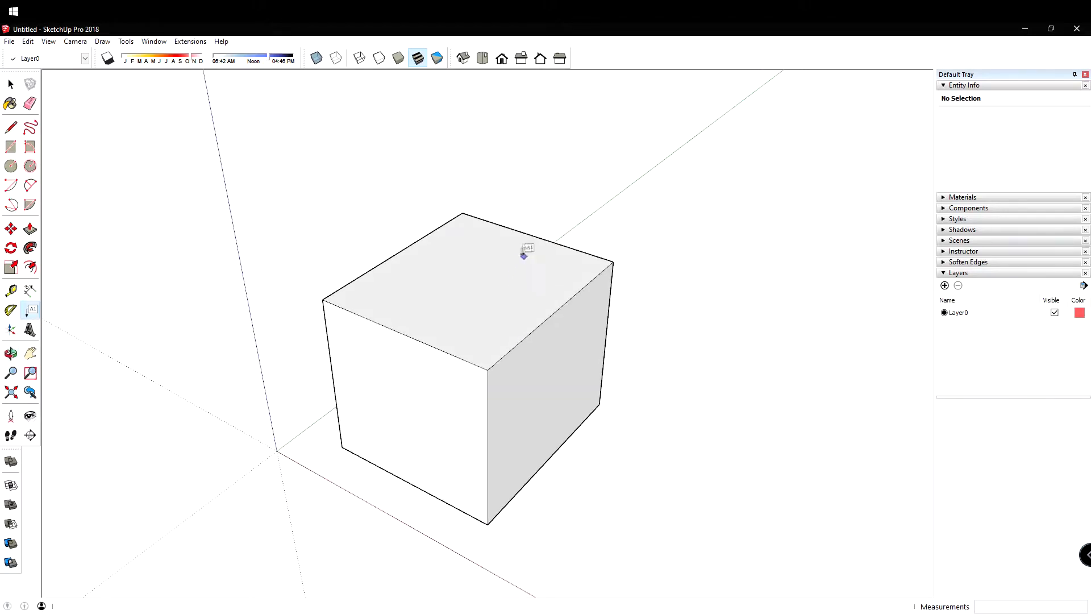
middle_drag(533, 268, 566, 335)
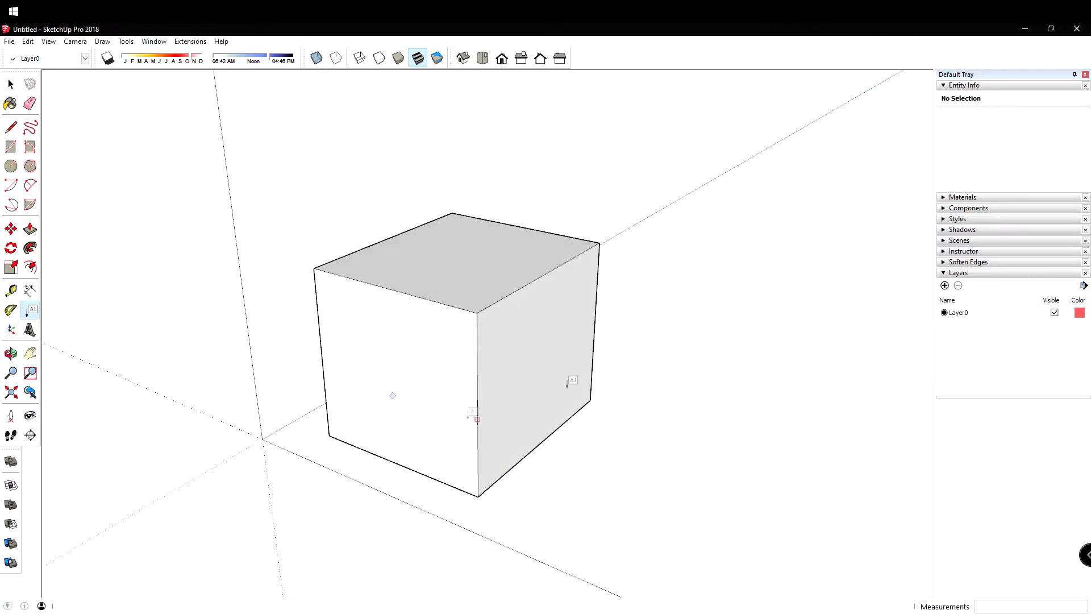
click(564, 313)
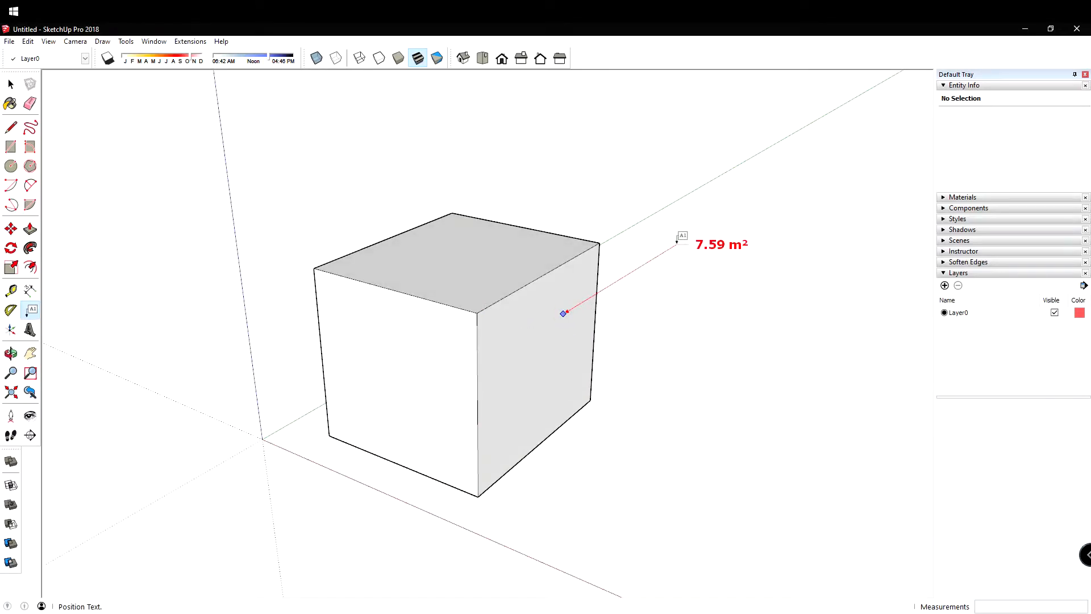
click(677, 241)
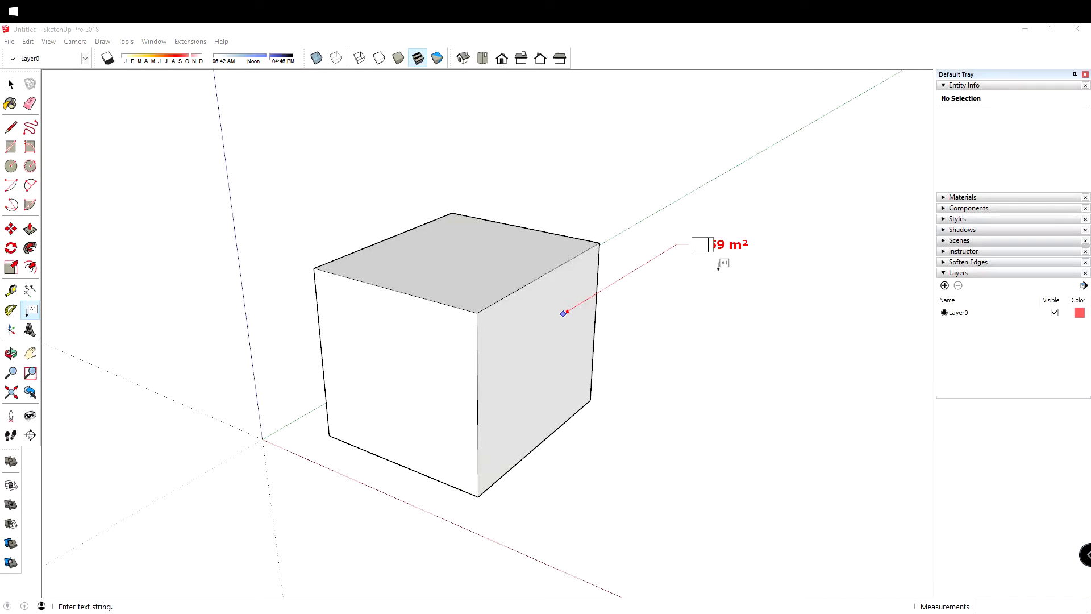
key(Escape)
click(563, 337)
click(658, 252)
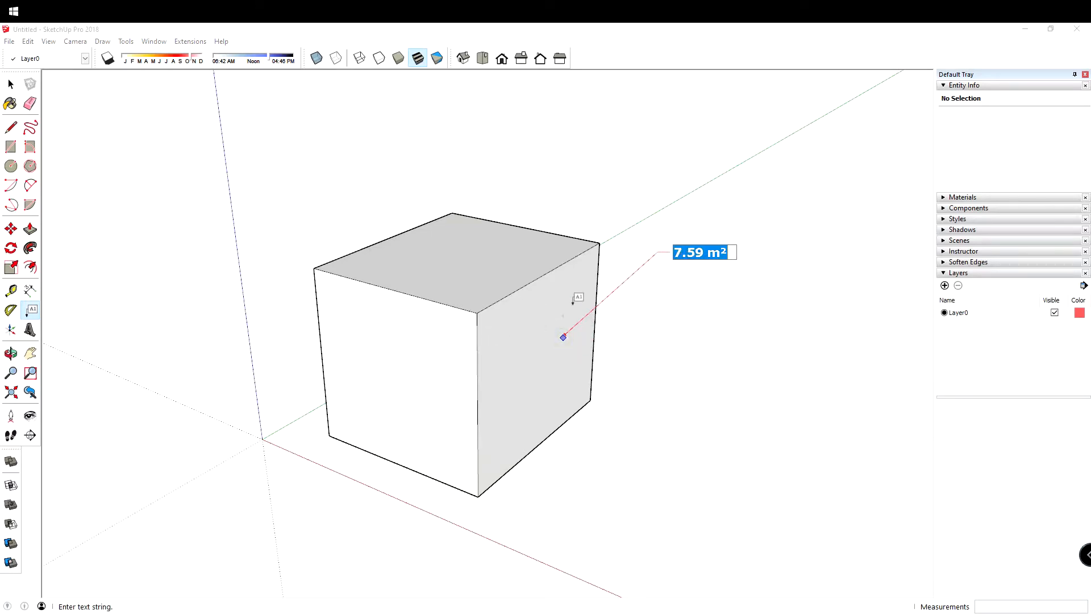
Step: Insert PARED DE CONCRETO before the area value in the right face's label and finish the text
click(684, 257)
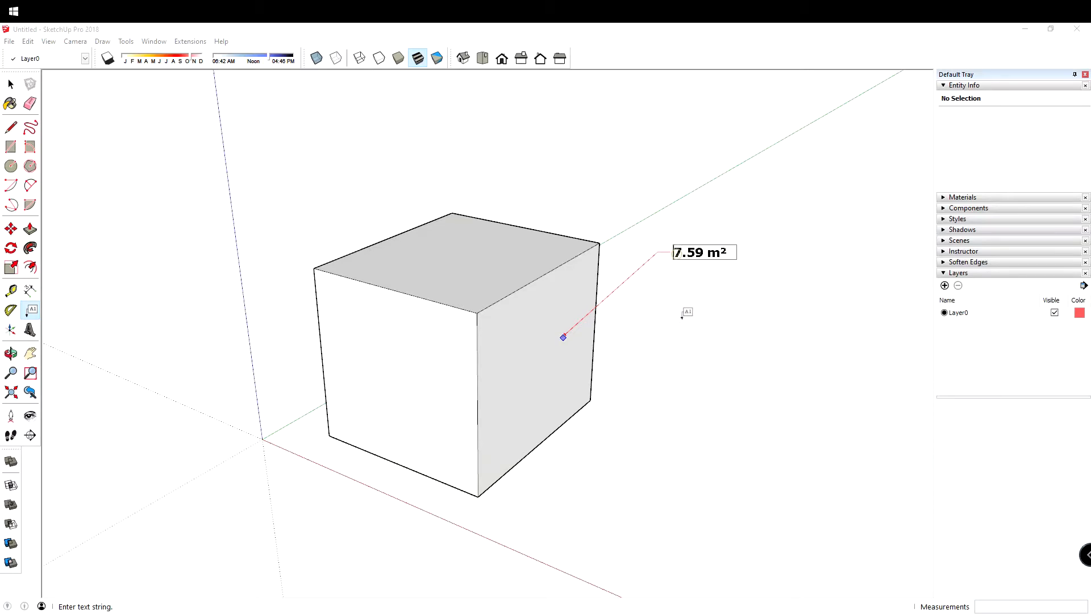
text(PARED DE CONC)
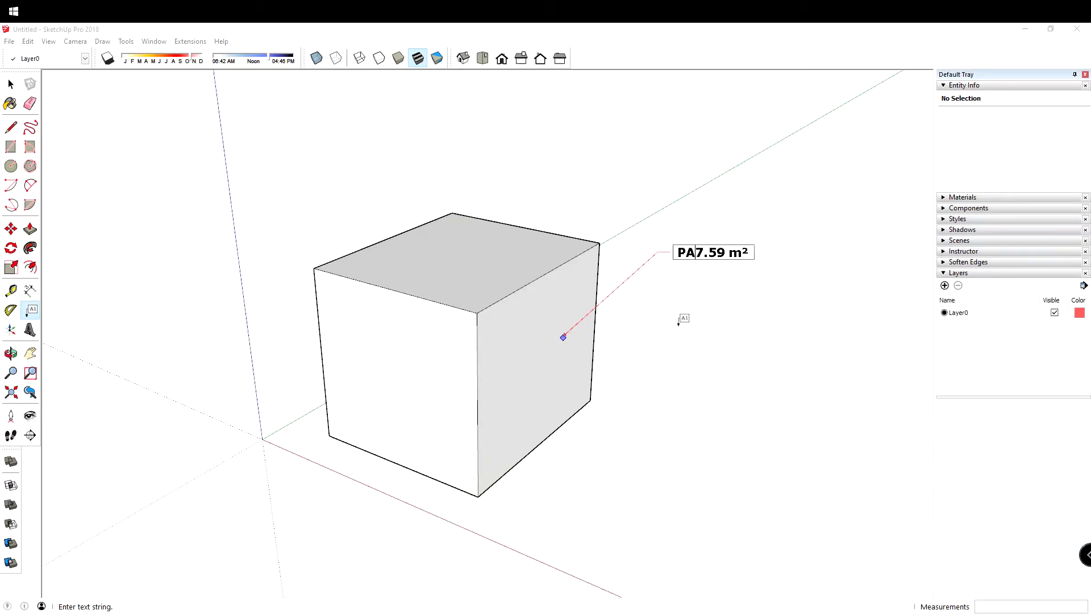
text(RETO)
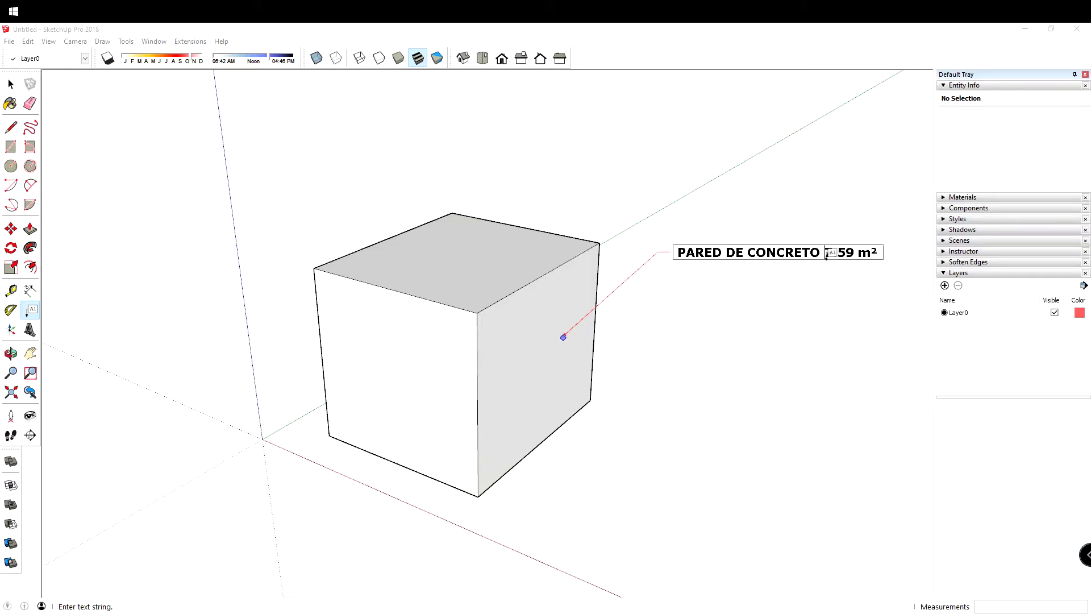
drag(828, 252, 883, 252)
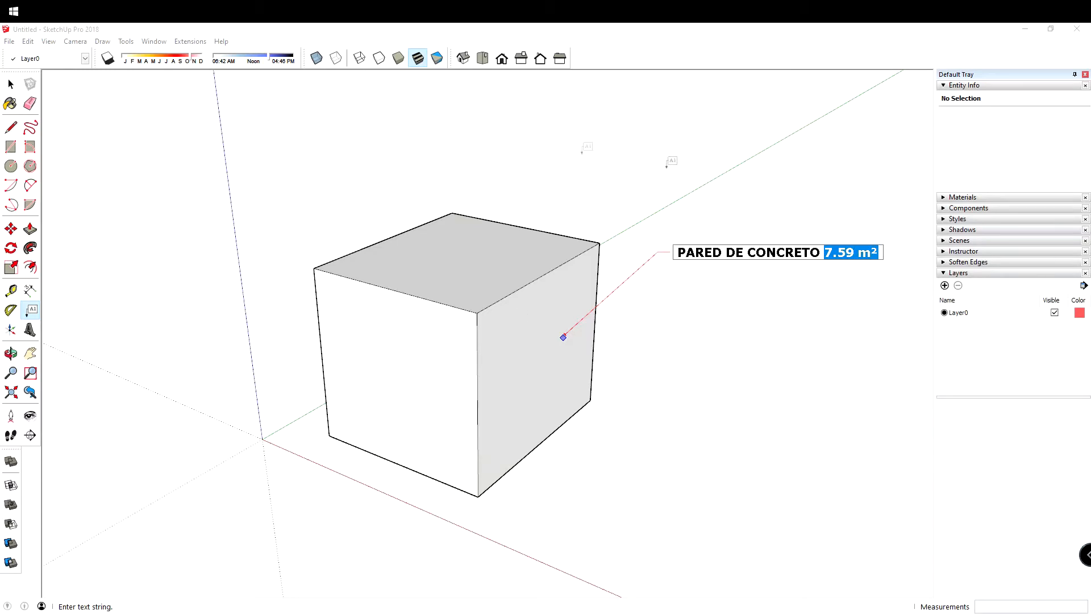
click(749, 316)
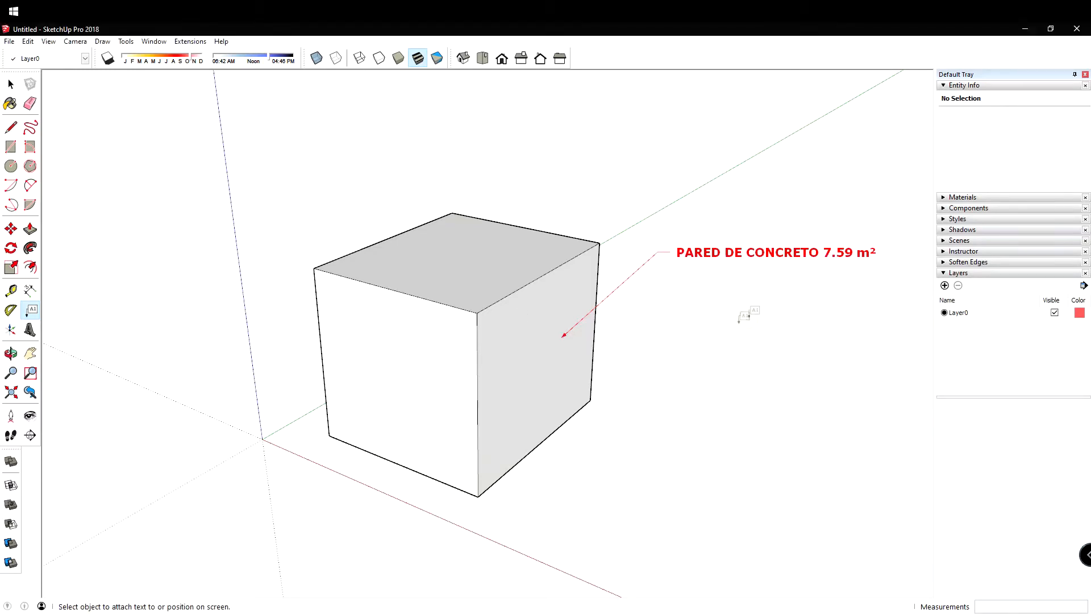
click(810, 243)
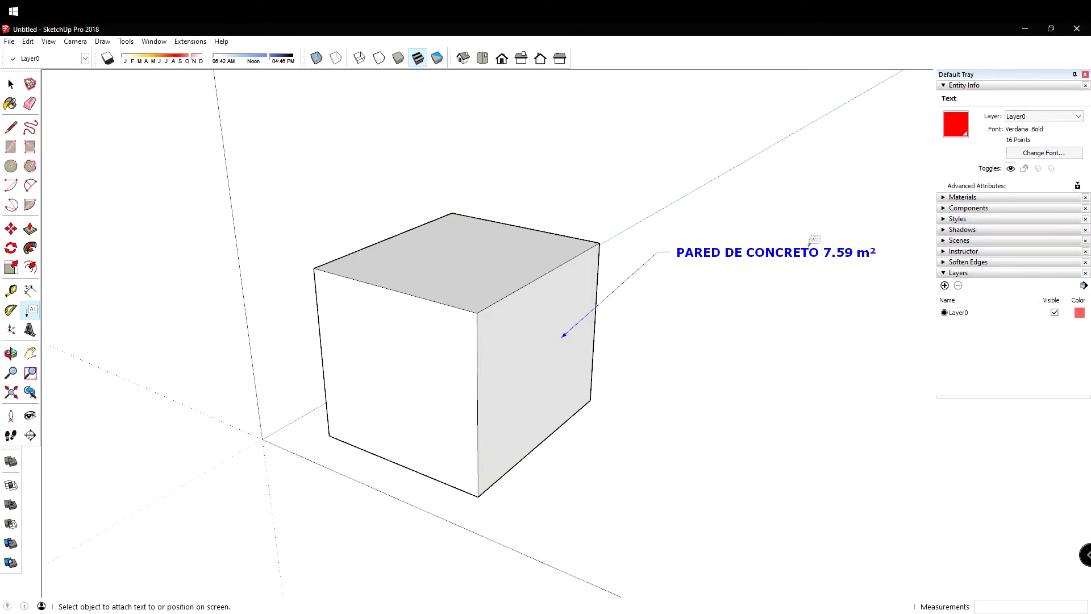
middle_drag(798, 261, 780, 280)
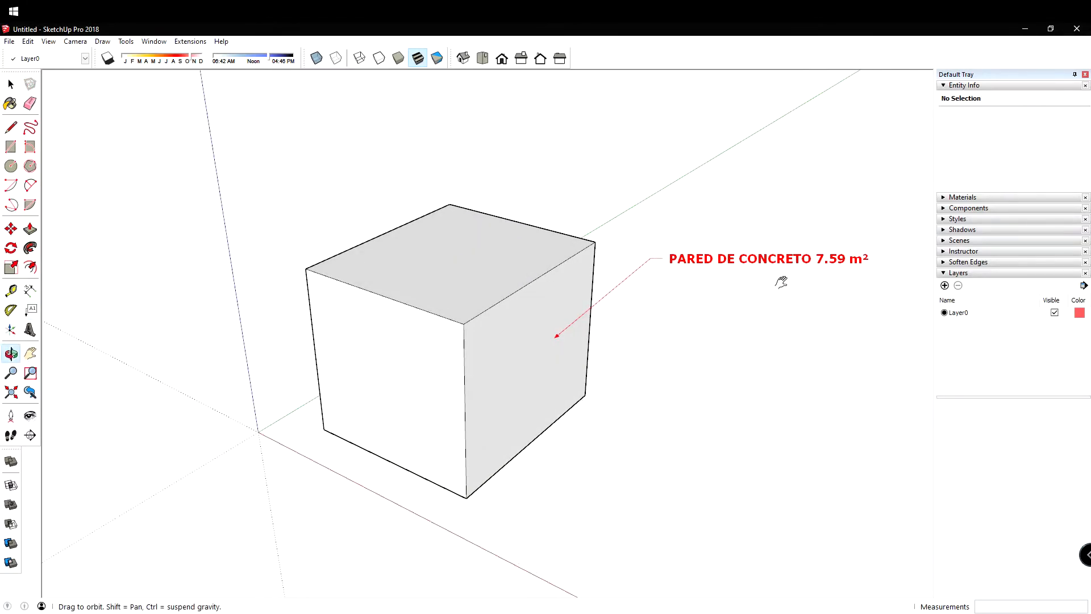
key(space)
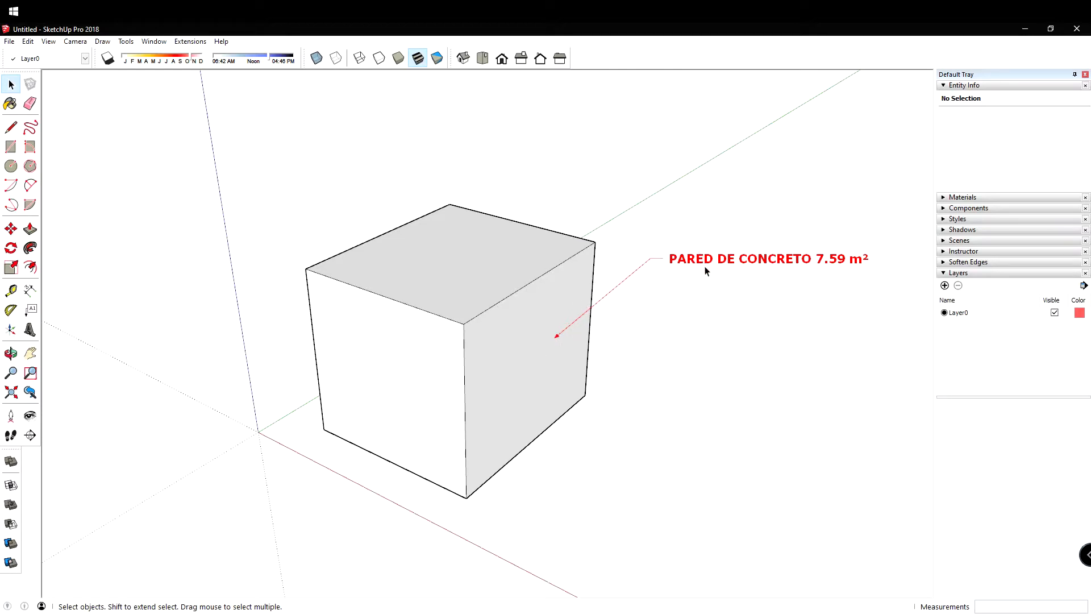
Step: Attach a leader text to the box's top face, reading TECHO METALICO in place of the area value
click(31, 309)
middle_drag(452, 250, 469, 248)
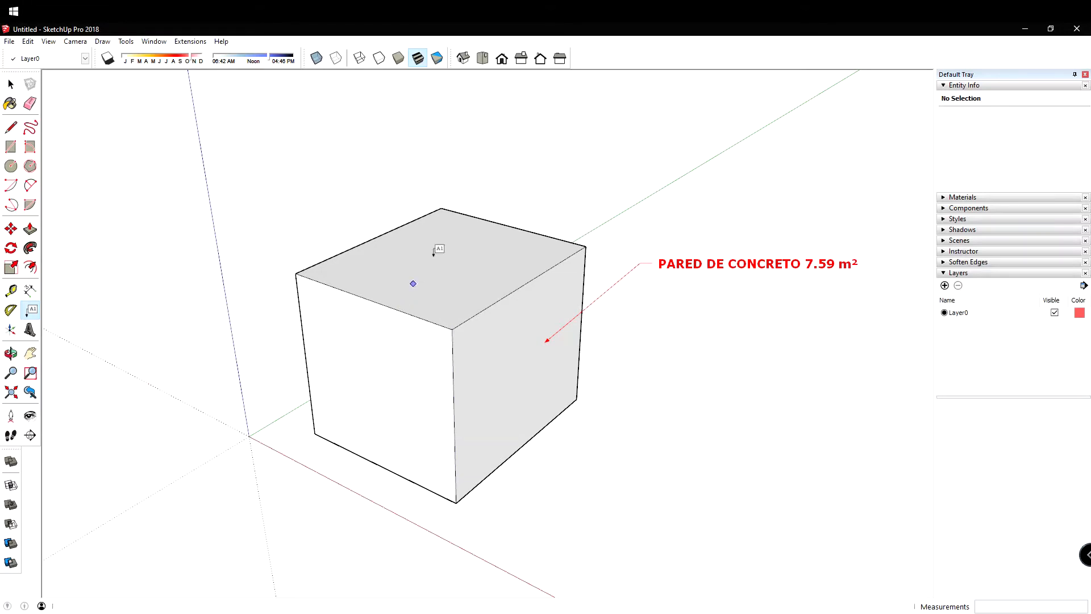
click(468, 234)
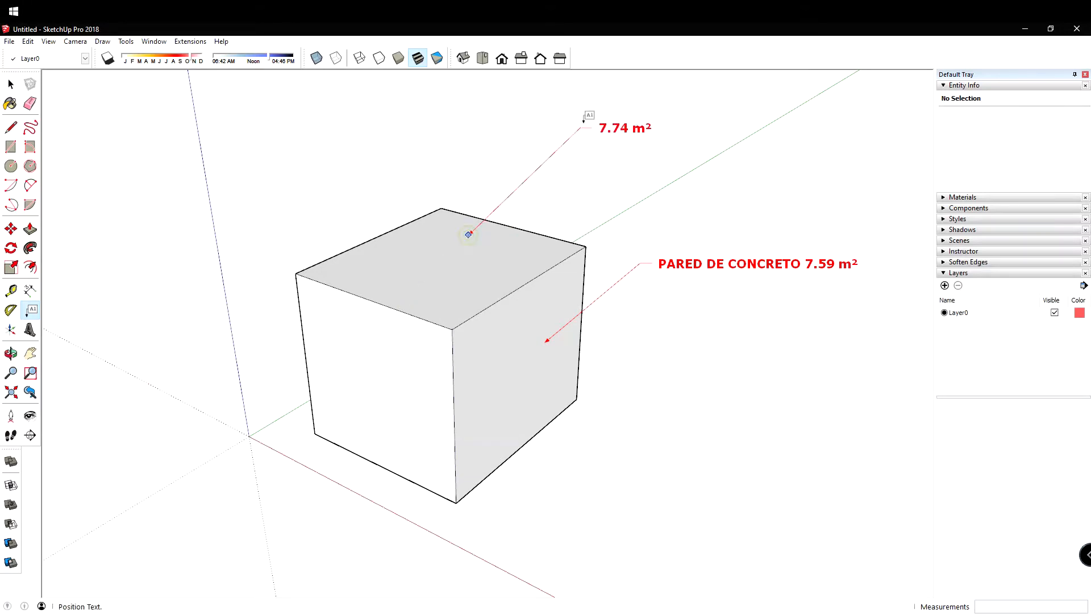
click(586, 131)
text(T)
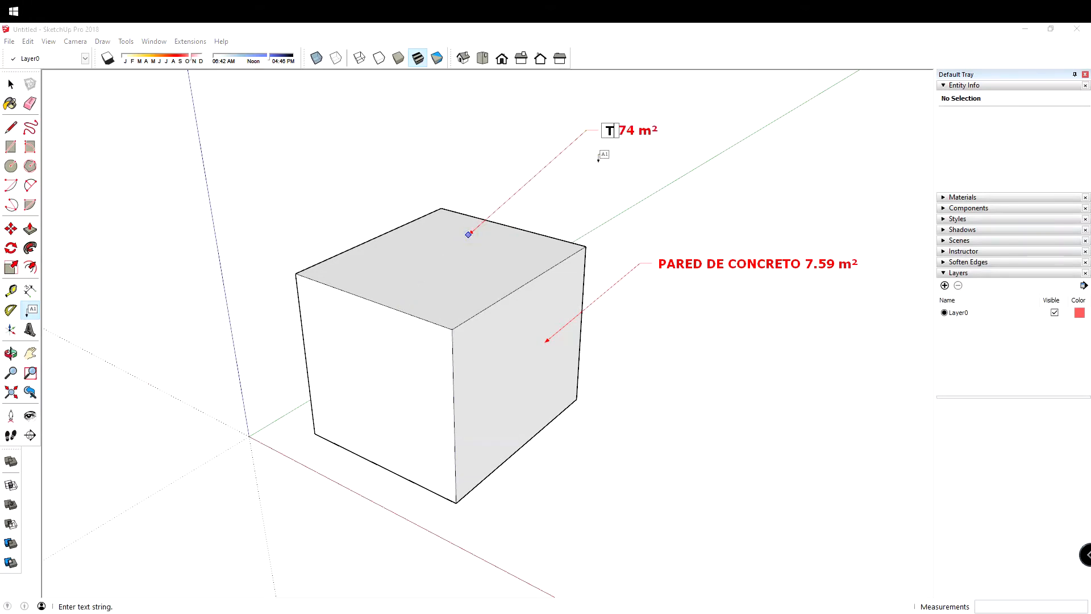
text(ECXHOHO METALICO)
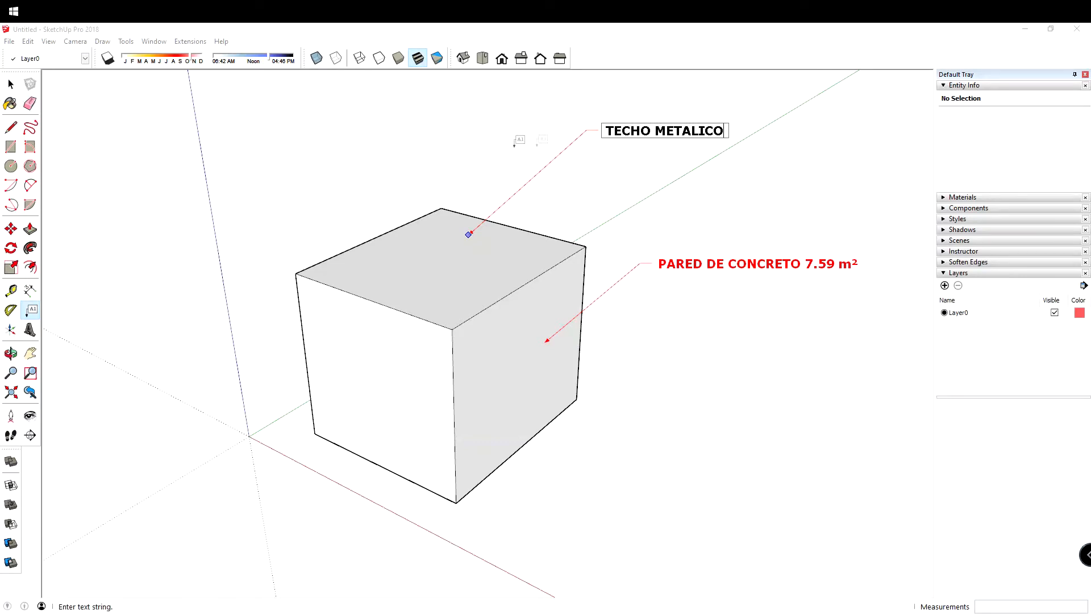
click(671, 196)
Step: Examine both leader labels from several viewing angles, selecting each label in turn
middle_drag(671, 196, 511, 256)
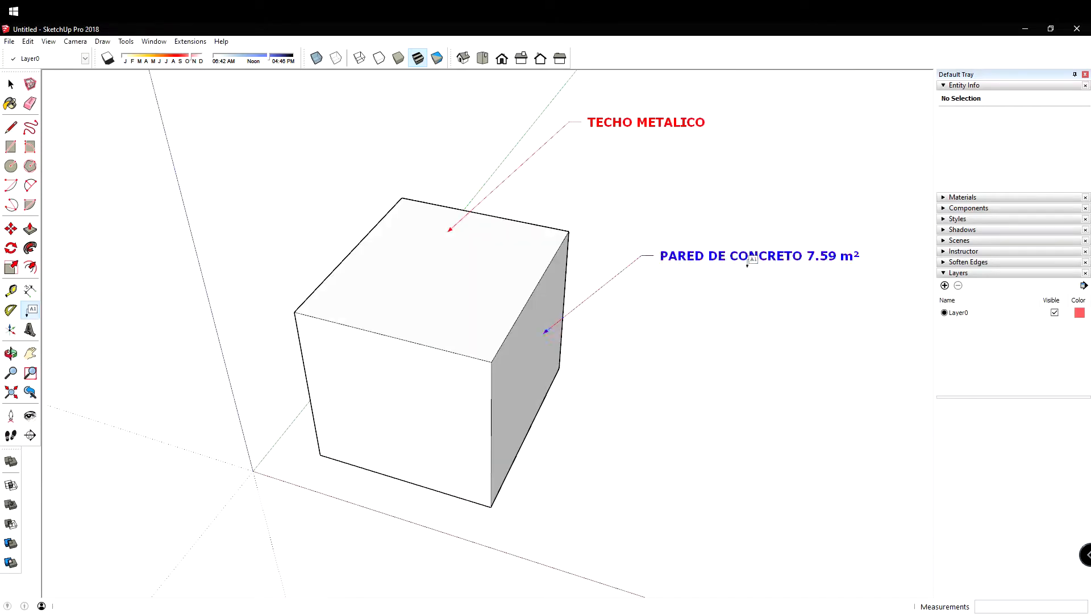
middle_drag(307, 316, 509, 309)
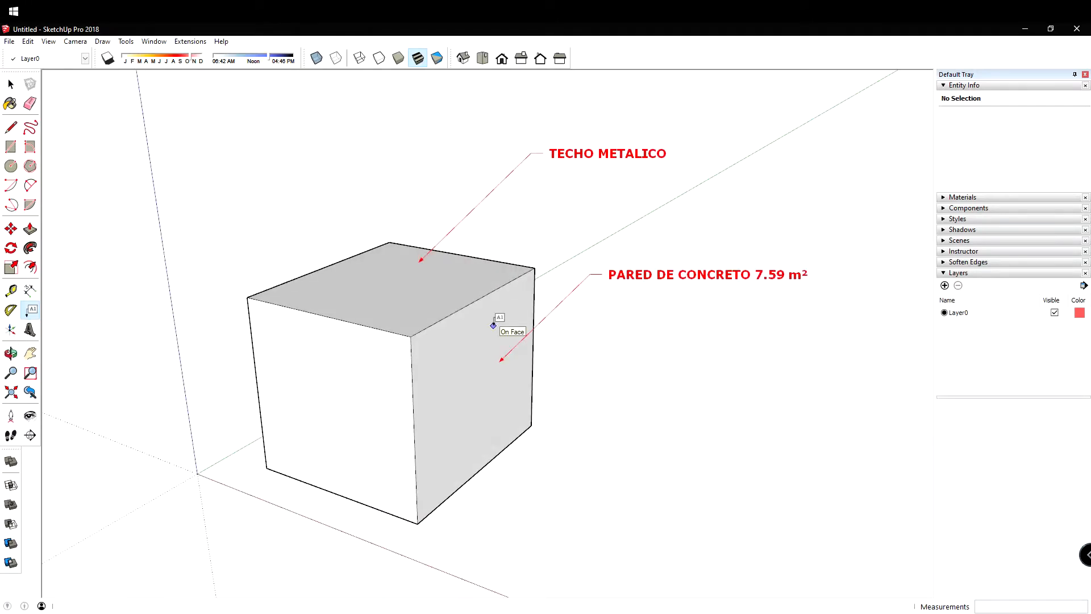
middle_drag(460, 344, 574, 423)
key(space)
click(787, 301)
drag(733, 227, 708, 156)
middle_drag(653, 209, 557, 245)
drag(704, 394, 649, 237)
middle_drag(642, 228, 612, 213)
click(597, 204)
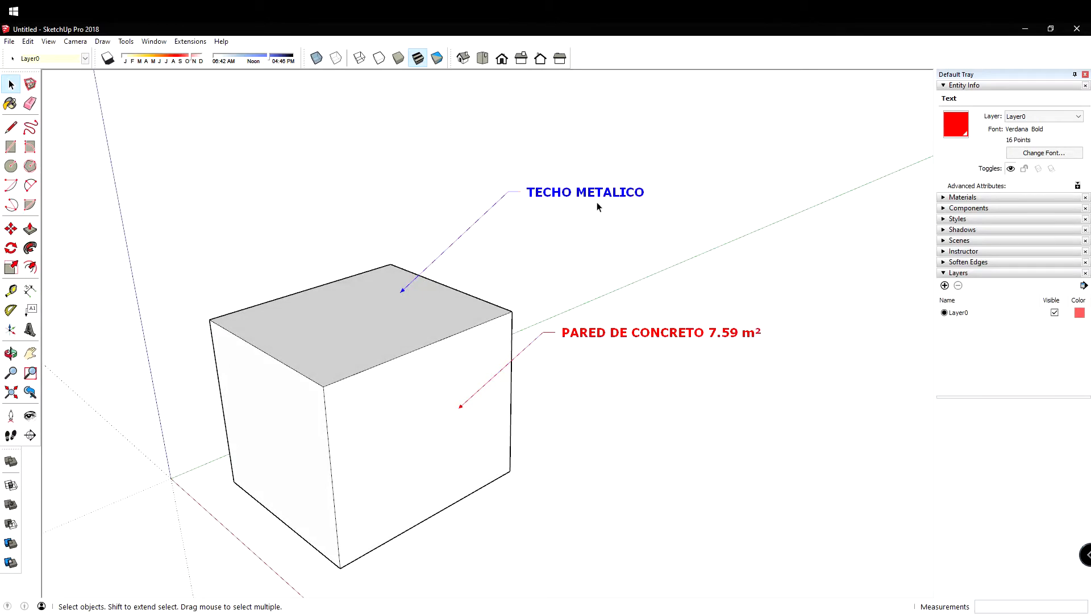
drag(644, 369, 504, 356)
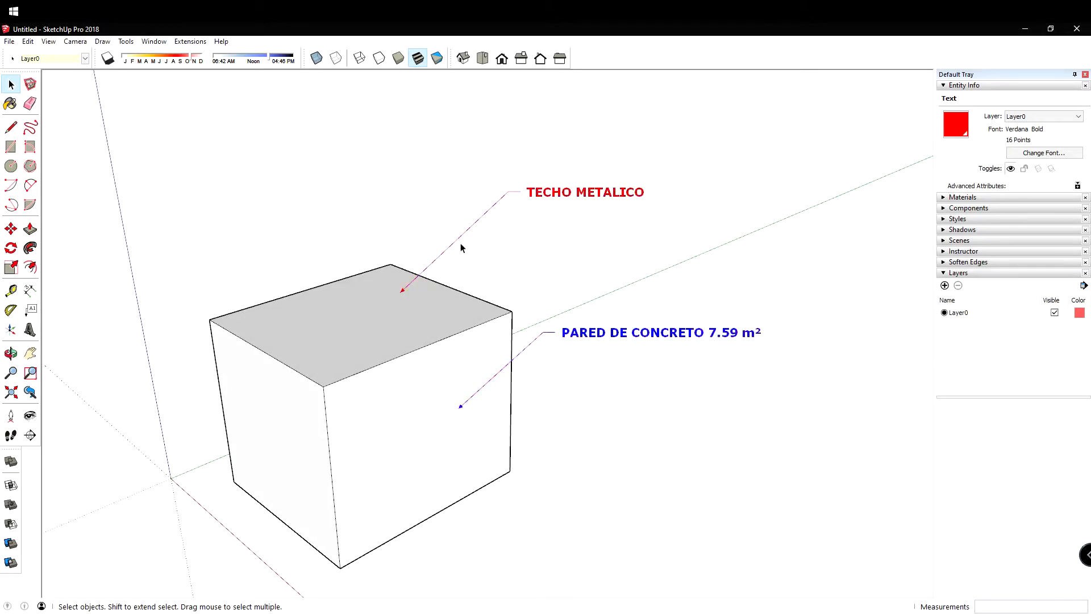
drag(597, 181, 597, 182)
click(713, 244)
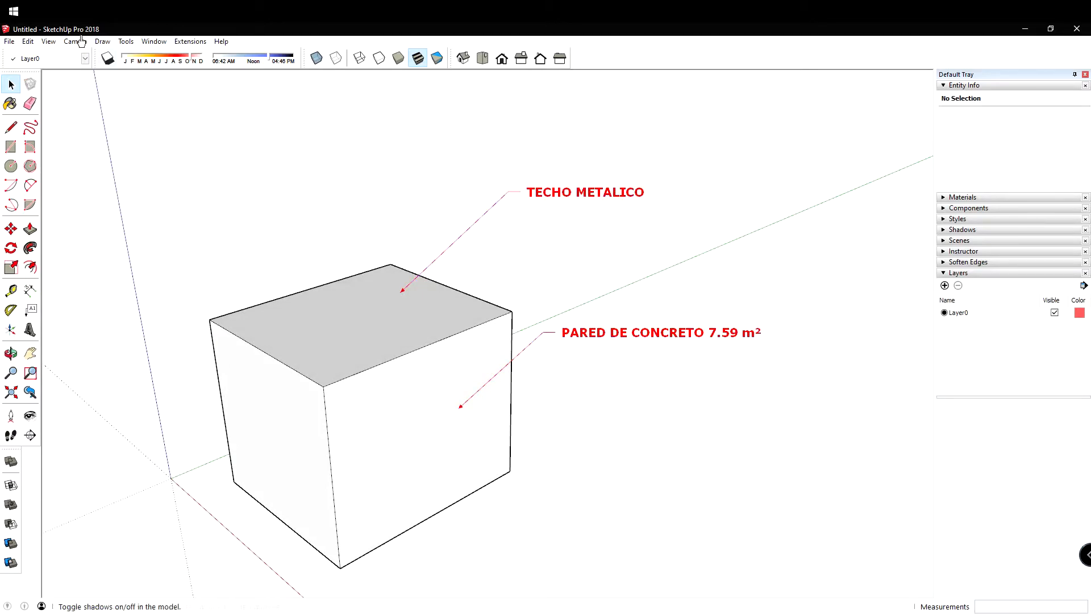
Step: Open the model's text settings in Model Info, viewing the dimension settings as well
click(152, 42)
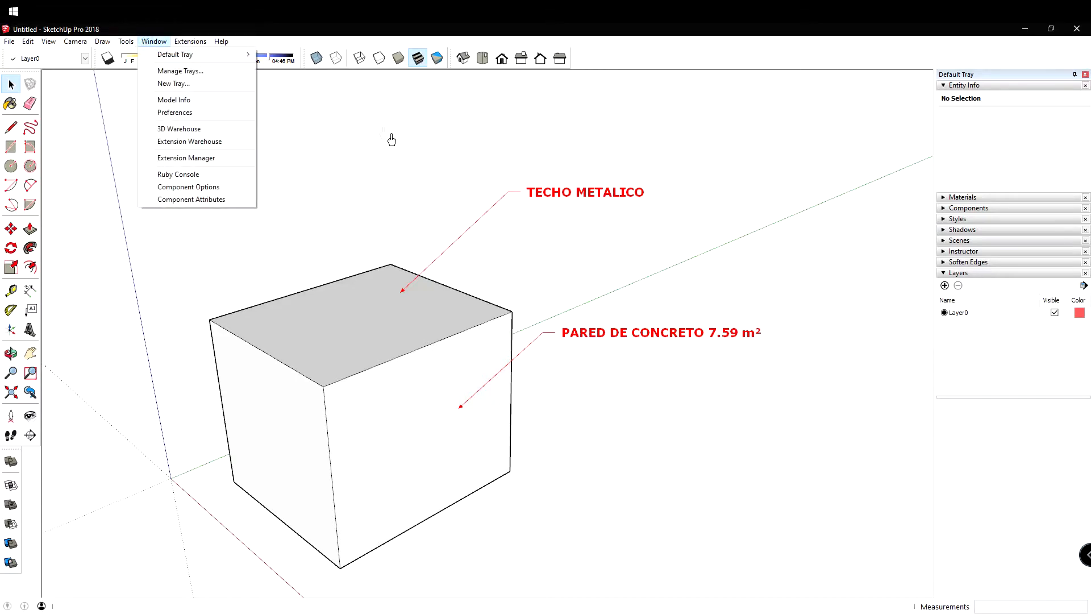
mouse_move(153, 57)
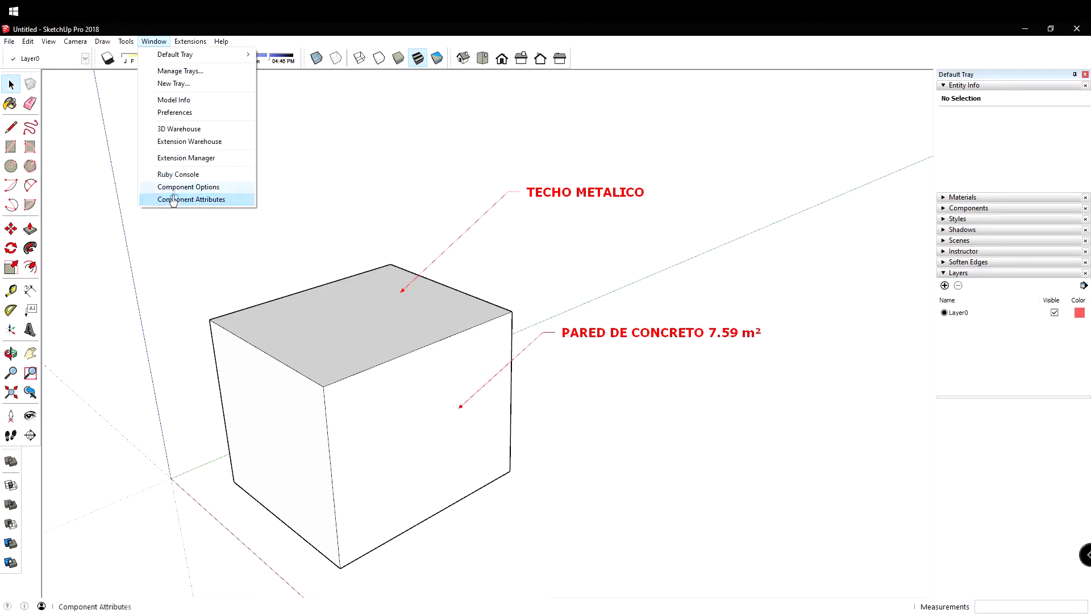
click(190, 100)
drag(400, 121, 607, 323)
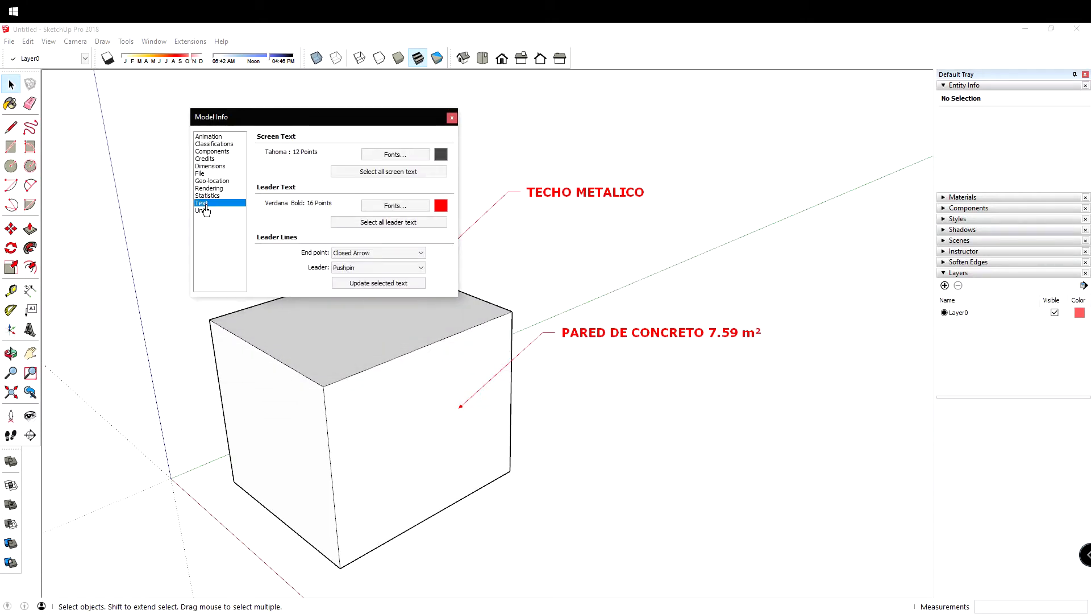
click(213, 168)
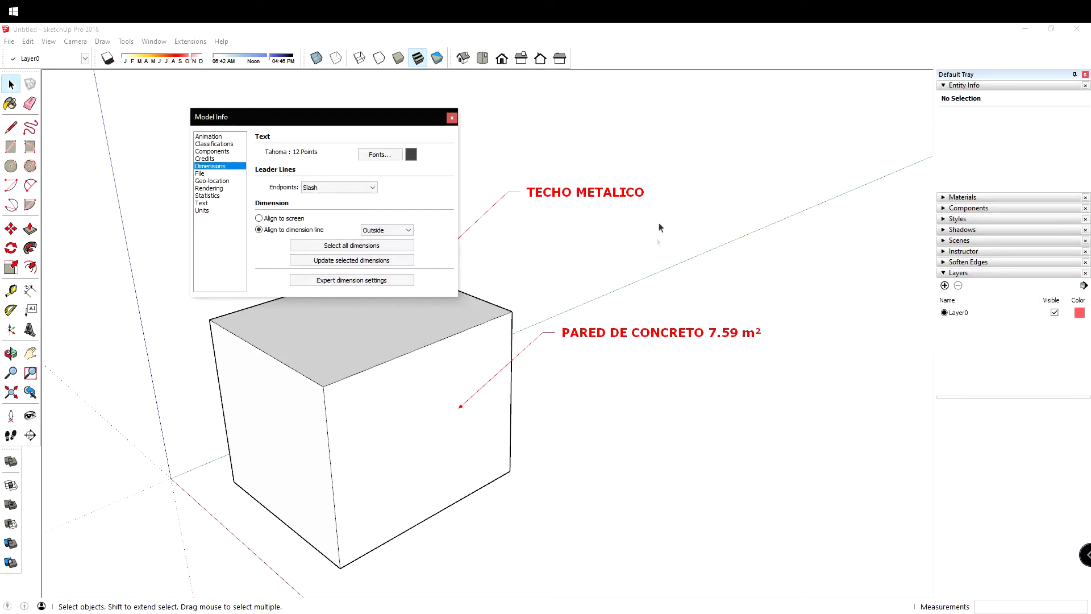
click(202, 204)
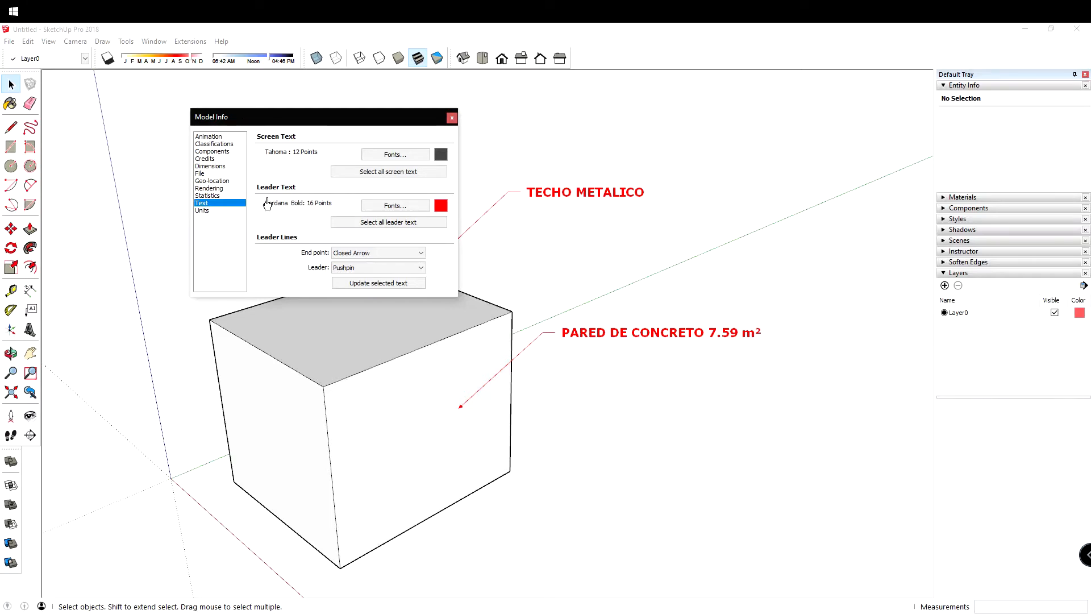
Step: Set the leader text font to Helvetica Neue LT, Negrita, 20 points, and apply it to all existing leader texts
click(390, 206)
scroll(240, 199, up, 6)
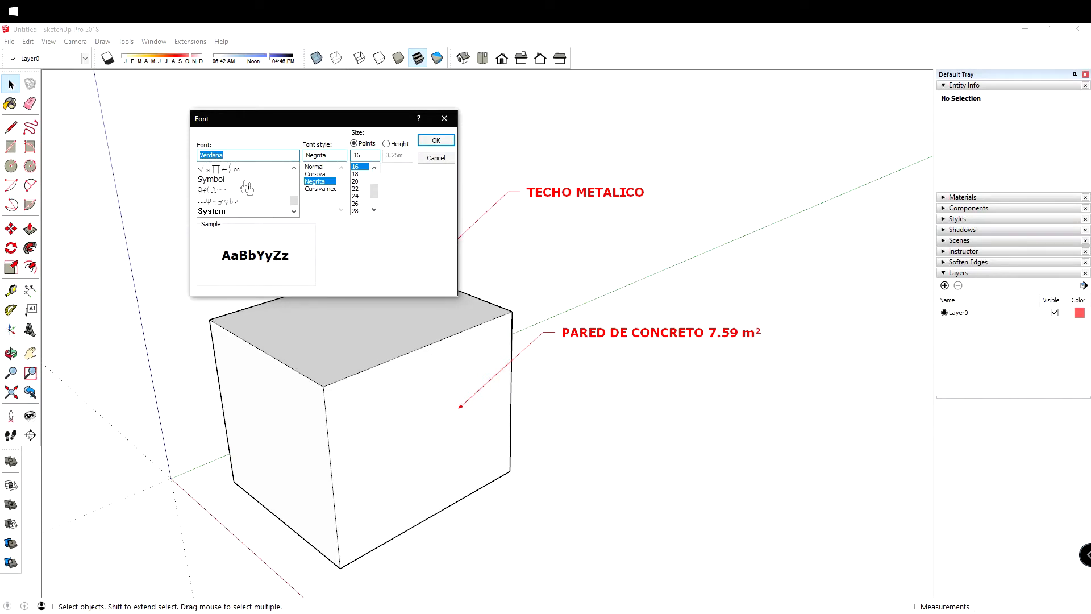
drag(291, 203, 292, 187)
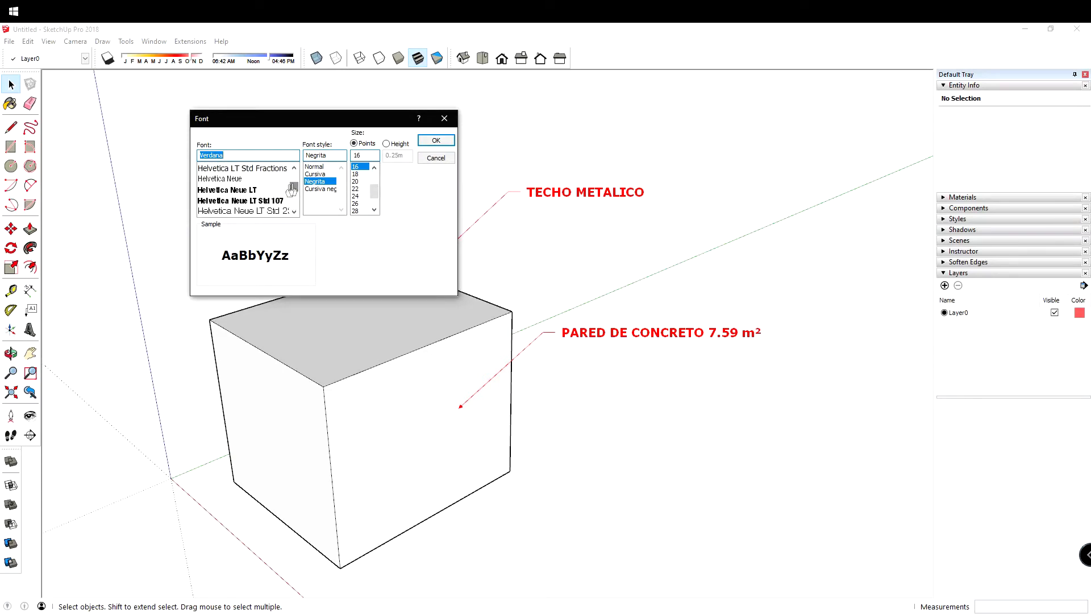
click(235, 191)
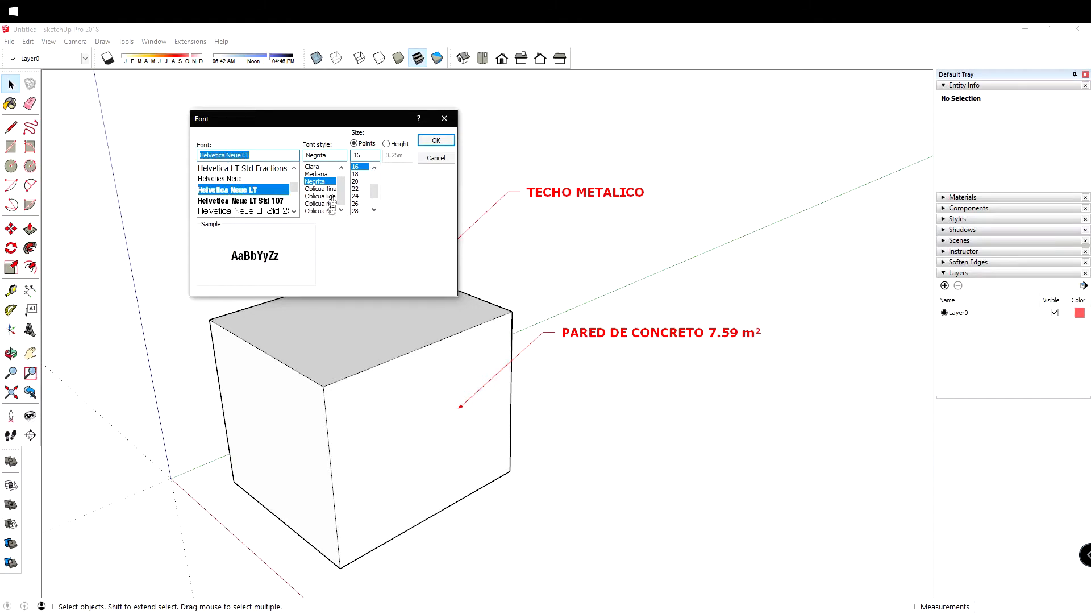
click(356, 181)
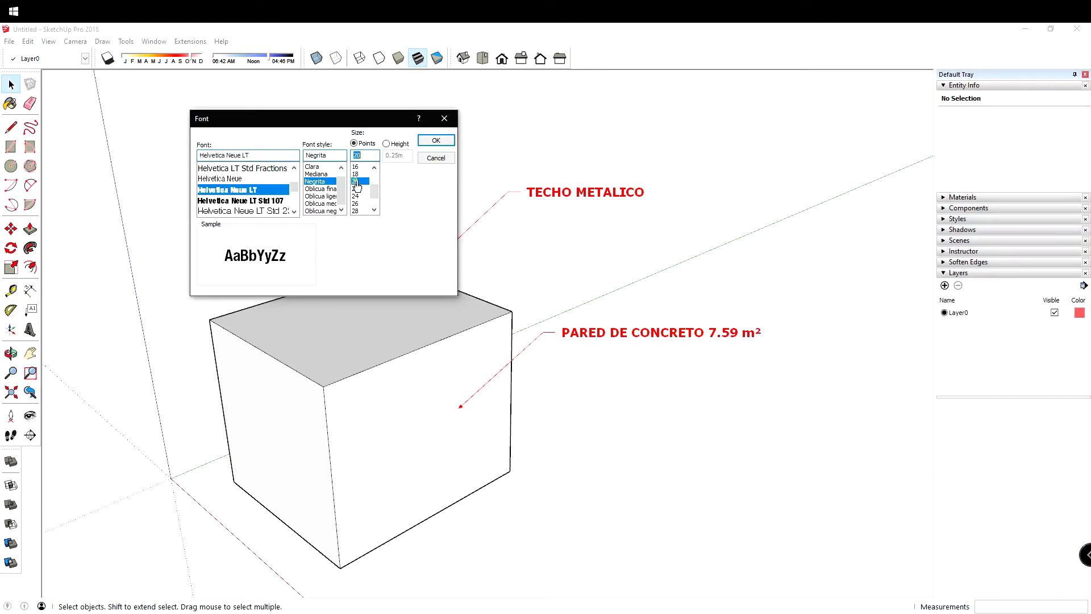
click(437, 141)
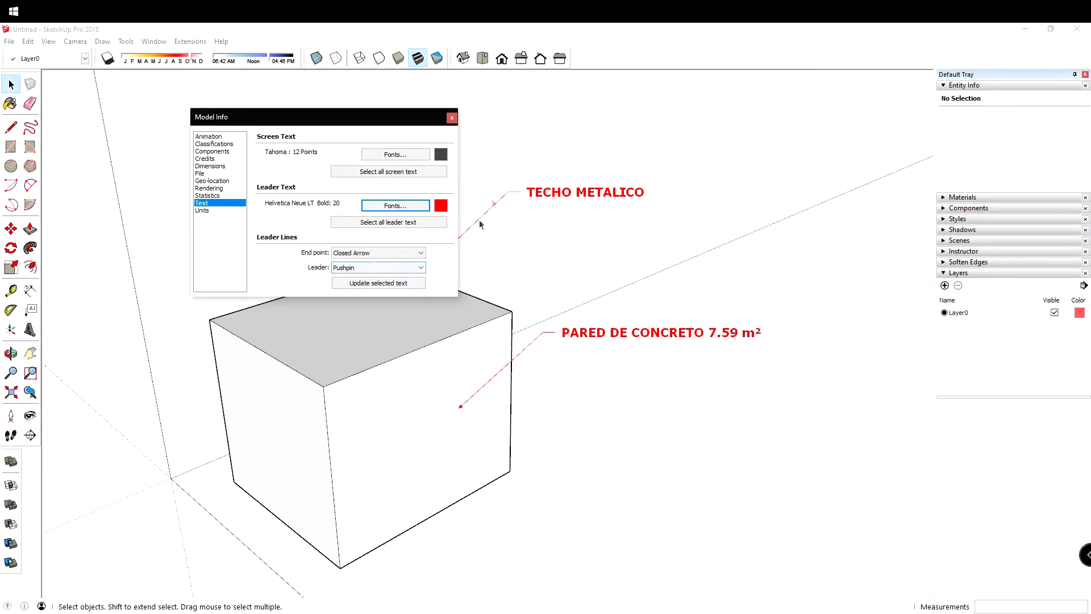
click(392, 224)
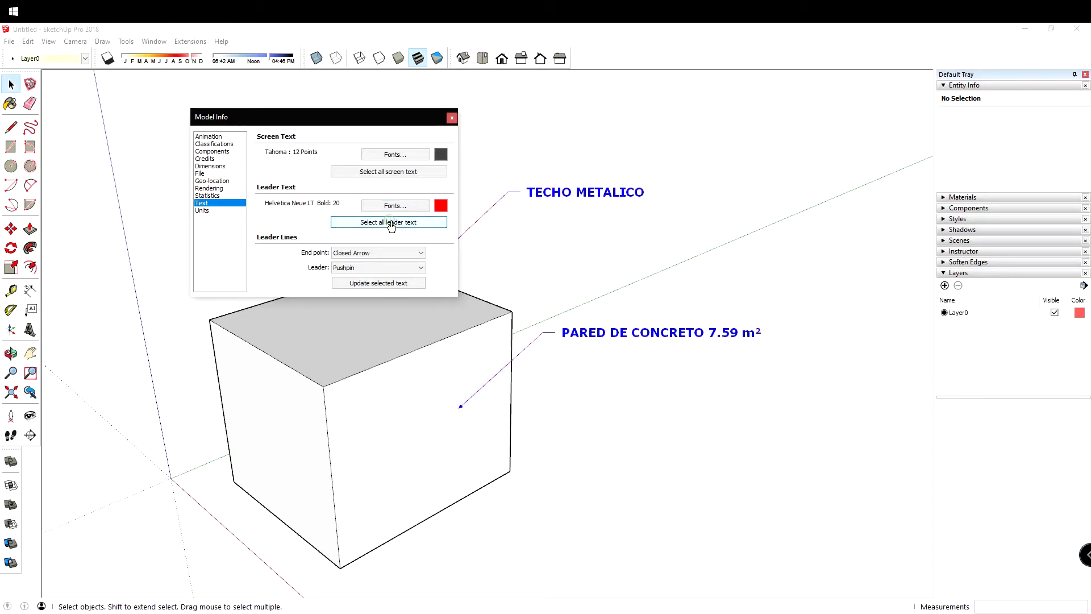
click(398, 291)
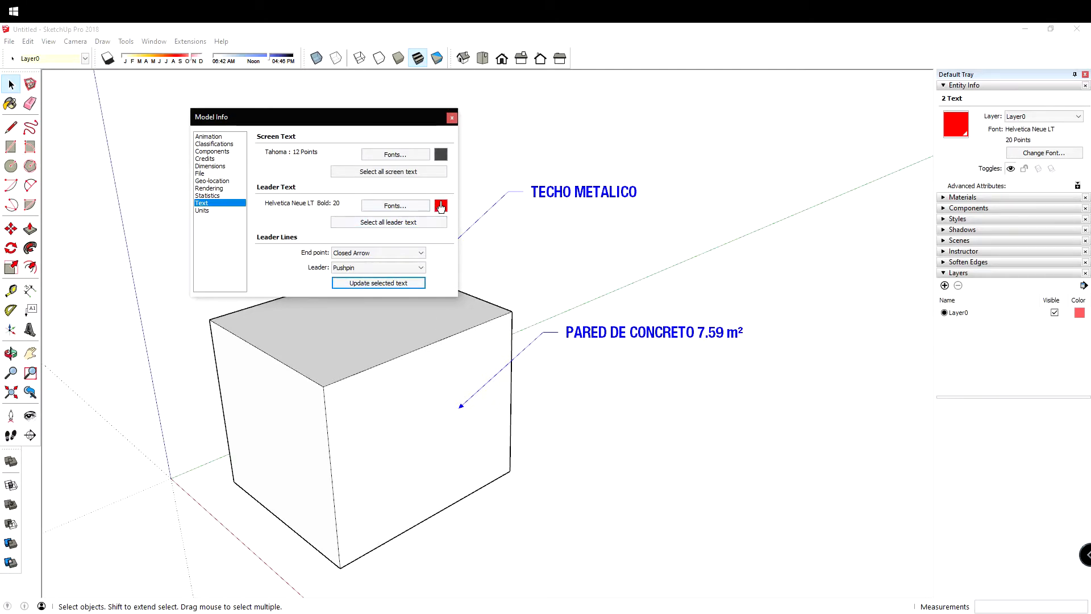
Step: Set the leader text colour to cyan and apply it to both existing leader texts on the box
click(597, 245)
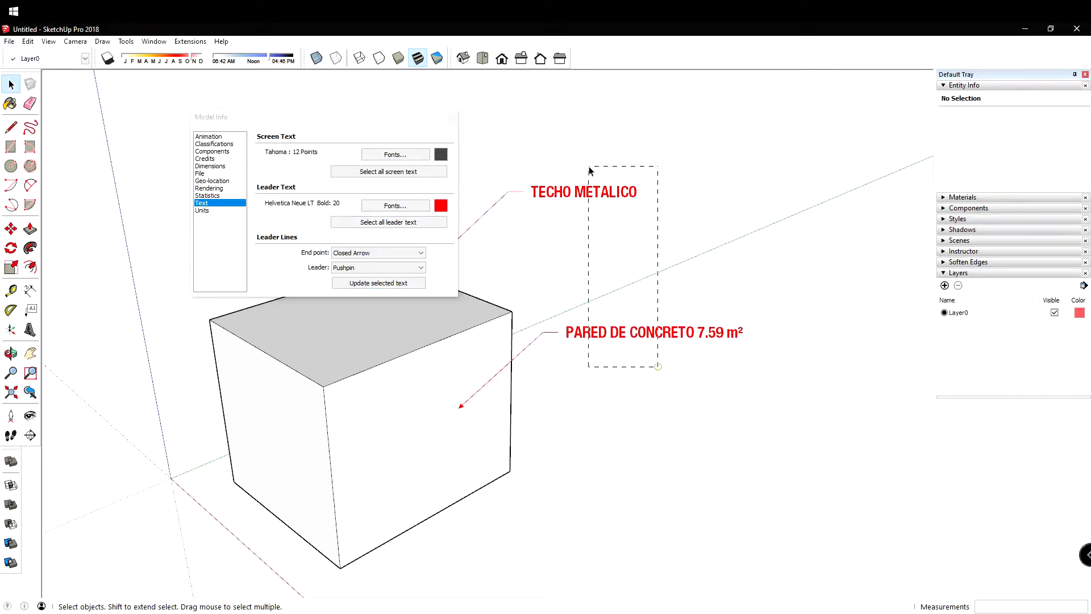
drag(590, 170, 592, 173)
click(629, 283)
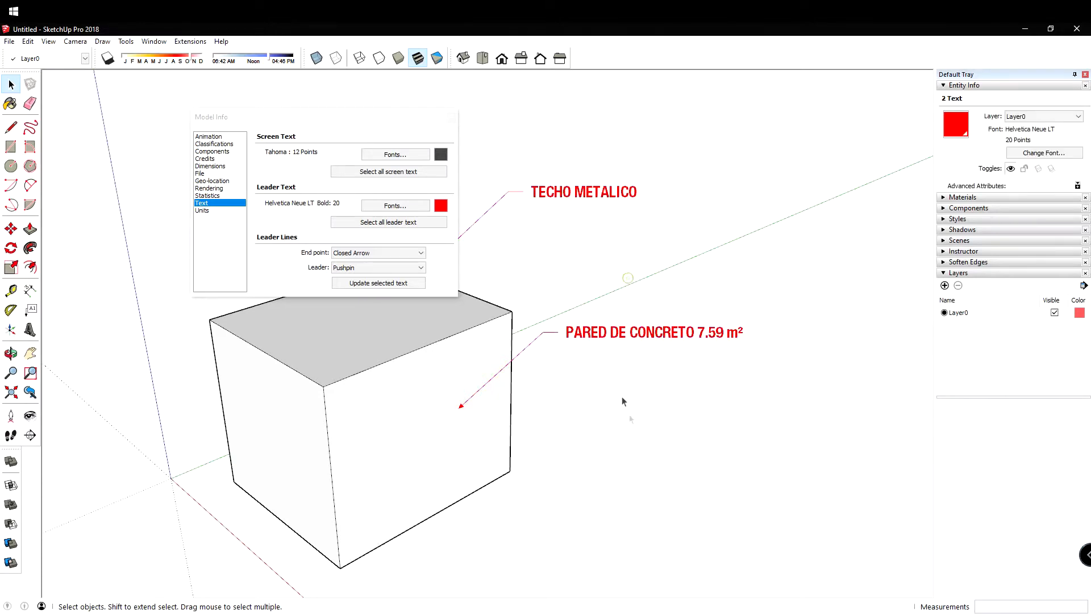
drag(603, 237, 591, 183)
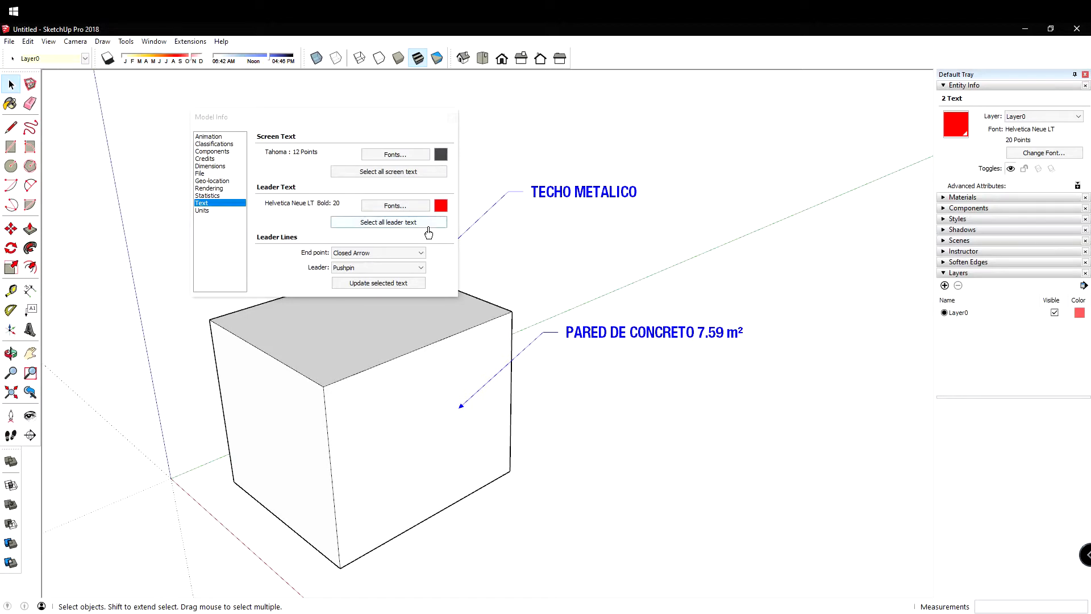
click(409, 223)
click(409, 223)
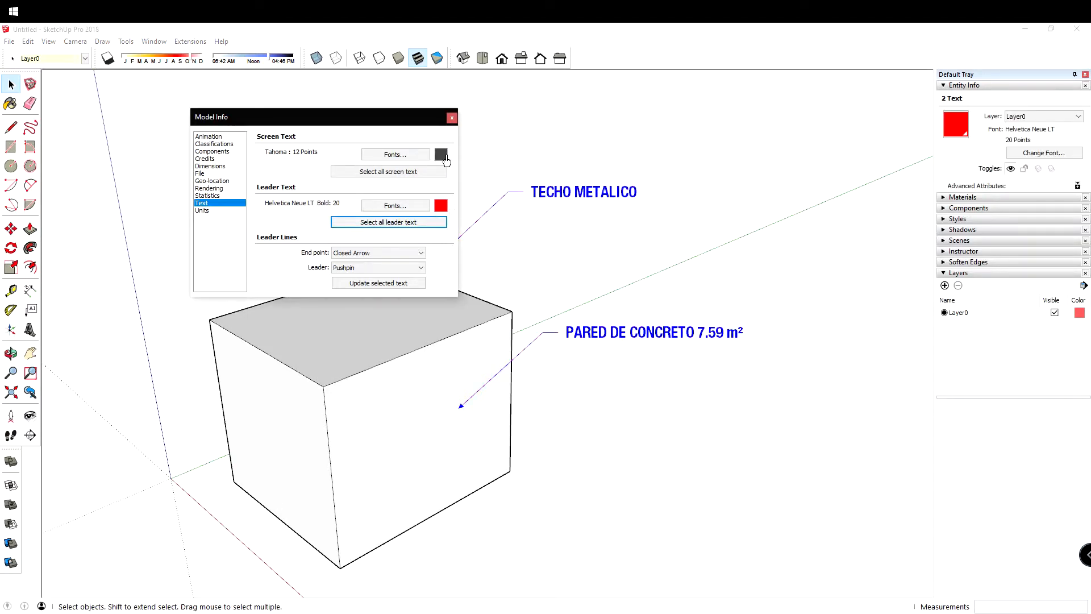
click(441, 205)
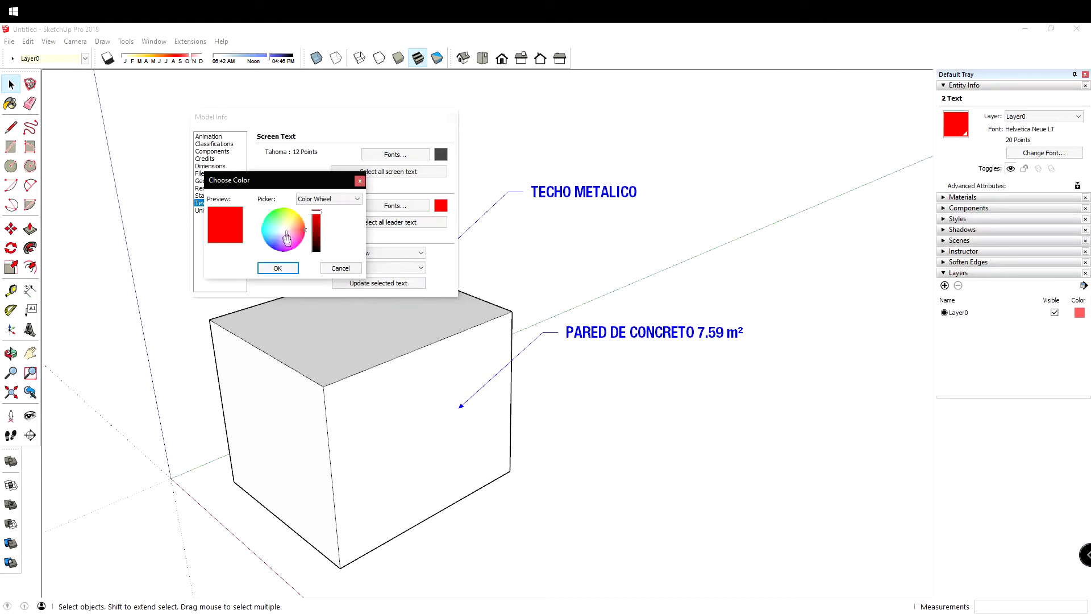
click(273, 216)
drag(279, 239, 261, 232)
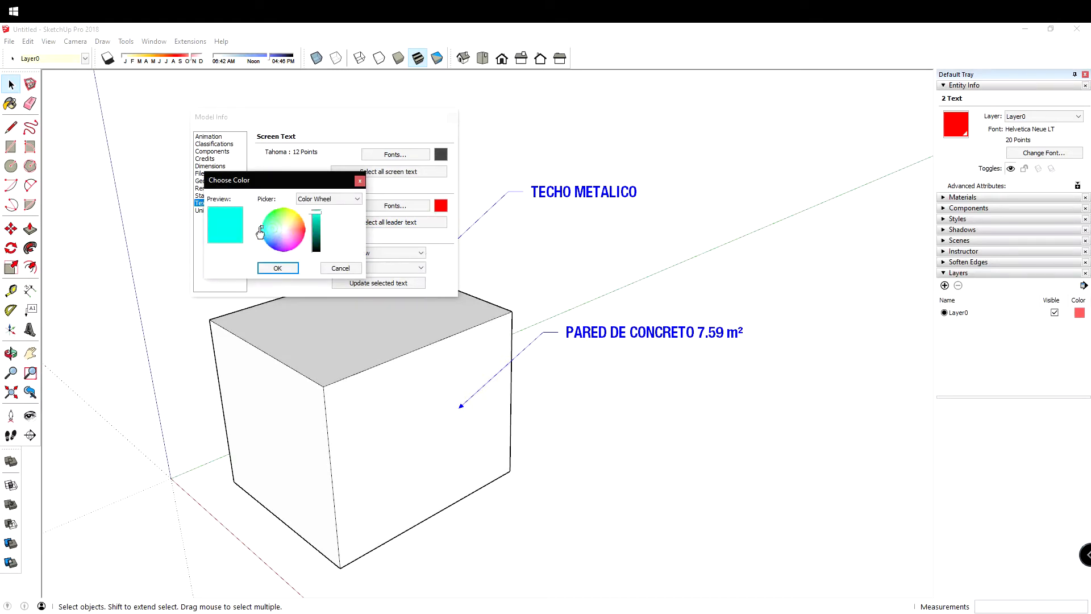
click(277, 269)
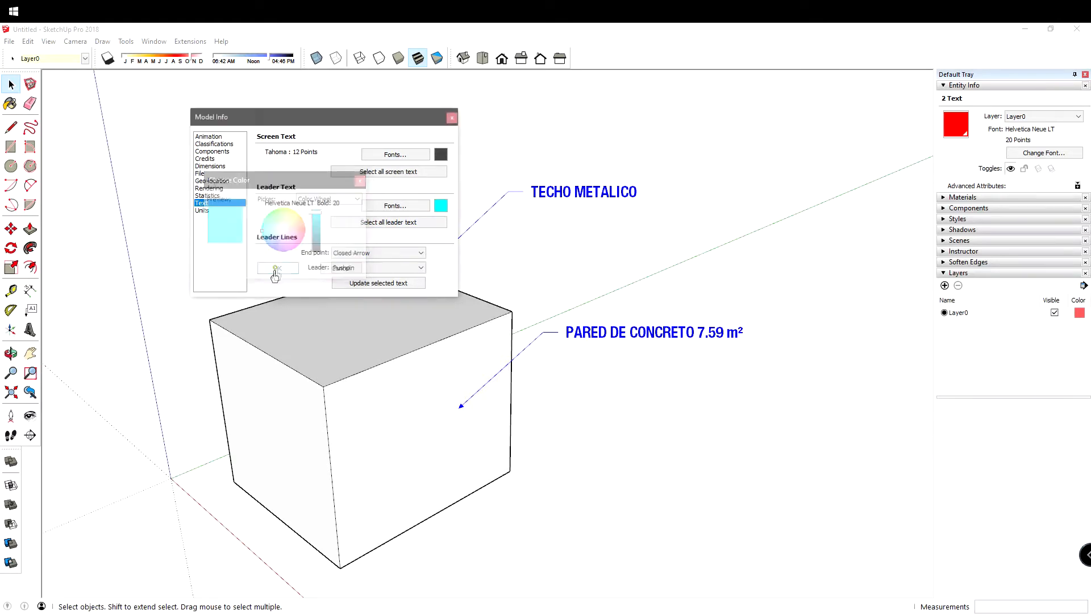
click(426, 222)
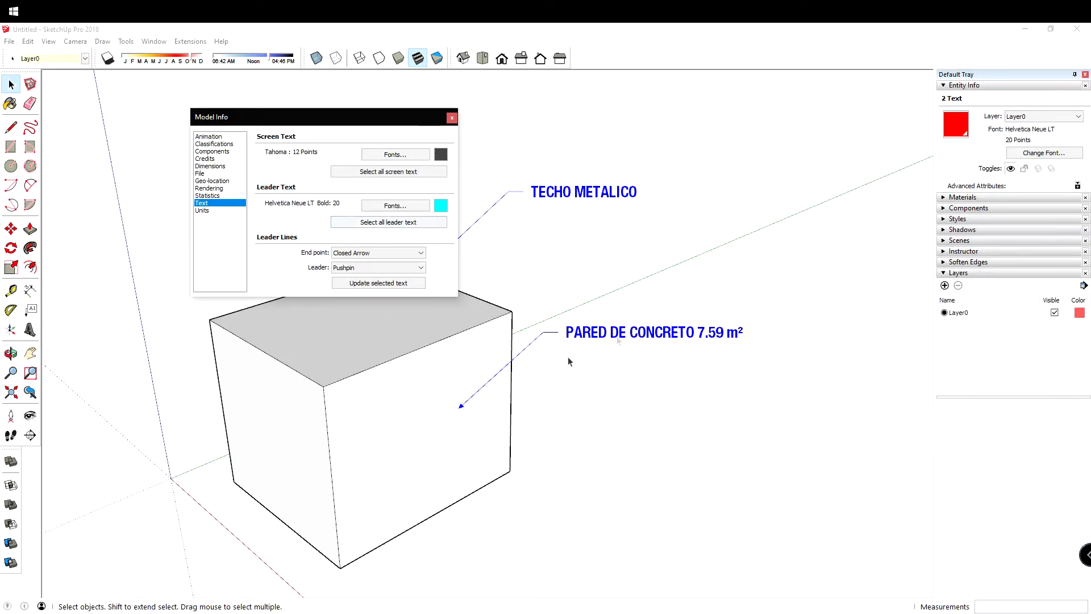
click(395, 284)
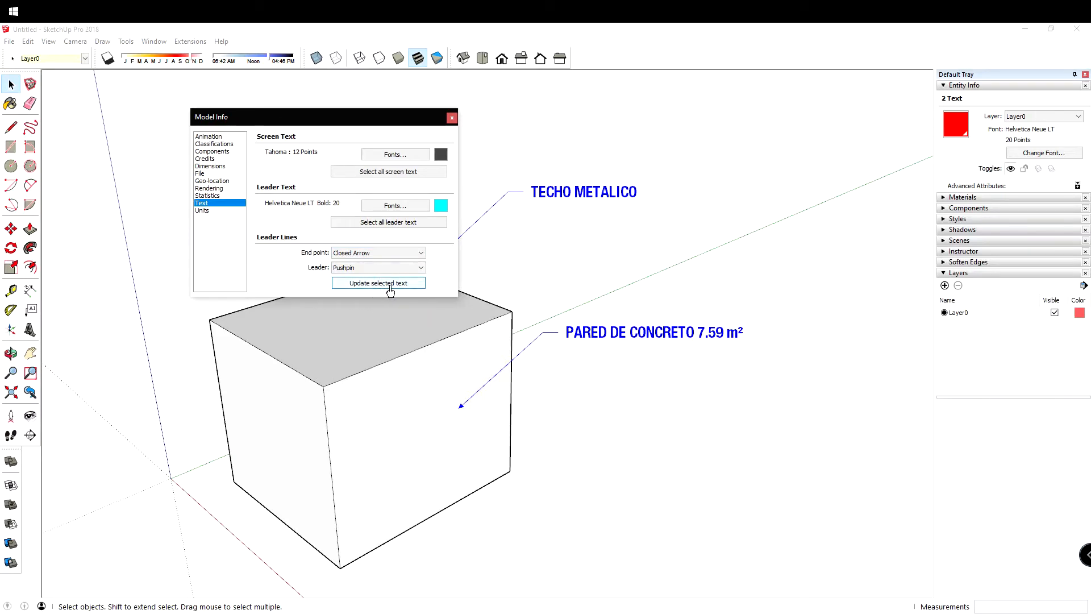
click(390, 284)
click(622, 268)
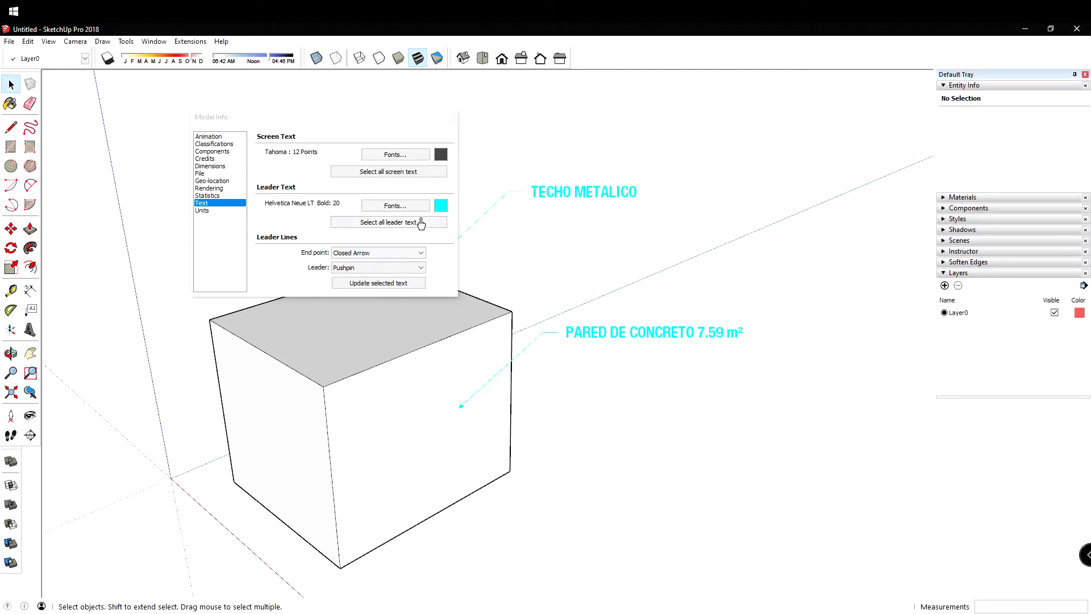
Step: Set the leader lines' end point to Dot and apply it to both leader texts, checking them from several angles
drag(583, 216, 561, 174)
shift+middle_drag(554, 301, 647, 299)
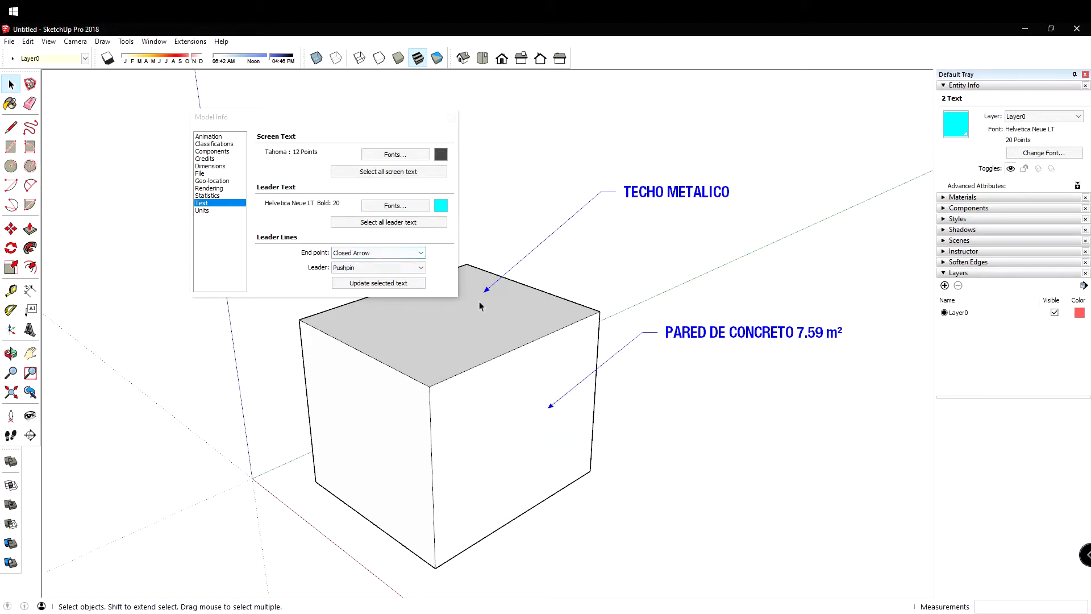
click(407, 254)
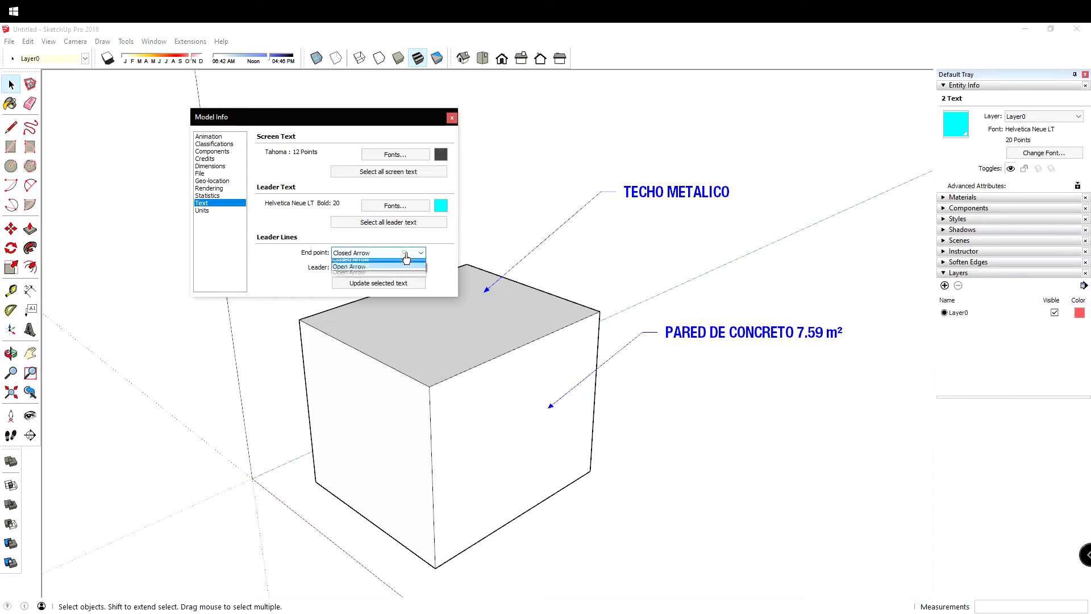
click(357, 274)
click(358, 282)
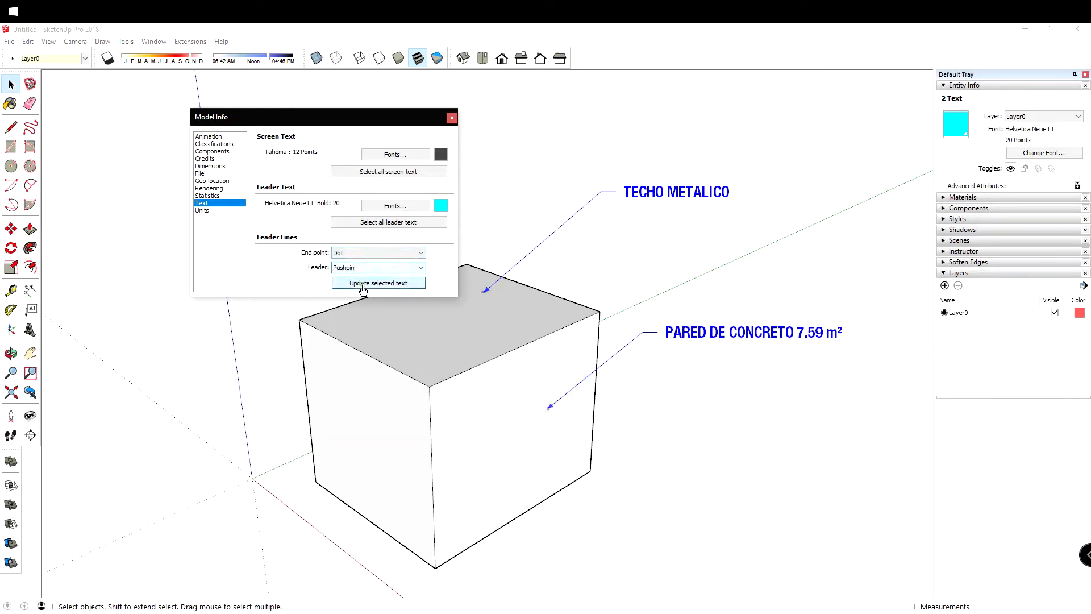
mouse_move(552, 415)
middle_down()
mouse_move(365, 407)
mouse_move(533, 430)
mouse_move(584, 487)
mouse_move(507, 300)
mouse_move(577, 341)
mouse_move(629, 441)
mouse_move(670, 439)
middle_up()
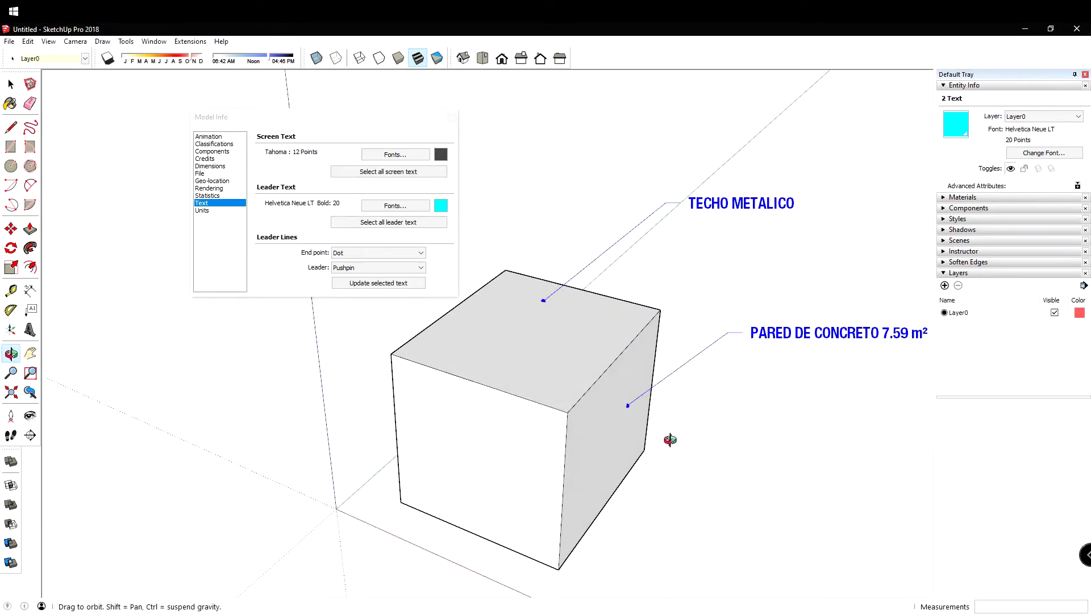
scroll(648, 384, up, 3)
middle_drag(648, 385, 625, 463)
Step: Set the leader lines' end point to None, update both leader texts and close Model Info
click(378, 252)
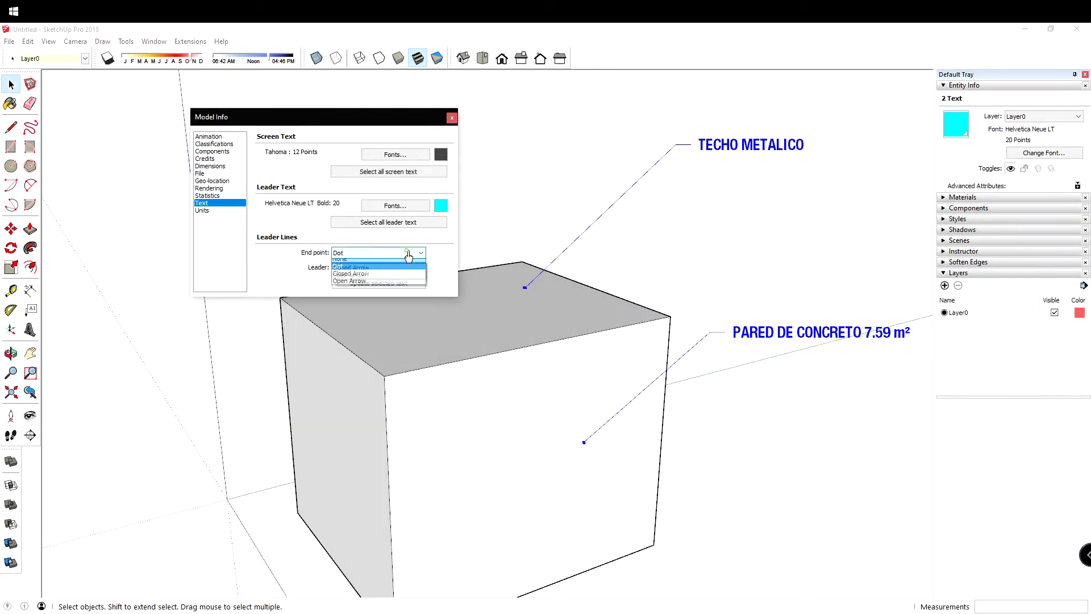
click(348, 263)
click(378, 282)
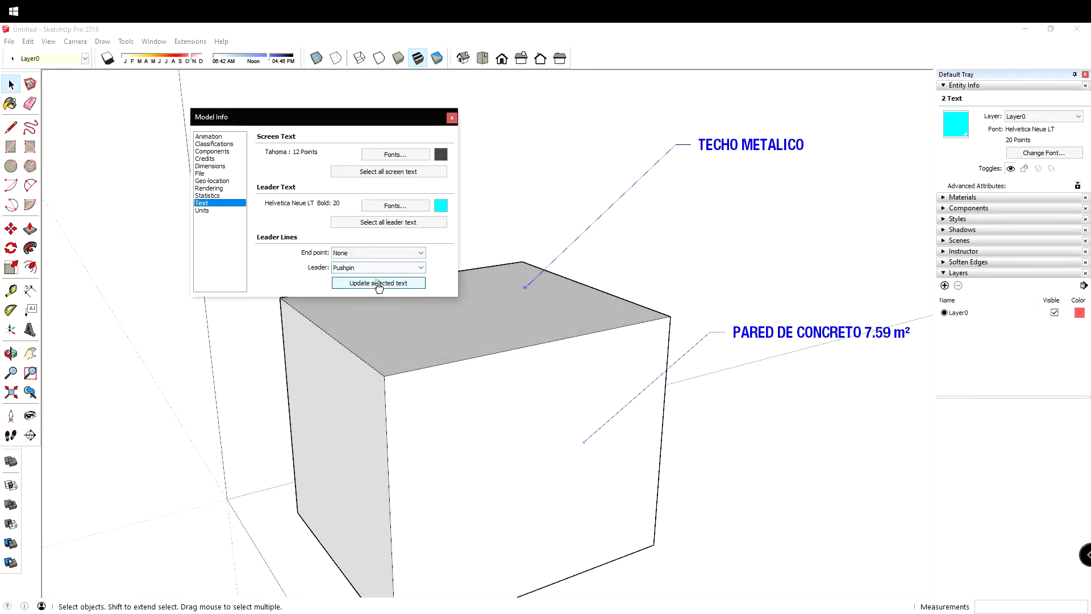
middle_drag(607, 378, 501, 457)
middle_drag(568, 392, 518, 466)
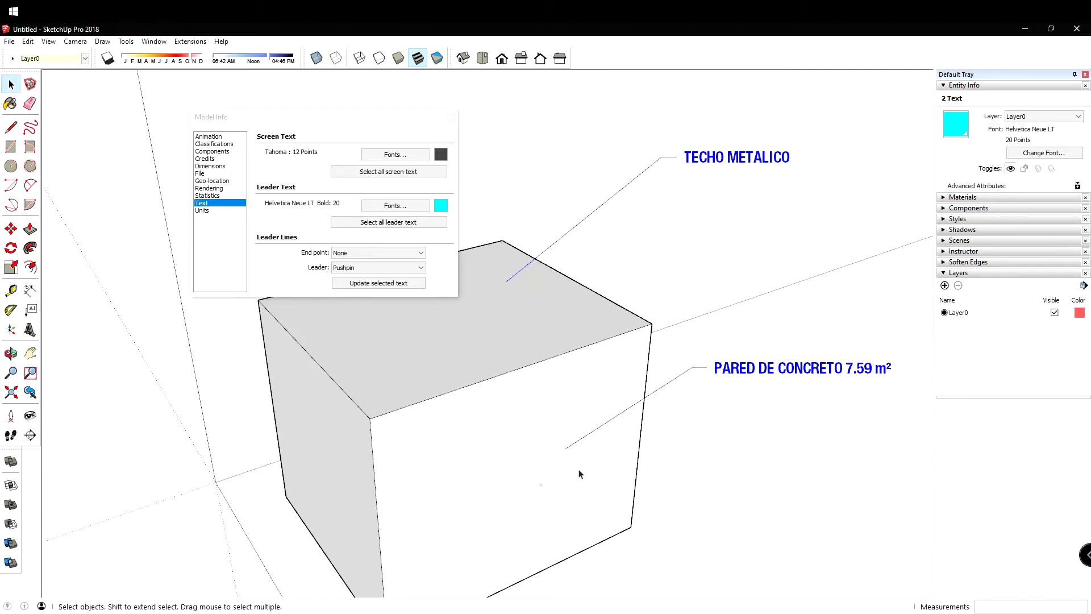
middle_drag(524, 274, 446, 445)
middle_drag(591, 363, 528, 174)
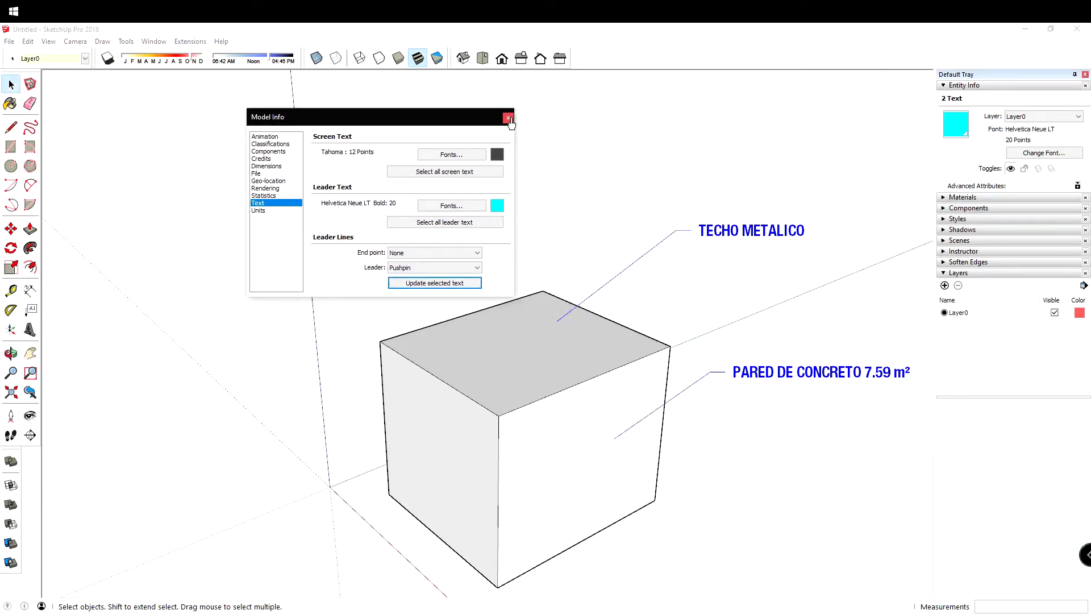
click(508, 118)
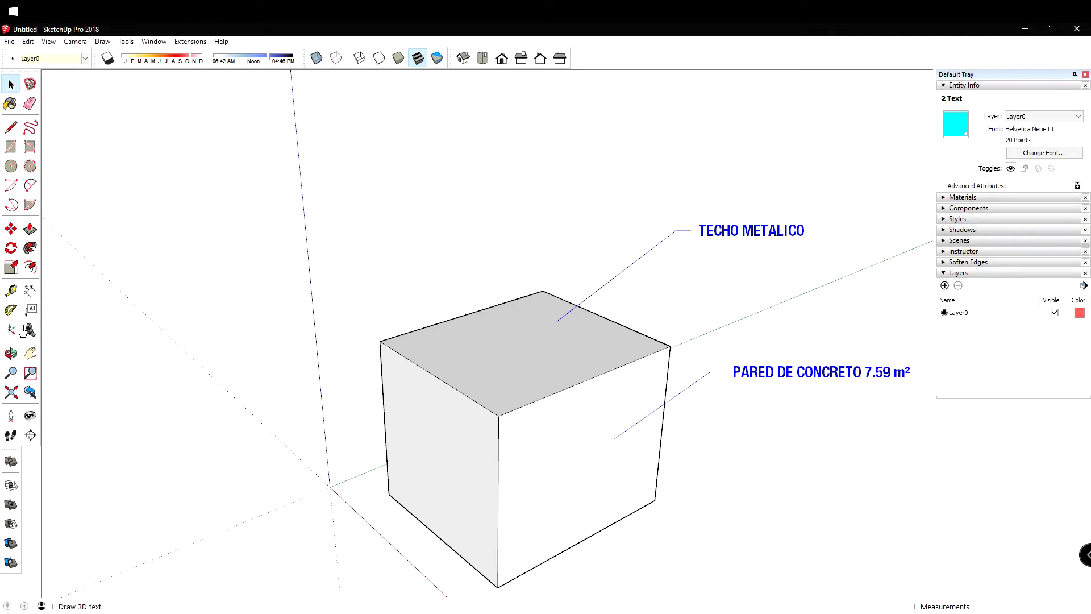
Step: Attach a leader text to the box's unlabelled visible side face, keeping the default area value as its content
click(30, 312)
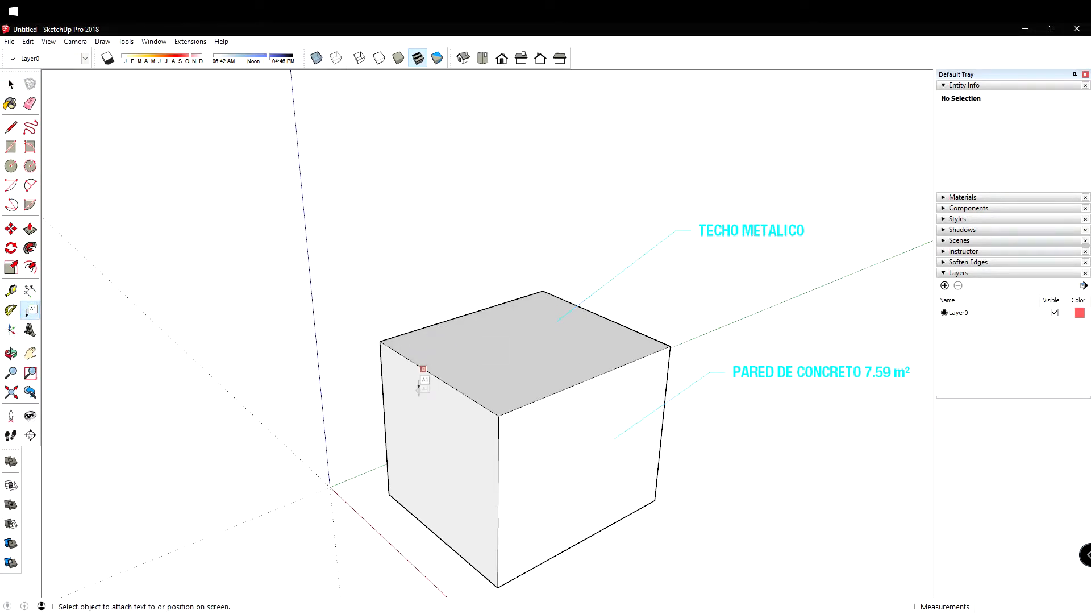
middle_drag(419, 377, 455, 353)
click(441, 363)
click(324, 302)
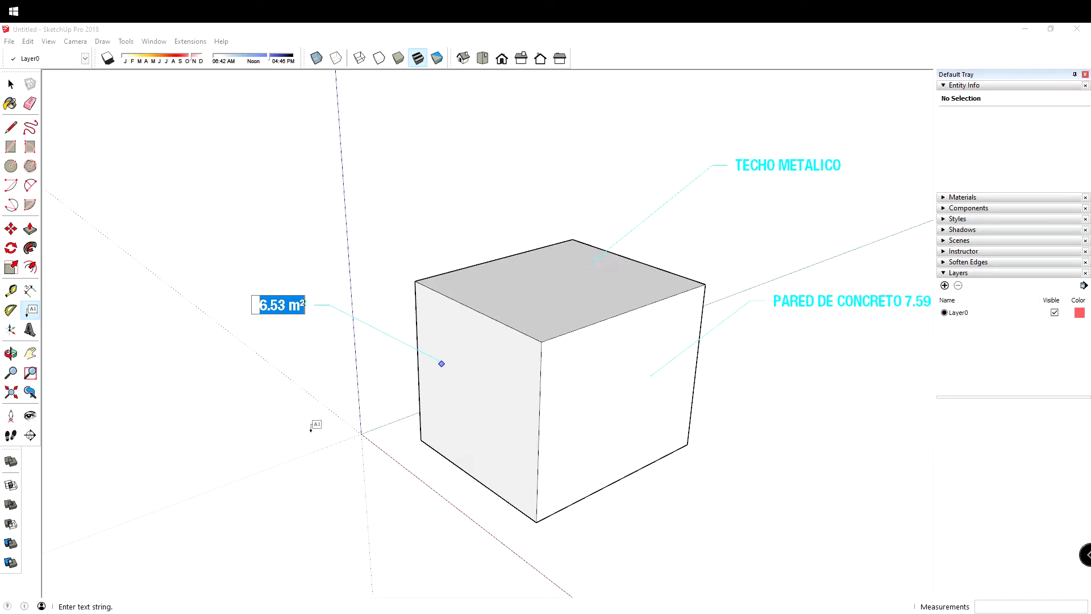
click(313, 428)
middle_drag(355, 349, 500, 434)
key(space)
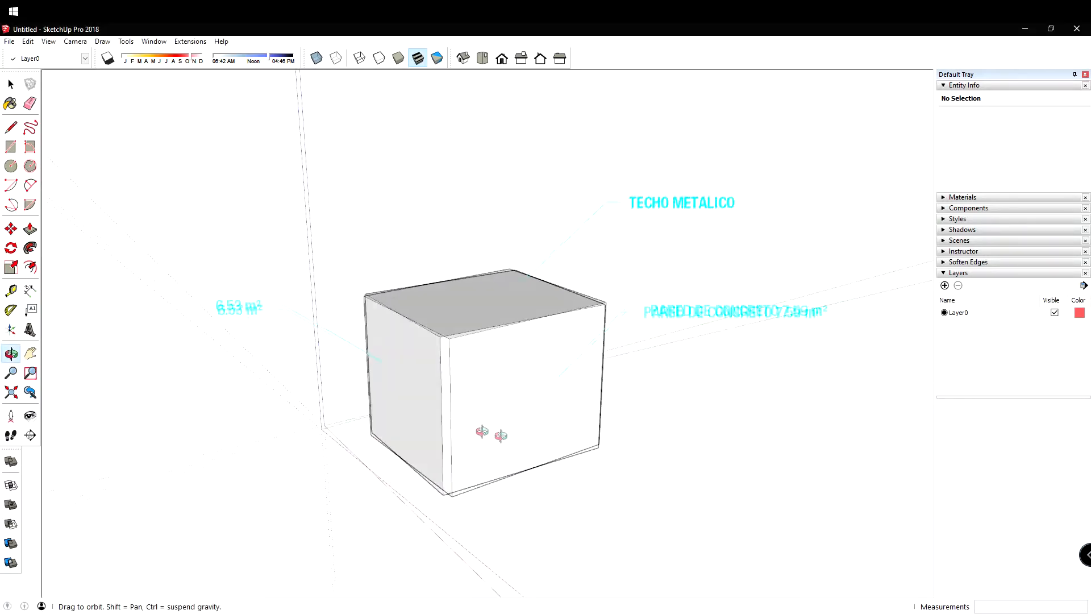
Step: Create a layer named GUIAS and assign all three leader texts to it
drag(782, 369, 726, 144)
shift+drag(267, 186, 212, 370)
click(945, 285)
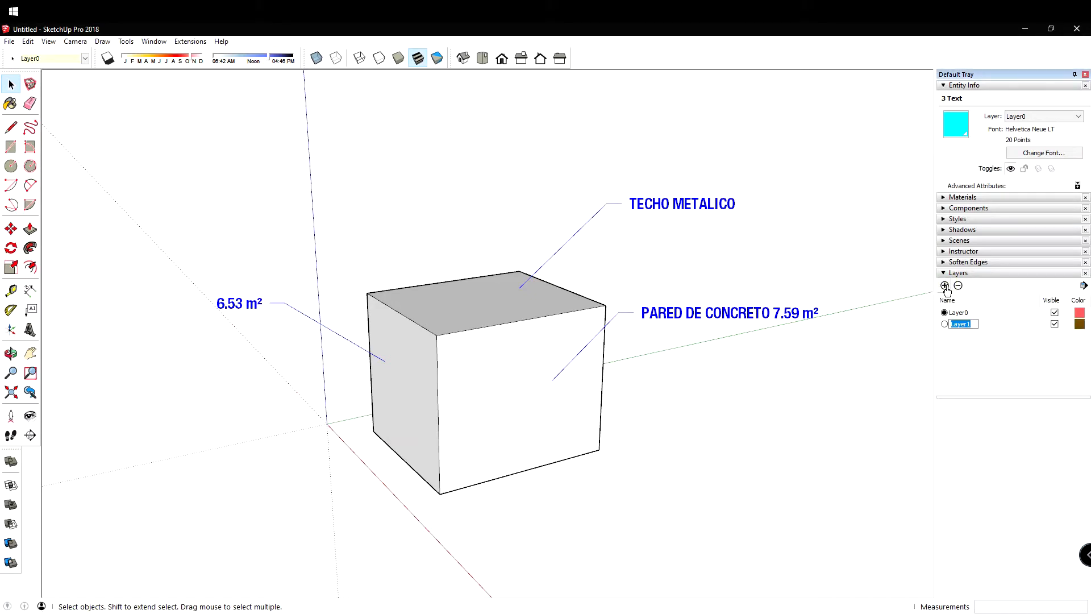
text(GUIAS)
click(69, 58)
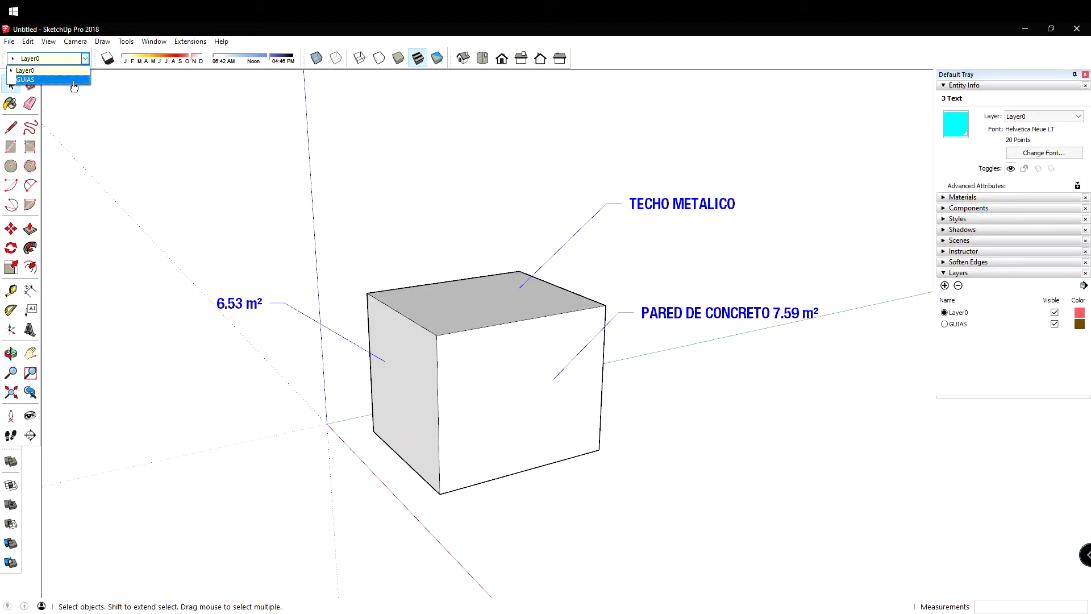
click(38, 80)
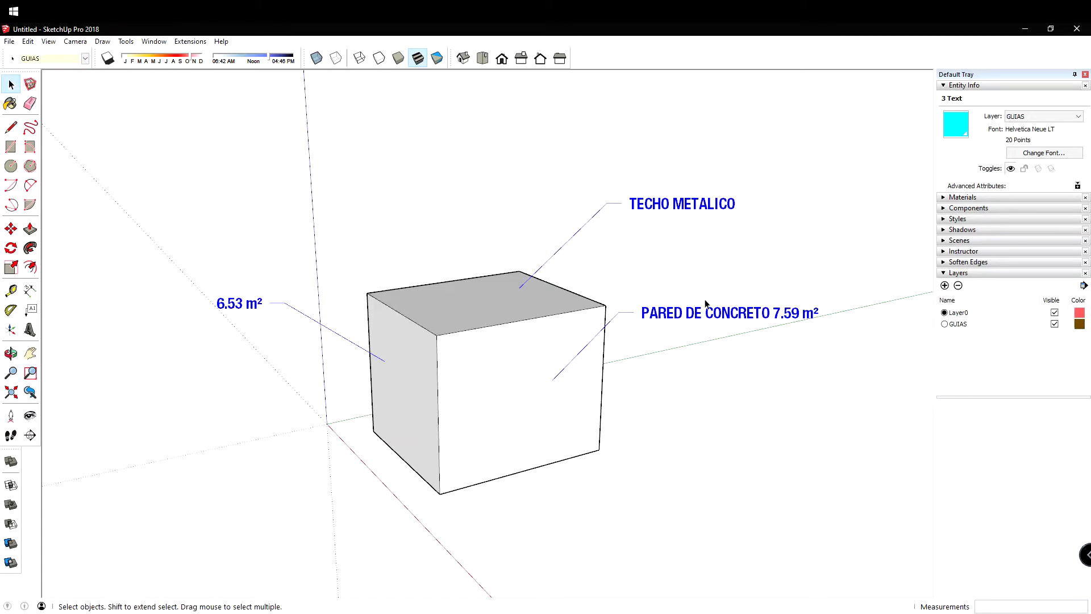
Step: Toggle the GUIAS layer's visibility off and on twice to check that it controls the leader texts
click(788, 401)
click(1055, 324)
click(1055, 324)
click(1054, 325)
click(1055, 325)
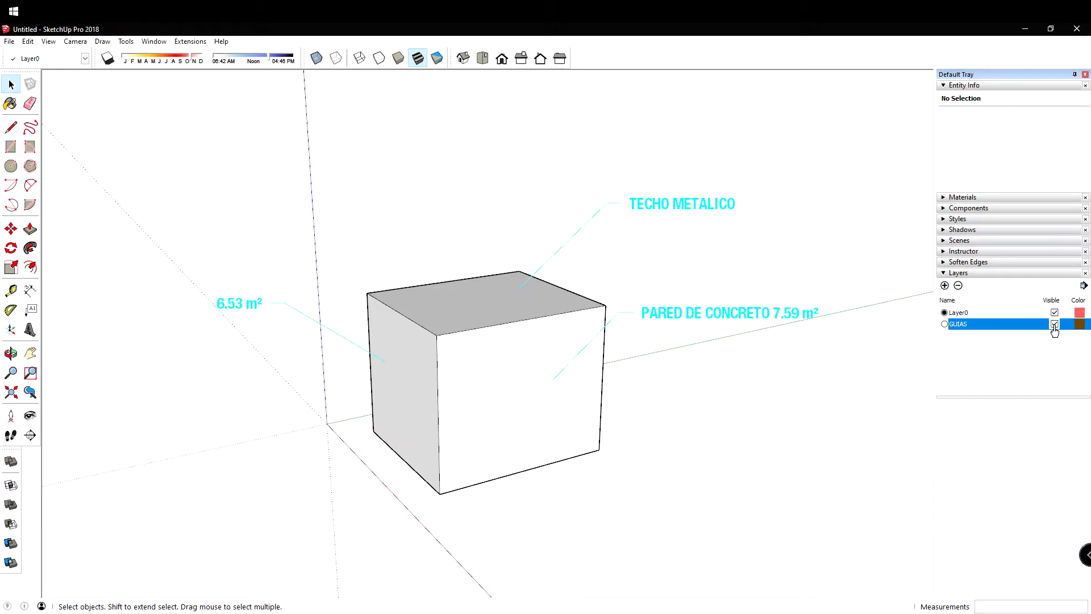
Step: Delete all three leader texts from the box
drag(791, 371, 774, 340)
drag(692, 155, 692, 155)
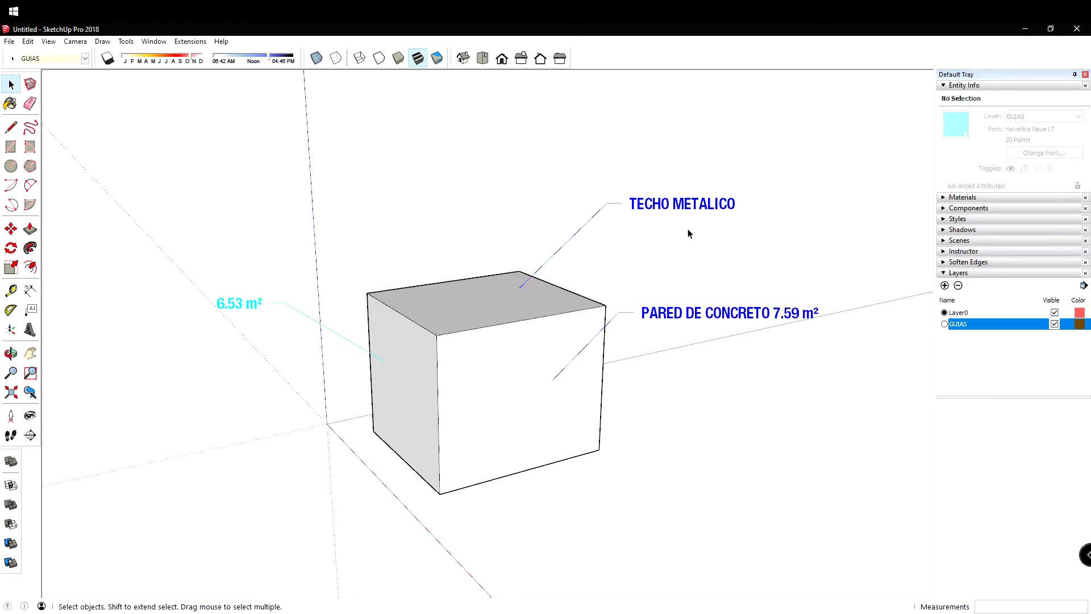
middle_drag(686, 228, 683, 294)
key(Delete)
drag(252, 266, 195, 425)
key(Delete)
middle_drag(518, 398, 275, 415)
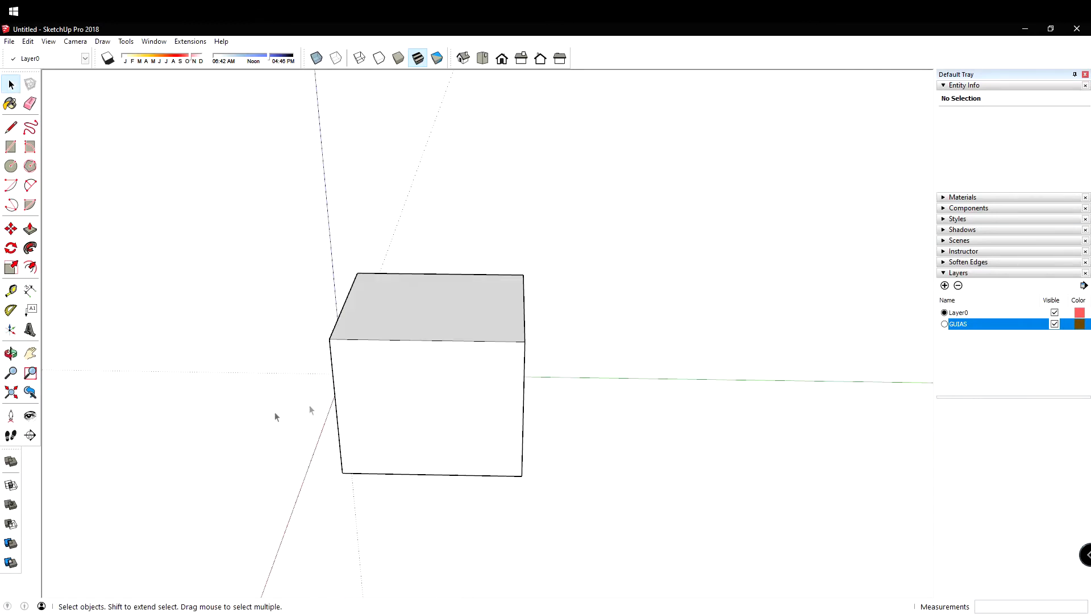
Step: Examine the box's loose geometry, selecting everything at once and a single side face on its own
click(433, 382)
middle_drag(434, 382, 212, 408)
key(ctrl+a)
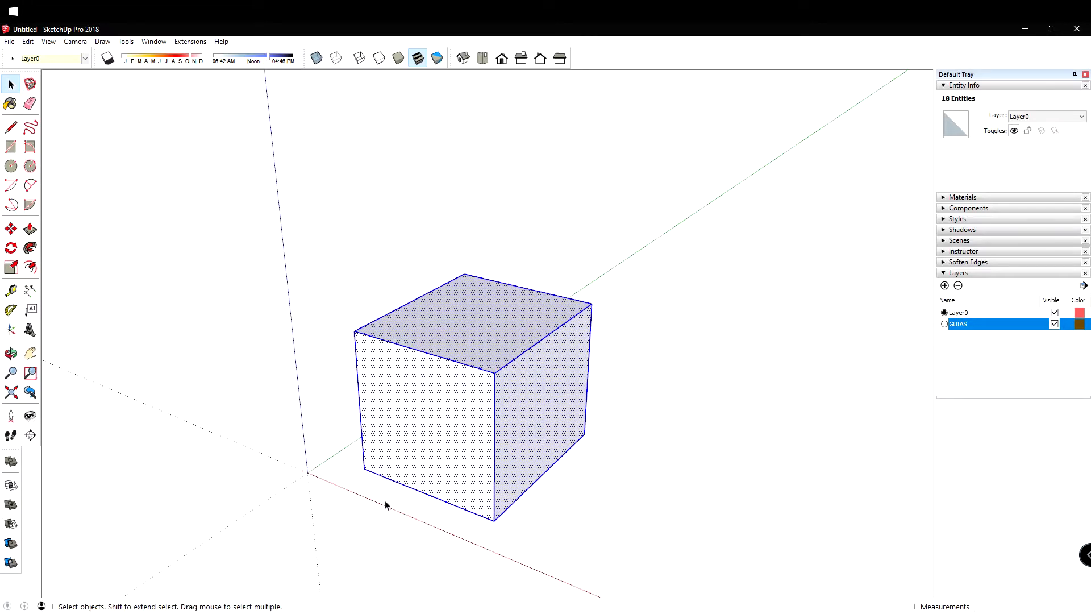
middle_drag(390, 503, 405, 473)
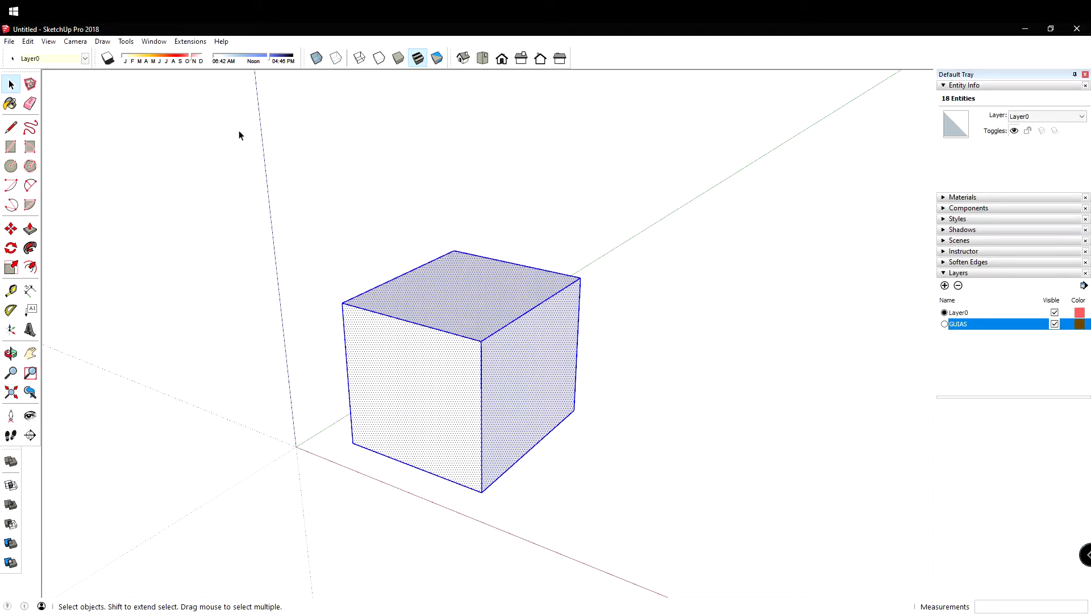
middle_drag(486, 346, 419, 441)
click(419, 441)
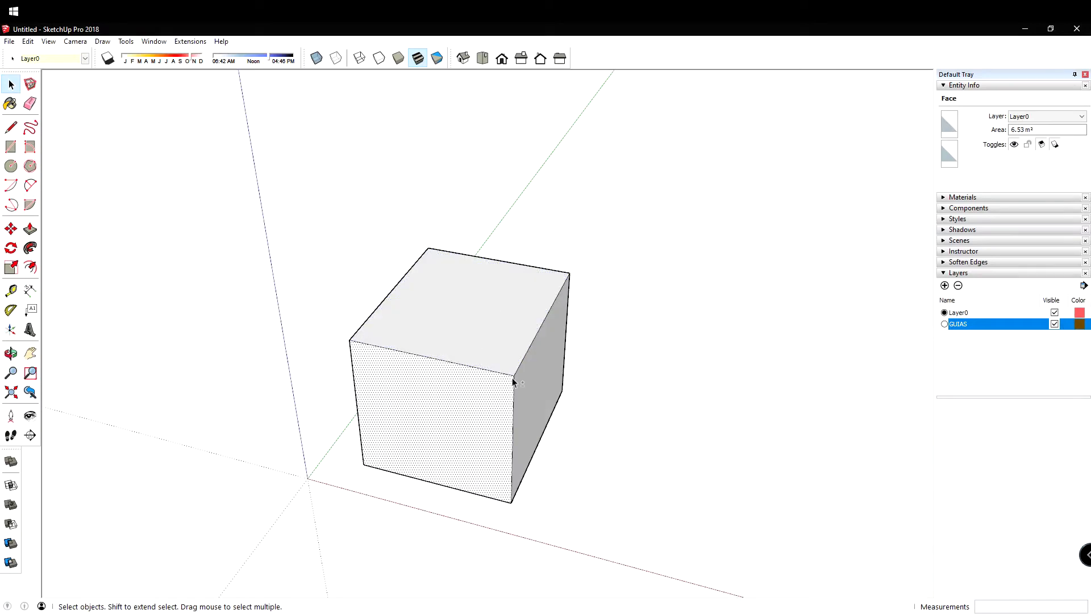
Step: Select all connected faces and edges of the box and make them a group
middle_drag(492, 389, 417, 315)
triple_click(461, 289)
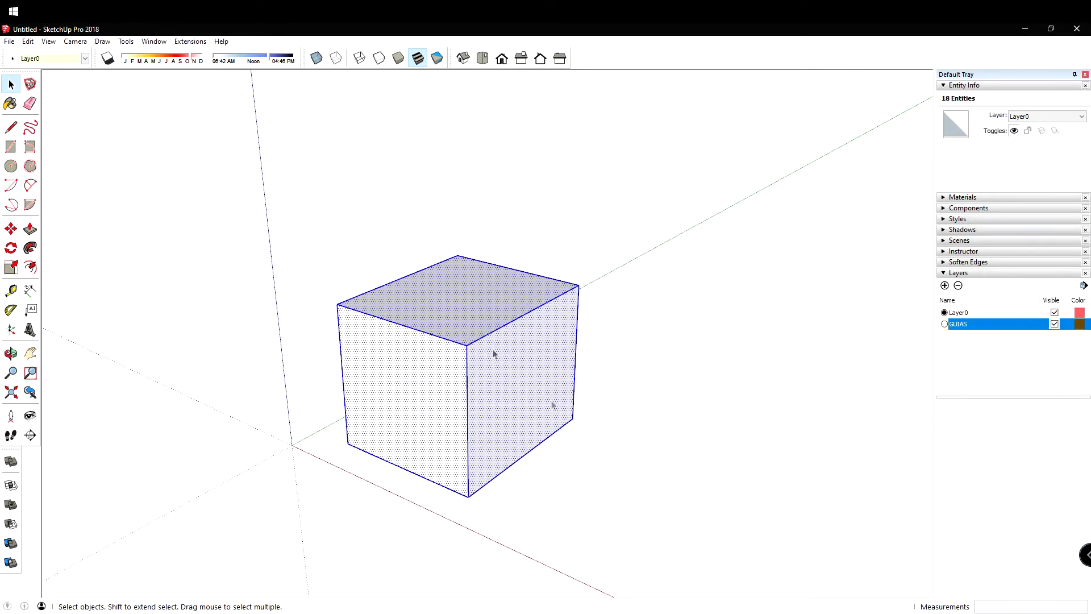
middle_drag(438, 302, 504, 312)
right_click(504, 310)
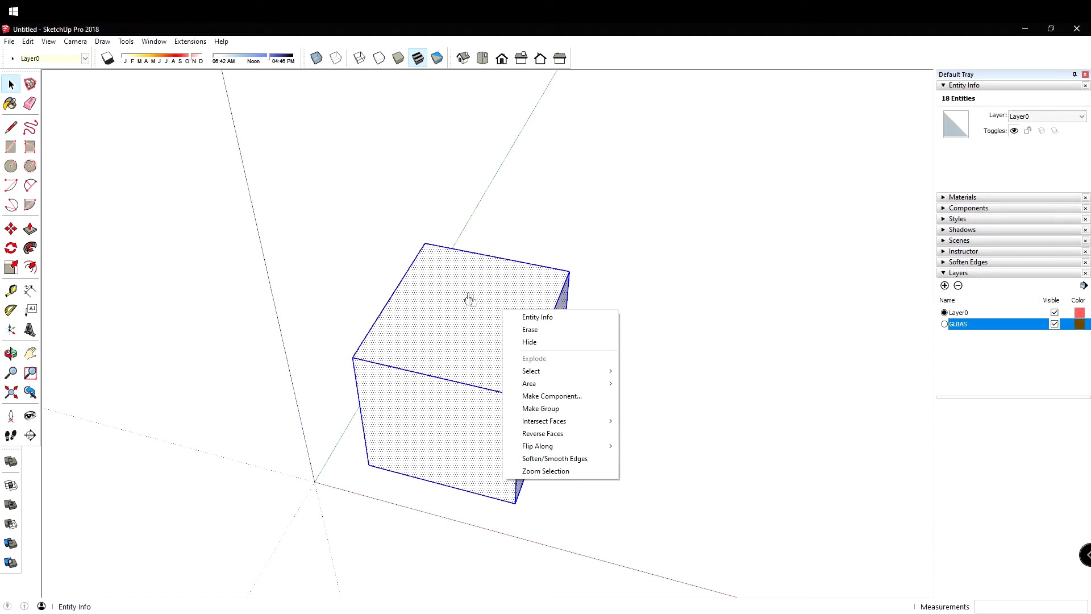
click(555, 410)
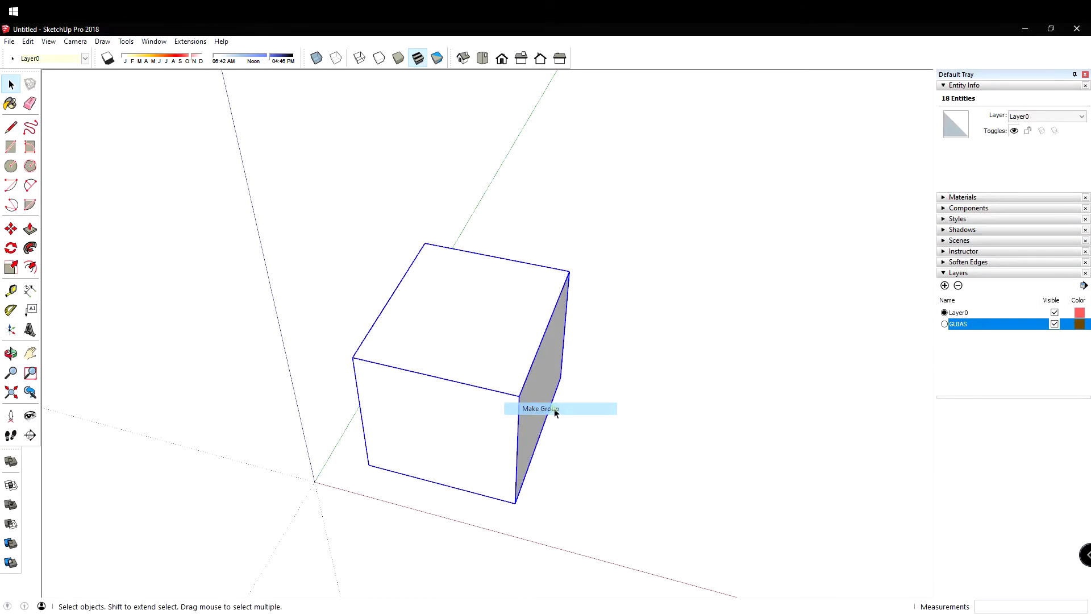
middle_drag(487, 401, 356, 380)
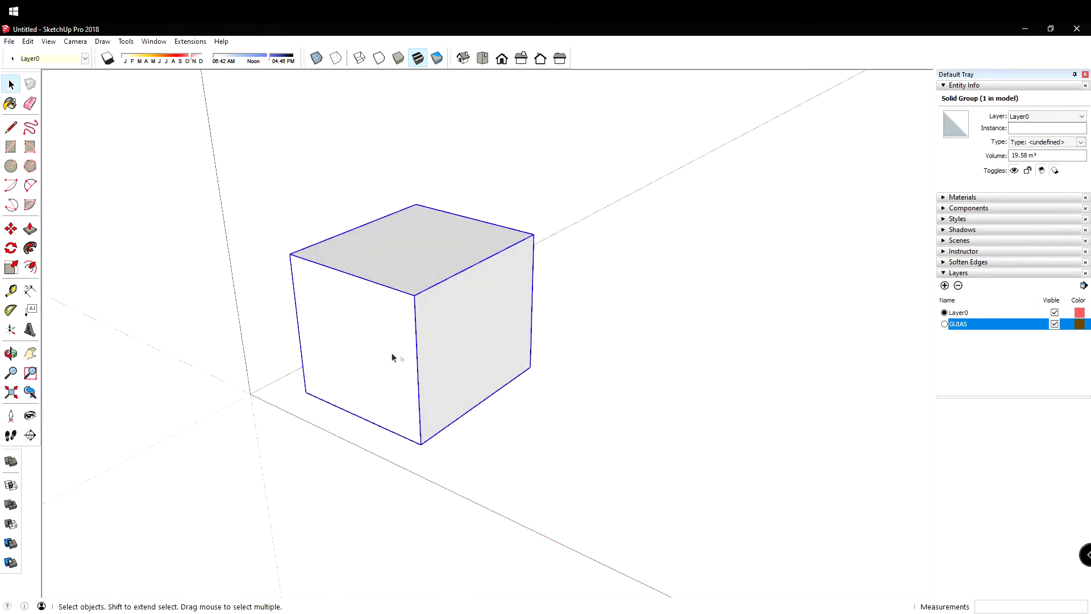
Step: Draw a rectangle about 6.48 m by 3.56 m on the ground beside the grouped box
middle_drag(497, 280, 462, 451)
scroll(462, 452, down, 2)
key(r)
click(504, 300)
click(798, 414)
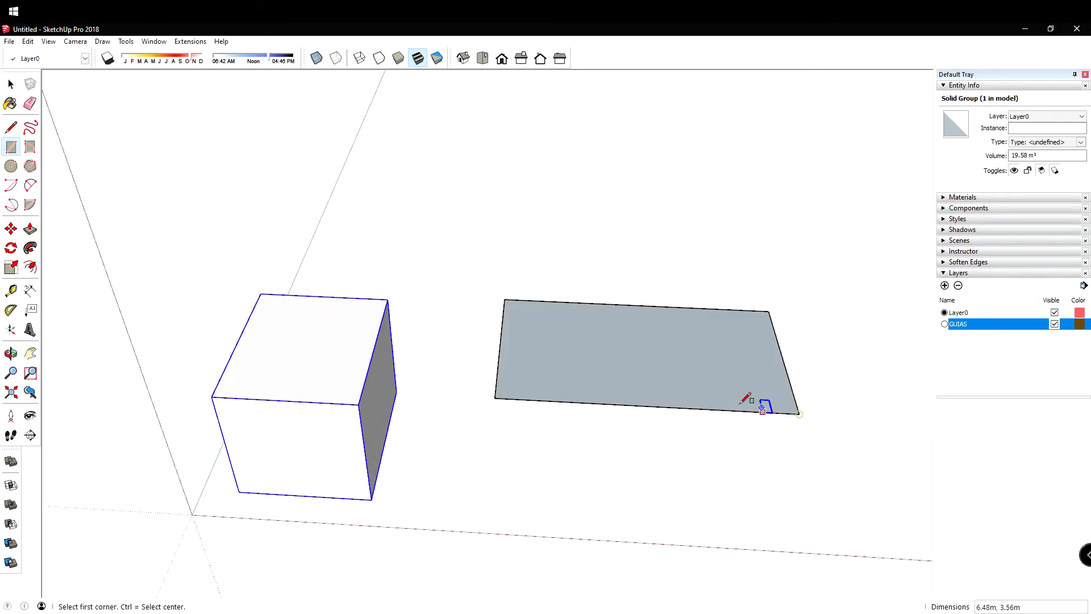
key(space)
Step: Select the rectangle's face with its edges and rotate it freehand on the ground plane so it no longer follows the axes
middle_drag(742, 402, 553, 421)
double_click(553, 418)
key(q)
click(574, 419)
click(652, 425)
click(655, 369)
key(space)
Step: Extrude the rotated rectangle up to the height of the grouped box and select all its connected geometry
middle_drag(526, 435, 542, 479)
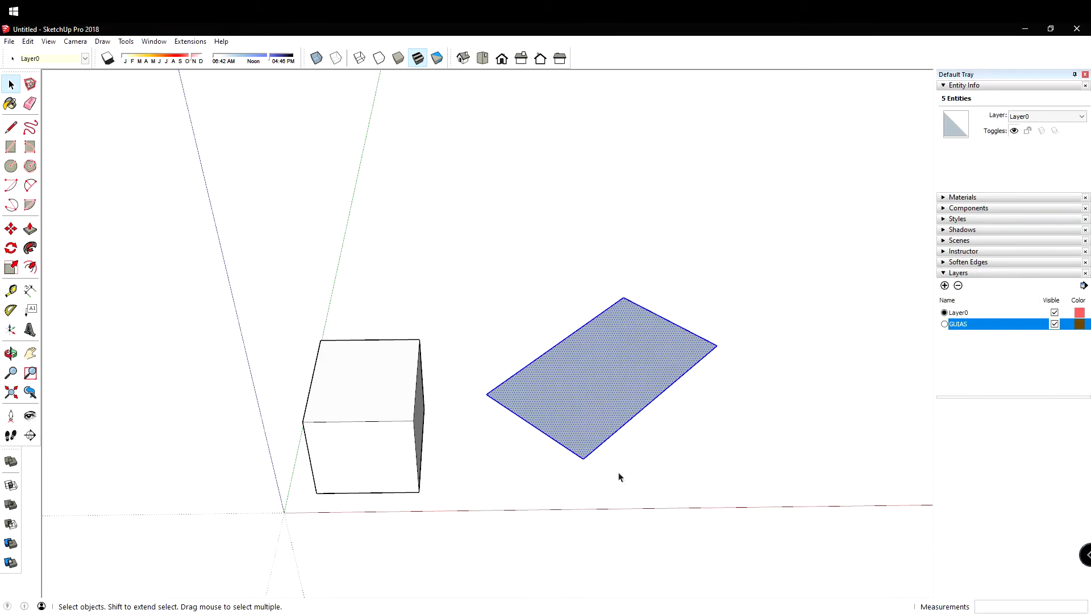
key(p)
click(585, 407)
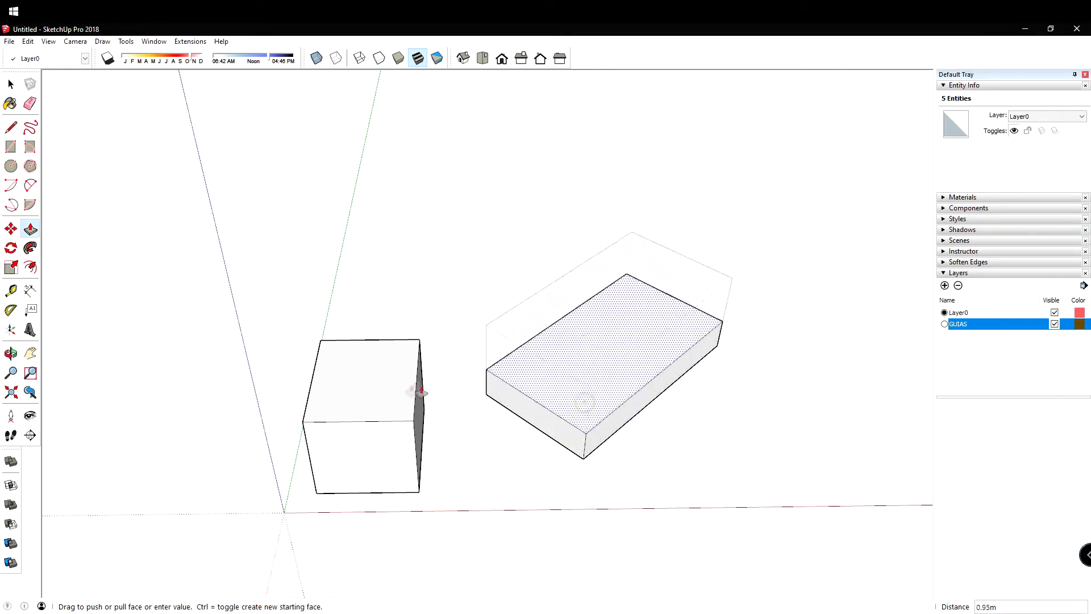
click(407, 390)
key(space)
middle_drag(407, 390, 640, 317)
click(640, 317)
triple_click(577, 324)
Step: Select the grouped box and stretch it lengthwise along the red axis with Scale
click(329, 373)
middle_drag(329, 373, 378, 391)
scroll(473, 388, up, 3)
middle_drag(318, 320, 452, 384)
middle_drag(453, 429, 404, 377)
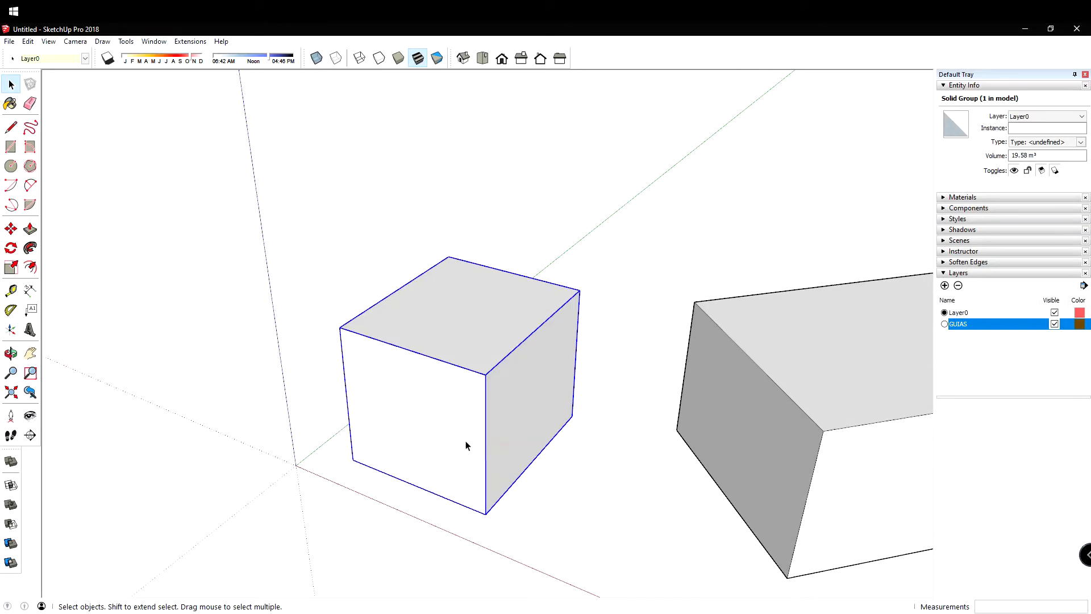
key(s)
middle_drag(394, 345, 494, 321)
middle_drag(461, 385, 449, 423)
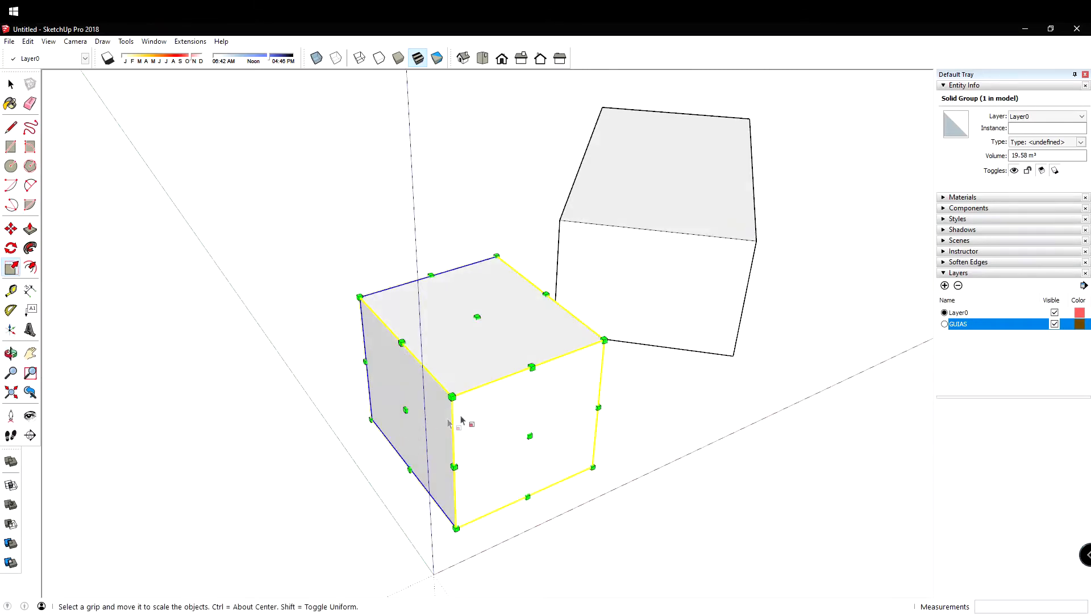
drag(405, 409, 316, 451)
middle_drag(316, 451, 51, 383)
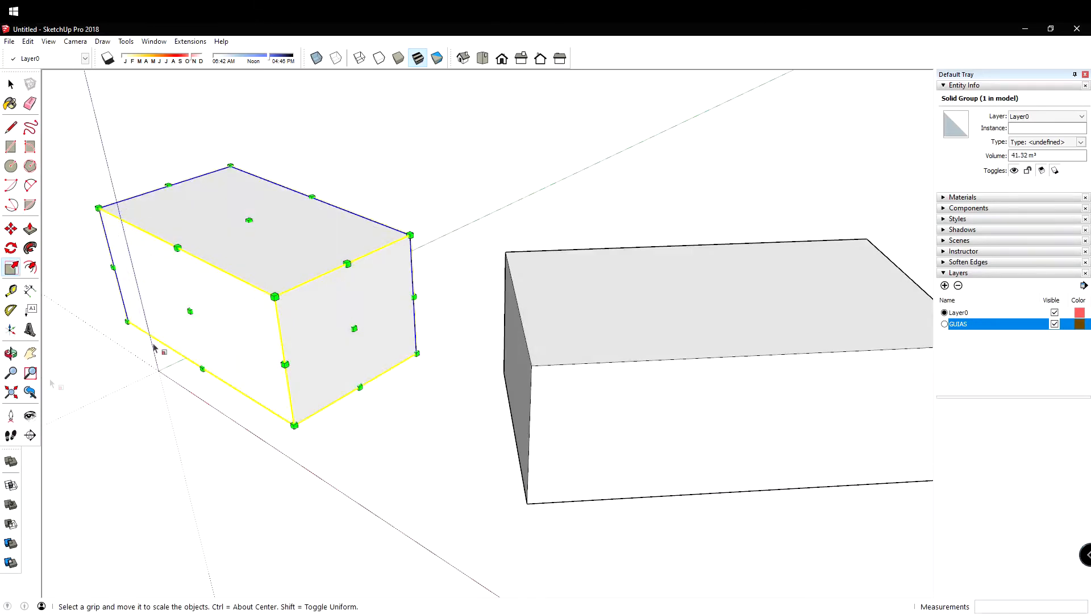
Step: Narrow the grouped box along the green axis with Scale
middle_drag(365, 236, 422, 200)
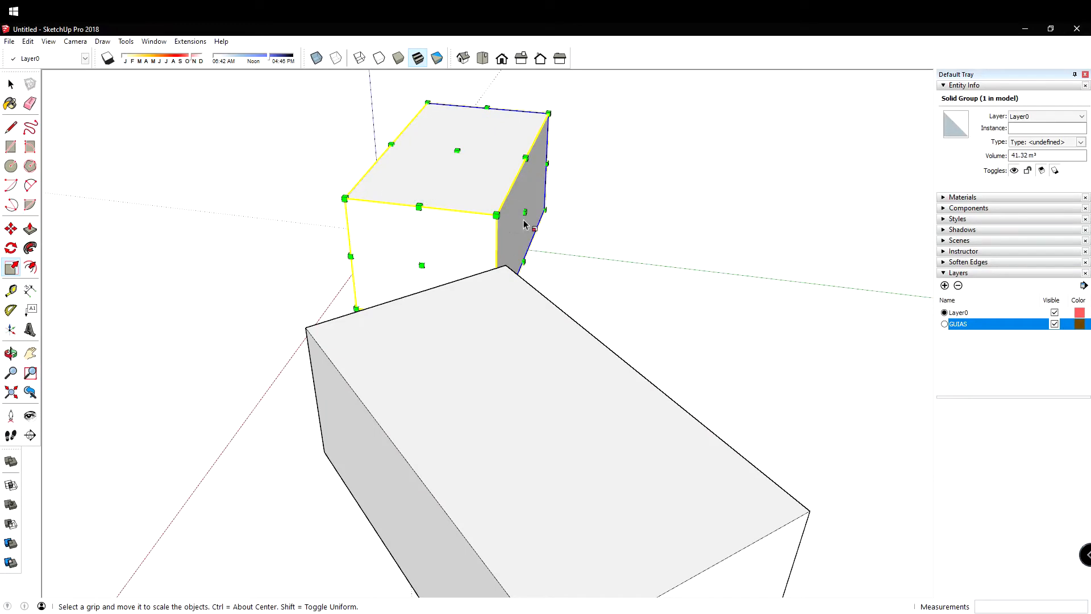
drag(524, 212, 480, 215)
key(space)
Step: Try scaling all the loose geometry of the rotated box from a side grip, and undo the change
middle_drag(480, 215, 773, 244)
middle_drag(512, 239, 631, 258)
triple_click(602, 253)
middle_drag(514, 283, 496, 296)
shift+middle_drag(490, 336, 556, 348)
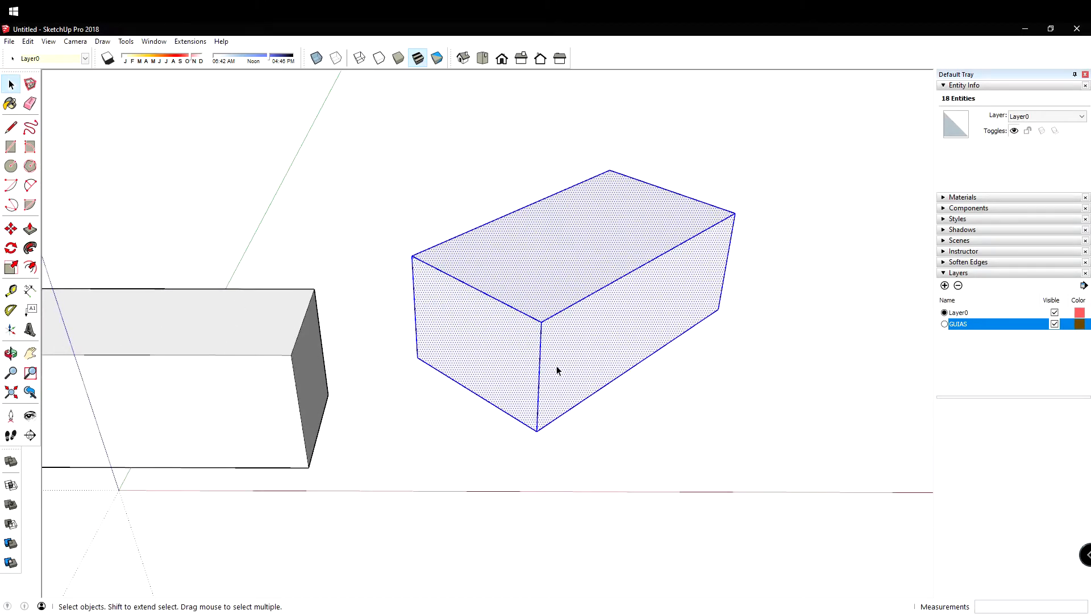
key(s)
middle_drag(548, 431, 534, 335)
middle_drag(734, 345, 593, 365)
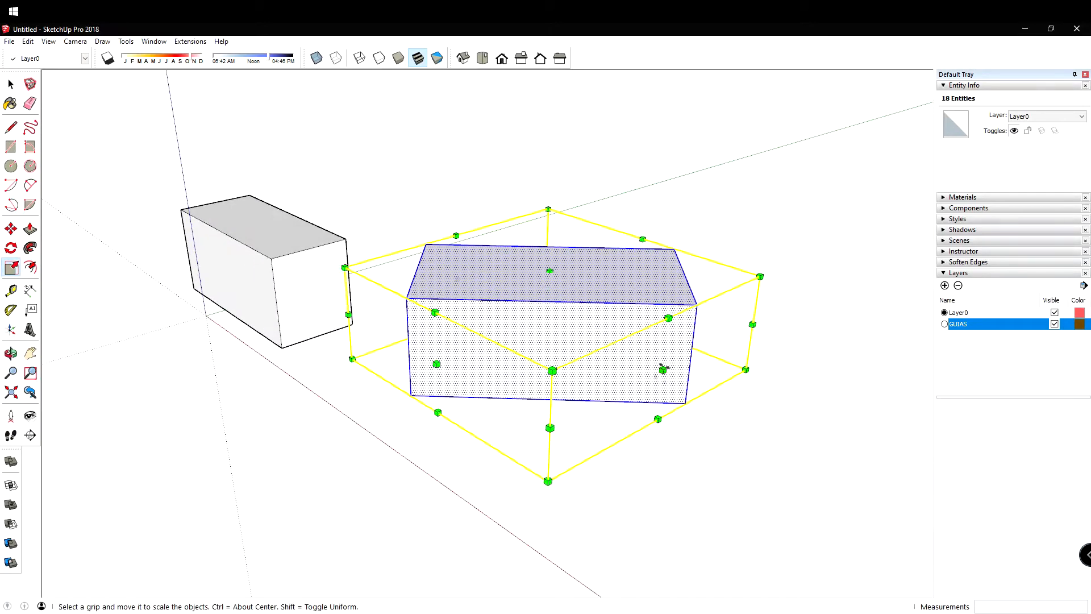
drag(658, 367, 711, 390)
key(ctrl+z)
Step: Compare the Scale grips of the axis-aligned grouped box with those around the rotated loose box
middle_drag(429, 386, 362, 430)
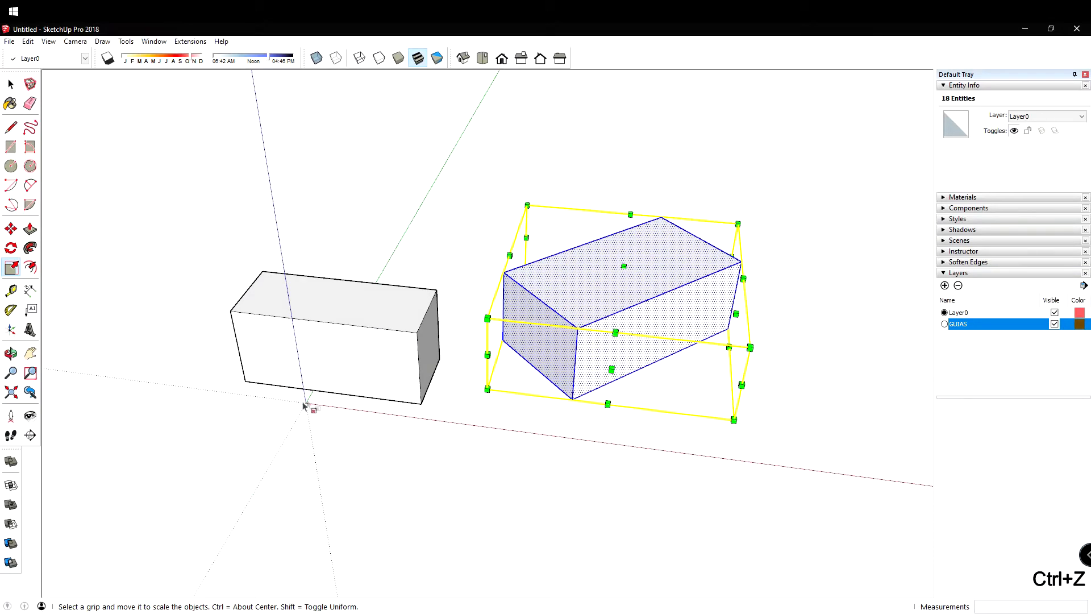
middle_drag(438, 237, 431, 365)
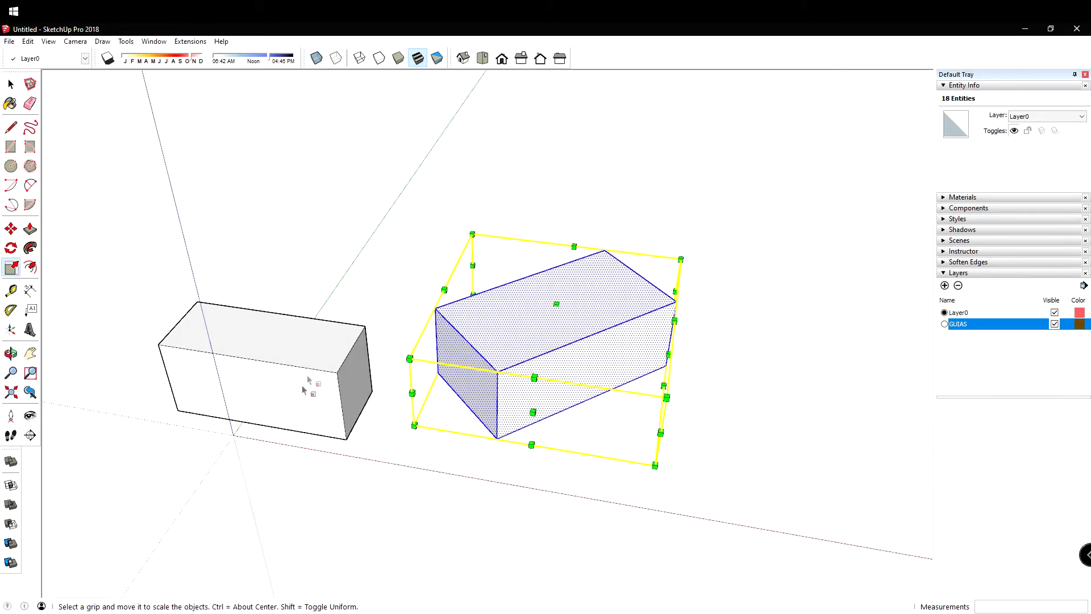
key(space)
click(312, 350)
key(s)
key(space)
click(551, 326)
key(x)
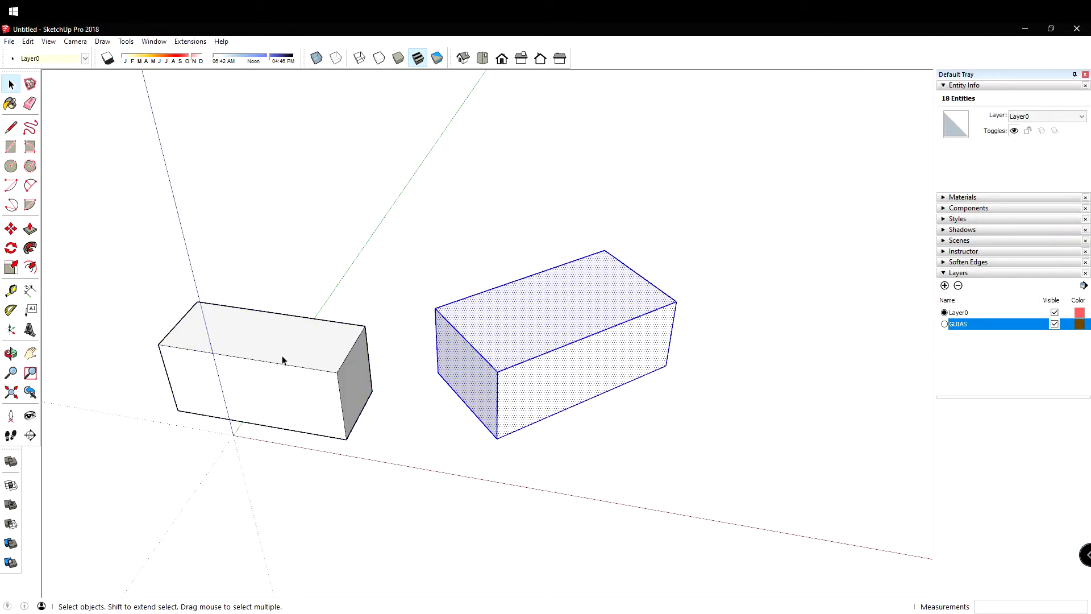
middle_drag(455, 362, 646, 353)
middle_drag(498, 428, 571, 387)
Step: Try scaling the rotated box's loose geometry from two different grips, and undo both changes
key(s)
middle_drag(468, 400, 497, 330)
drag(529, 421, 536, 537)
drag(658, 402, 536, 293)
key(Escape)
scroll(555, 410, down, 2)
middle_drag(555, 411, 537, 408)
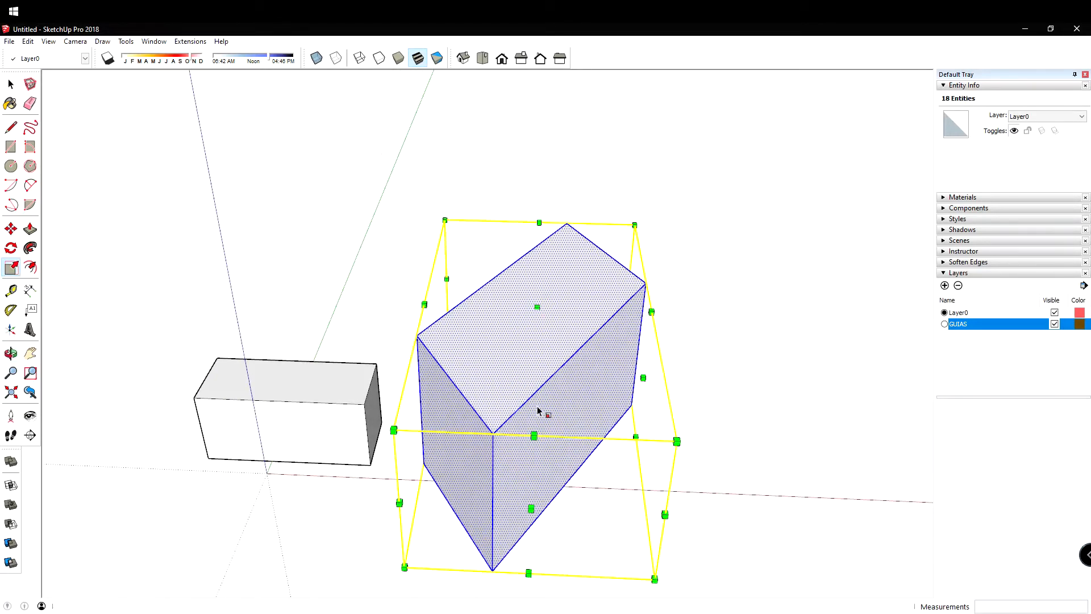
key(ctrl+z)
key(ctrl+z)
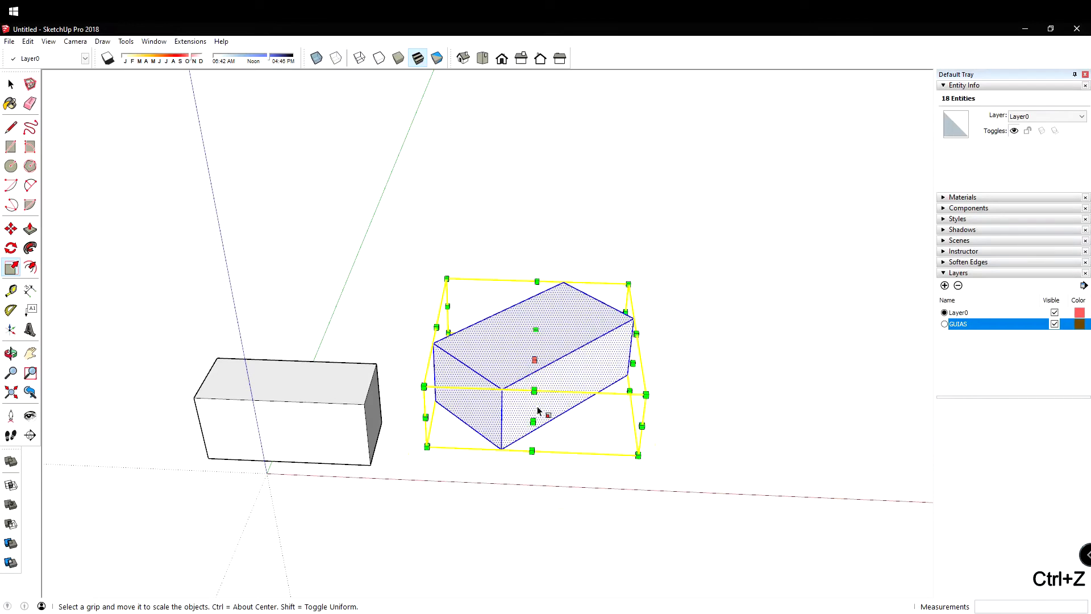
Step: Make a group from all the selected geometry of the rotated box
middle_drag(518, 500, 564, 477)
key(space)
middle_drag(523, 381, 540, 360)
right_click(544, 339)
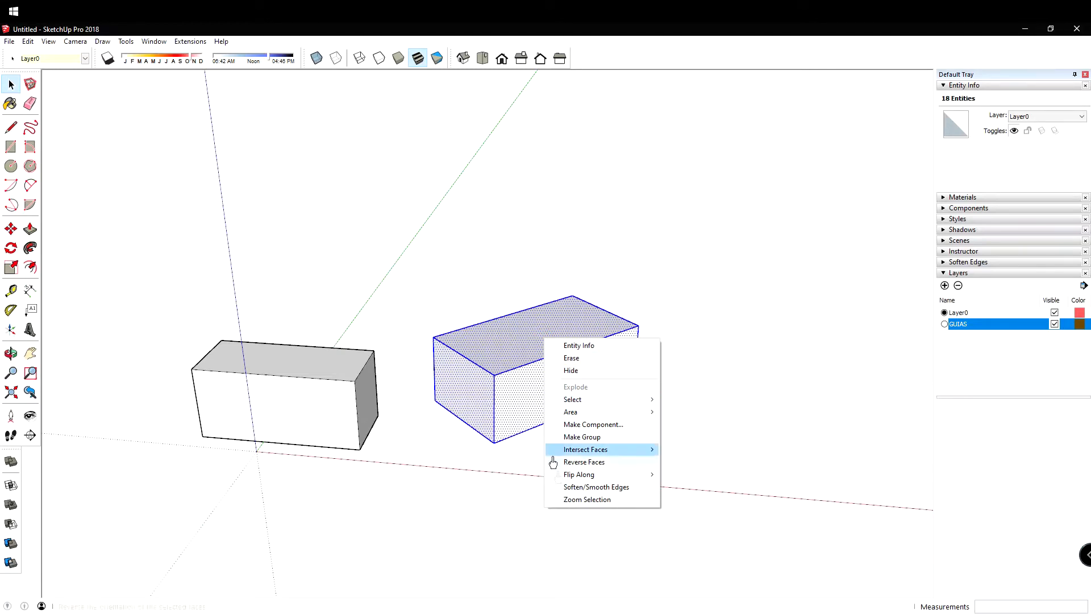
click(582, 437)
Step: Open the rotated box's group for editing
middle_drag(582, 438, 487, 463)
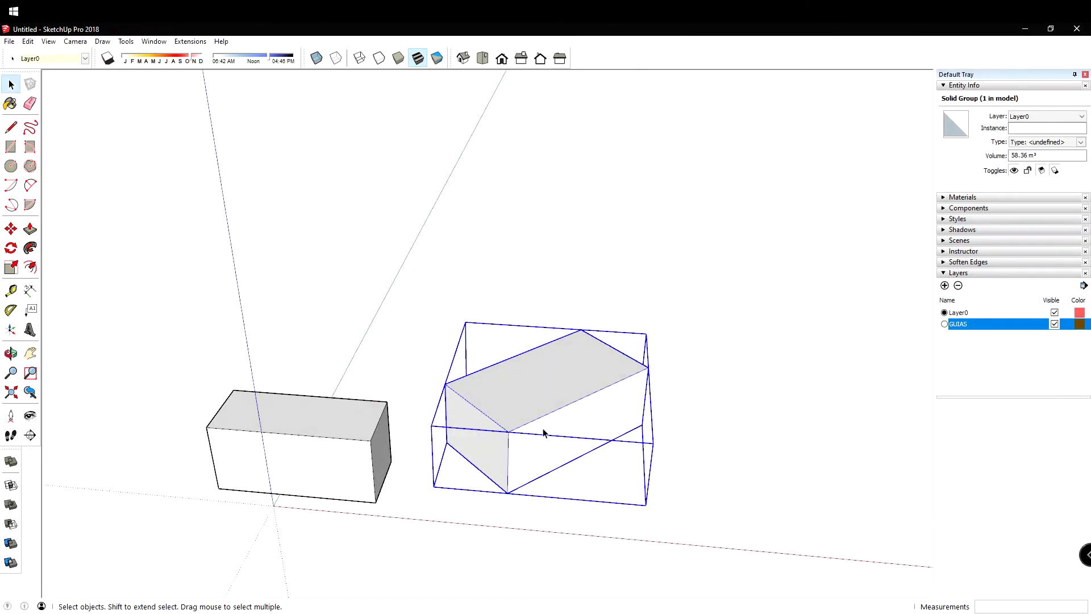
double_click(592, 414)
middle_drag(591, 414, 507, 424)
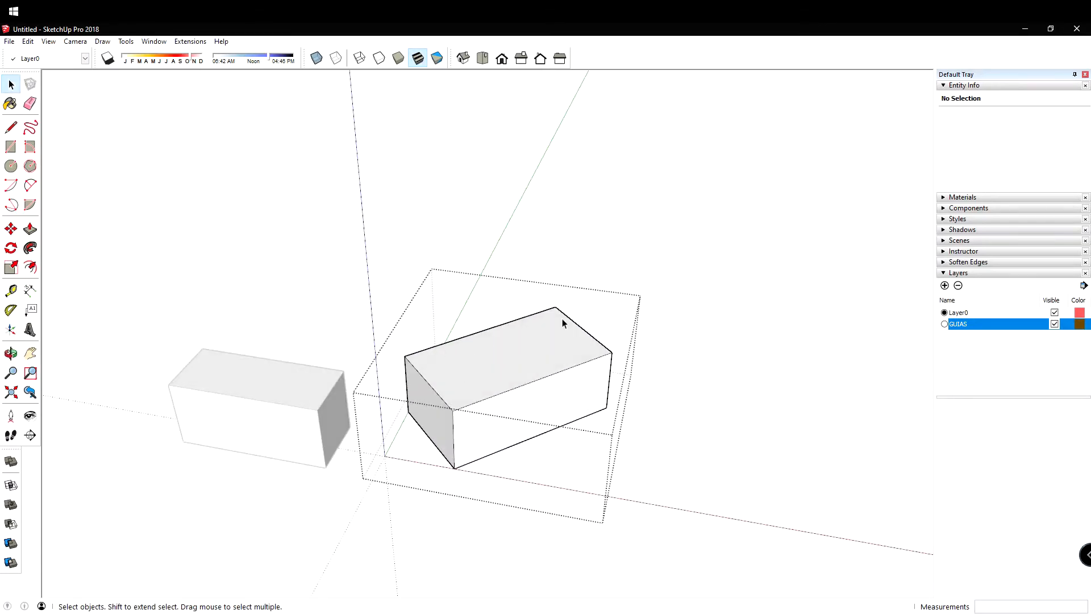
middle_drag(449, 389, 471, 424)
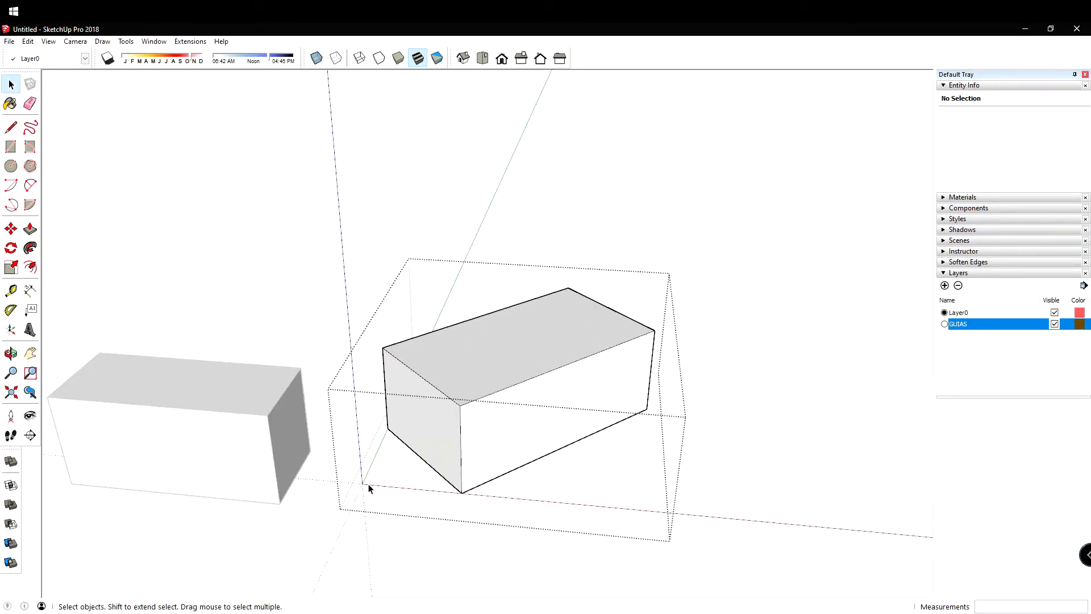
click(340, 440)
scroll(272, 477, down, 3)
double_click(390, 455)
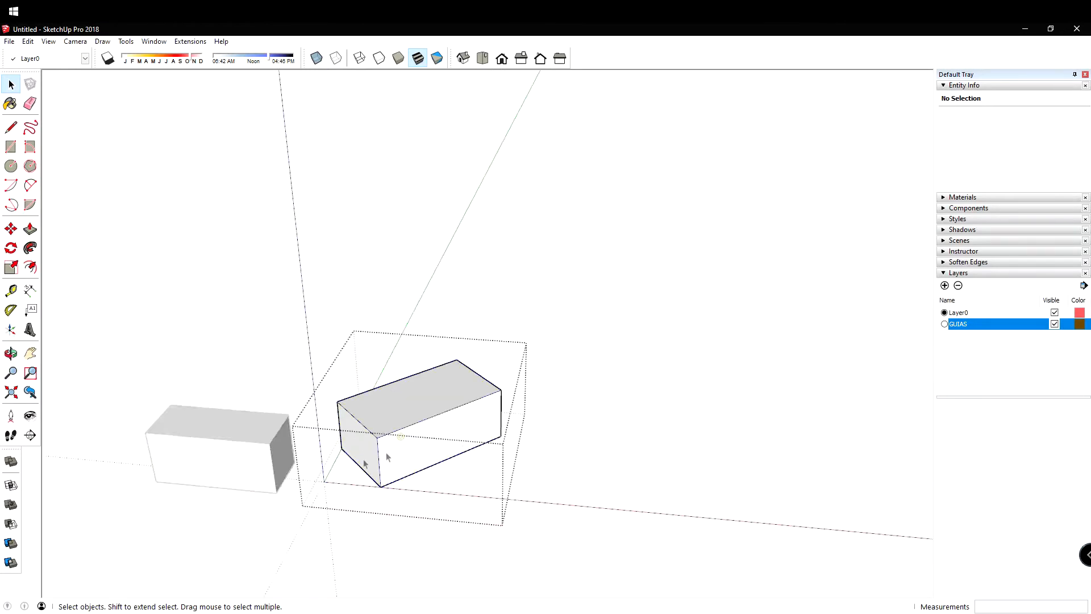
scroll(317, 481, up, 3)
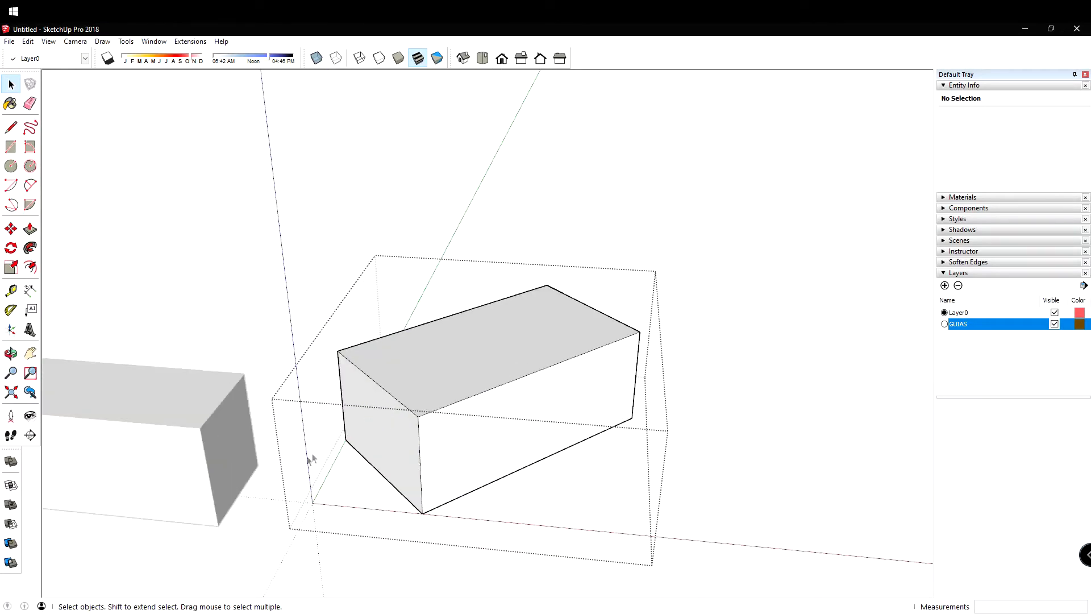
Step: Select all the geometry inside the open group and check how its Scale grips line up with the box
click(453, 419)
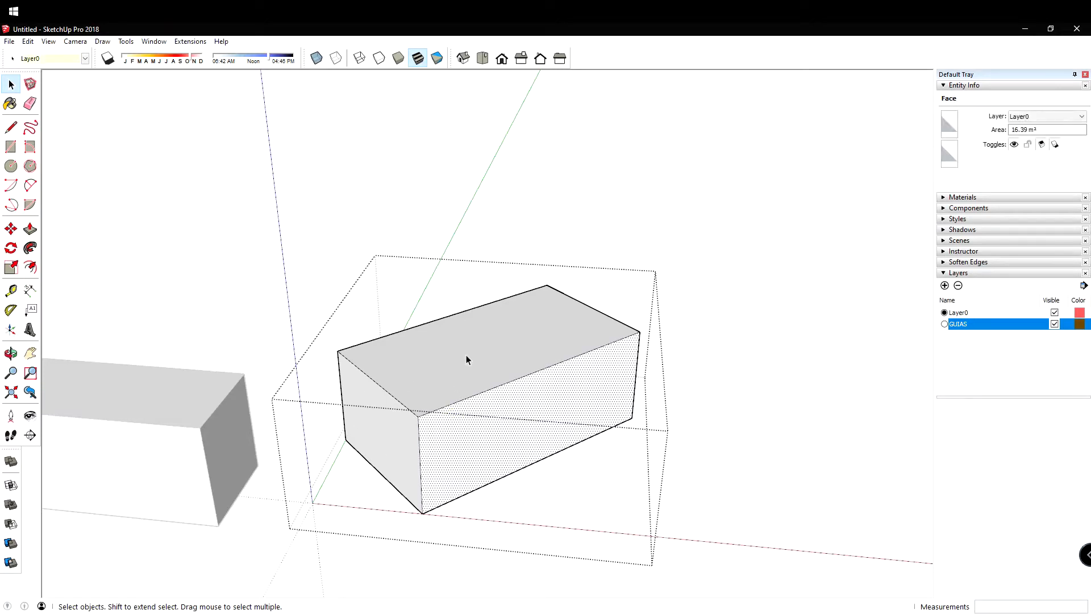
shift+middle_drag(491, 404, 495, 391)
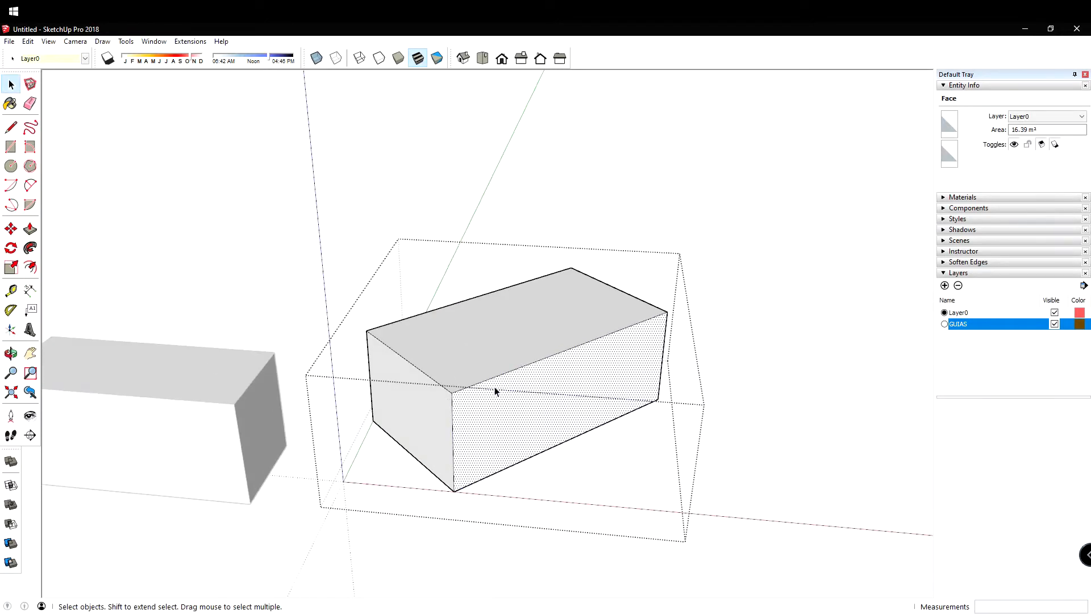
triple_click(496, 391)
key(s)
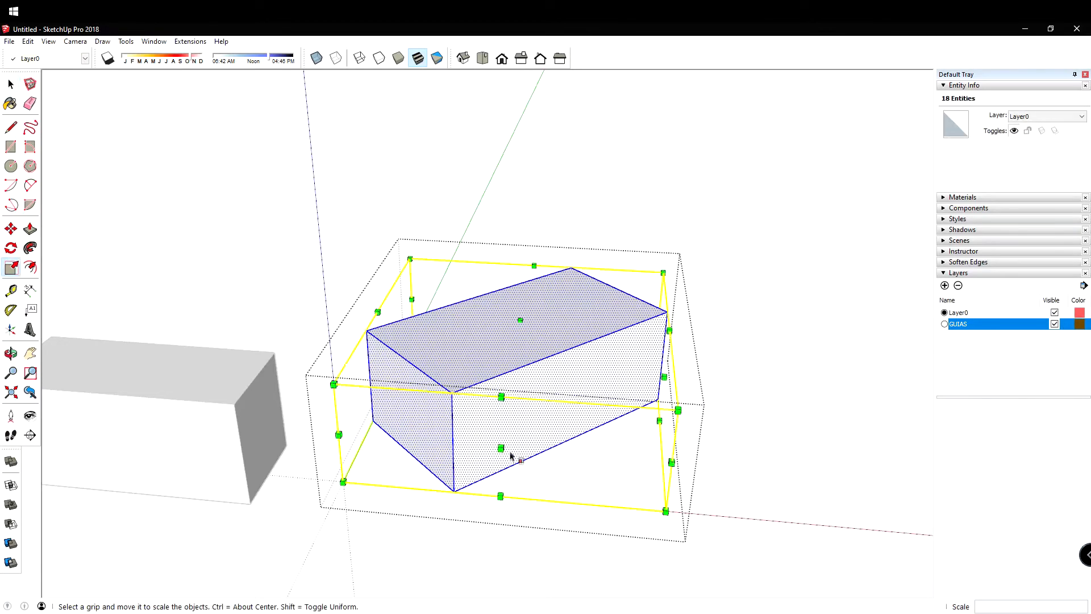
key(Escape)
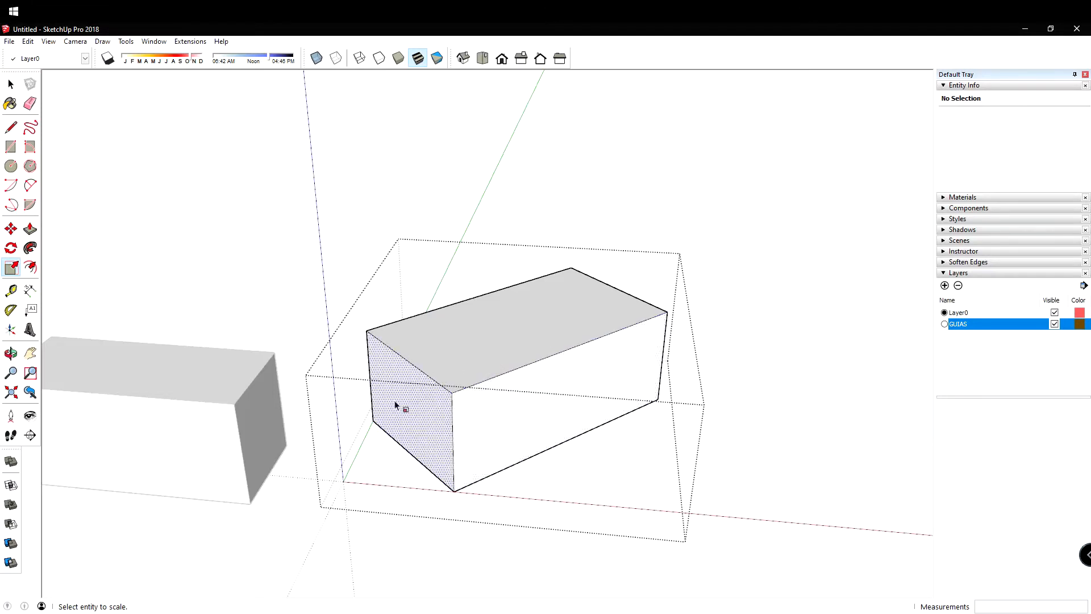
Step: Place the group's axes origin at its front bottom corner, with red along the long bottom edge and green along the short one
click(10, 332)
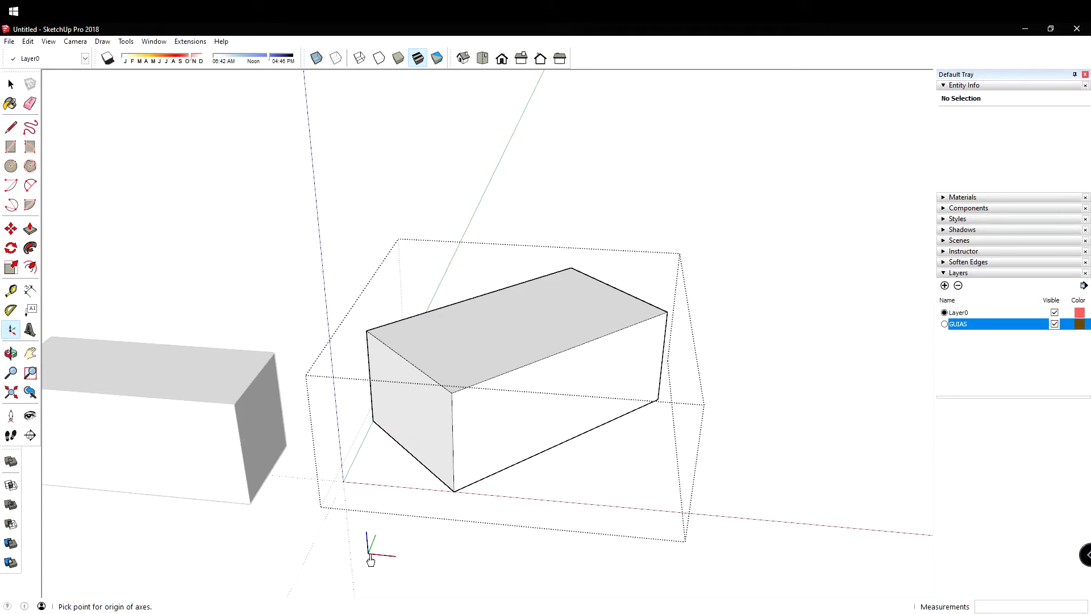
click(455, 492)
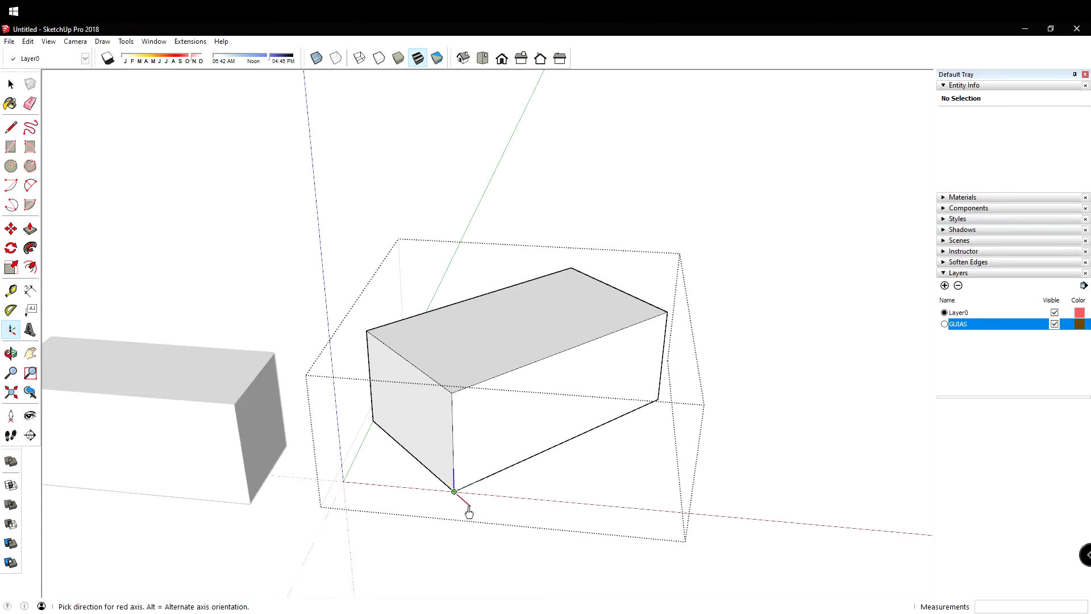
click(658, 400)
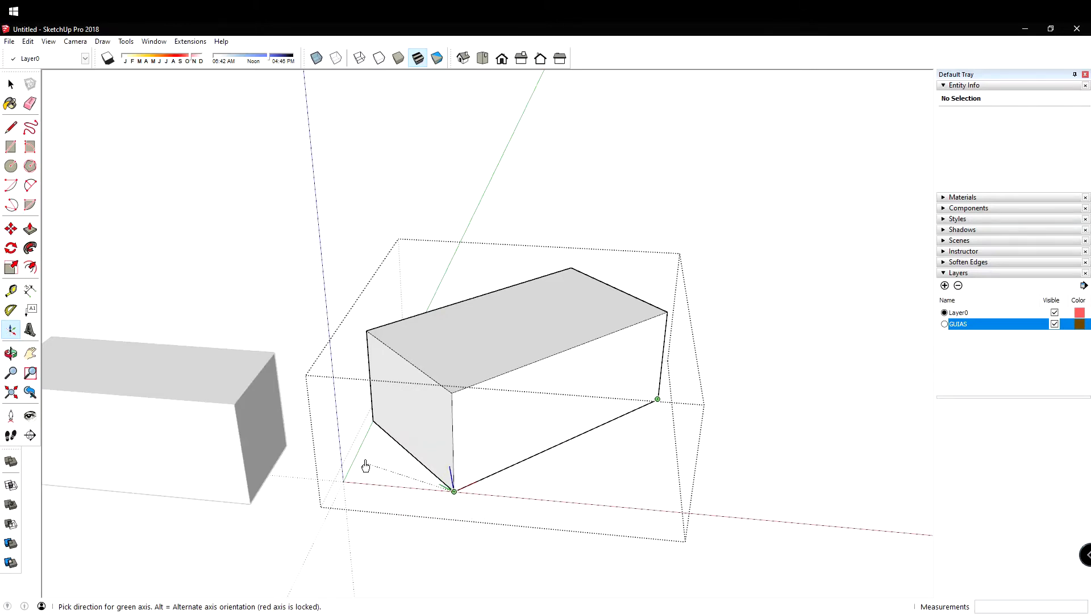
click(373, 421)
key(s)
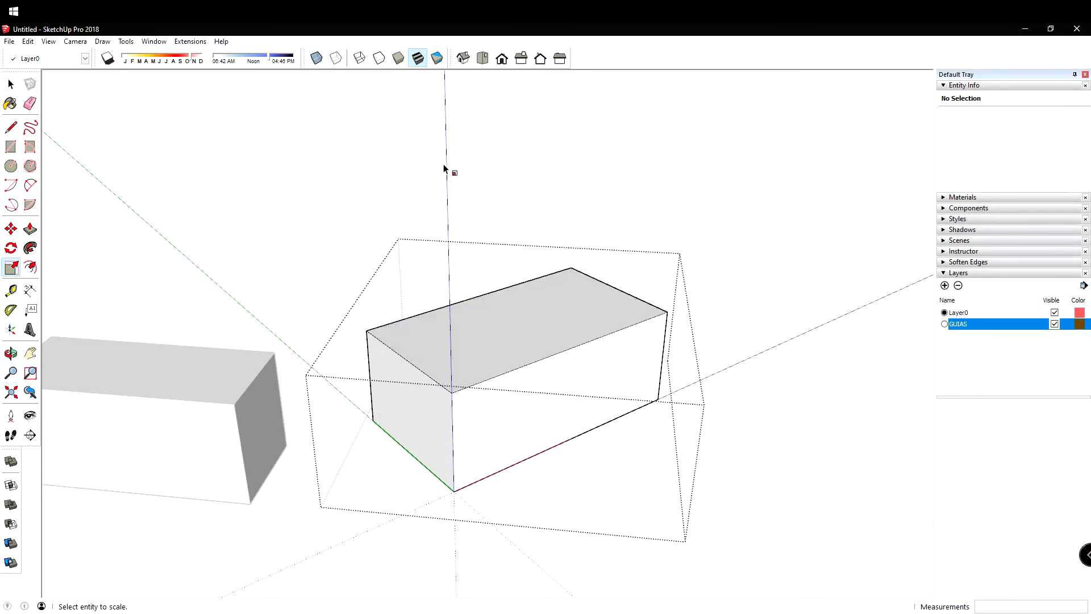
key(space)
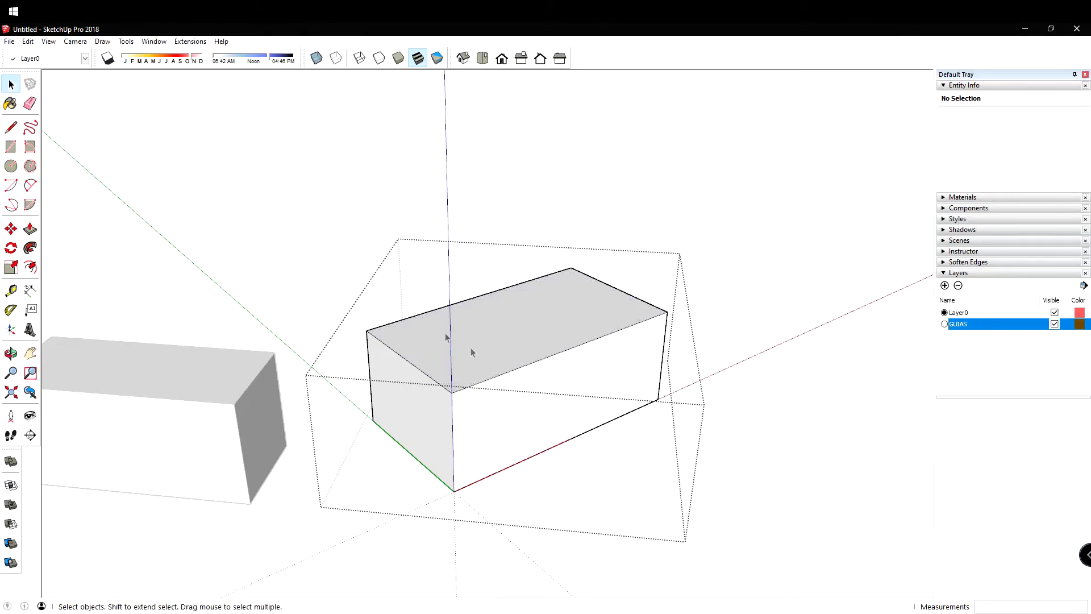
Step: Scale all the group's geometry along its own axes, trying a 0.60 red scale and widening it along green, and close the group
triple_click(550, 329)
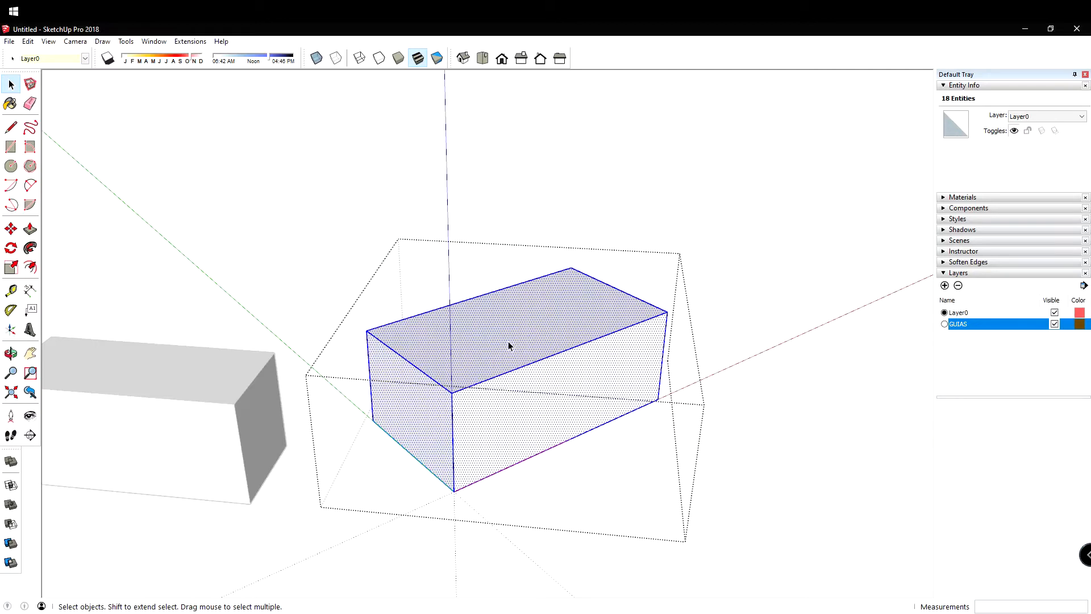
key(s)
drag(408, 409, 483, 401)
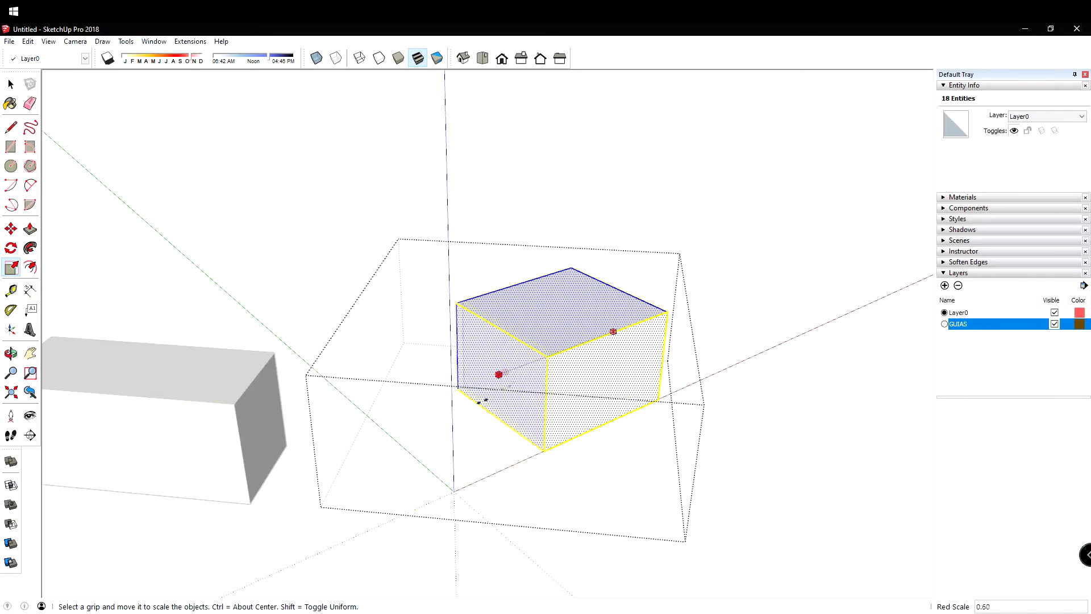
key(Escape)
drag(576, 404, 557, 457)
key(space)
key(Escape)
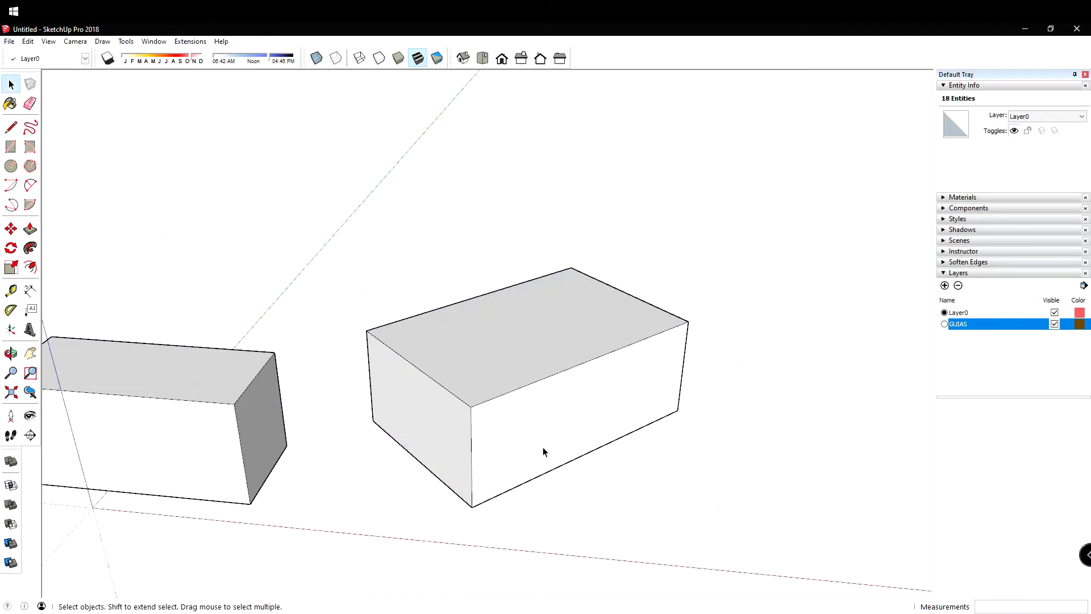
Step: Select the rotated box's group, then open and close it to compare its realigned axes with the model axes
click(512, 423)
scroll(510, 422, down, 3)
middle_drag(511, 422, 480, 435)
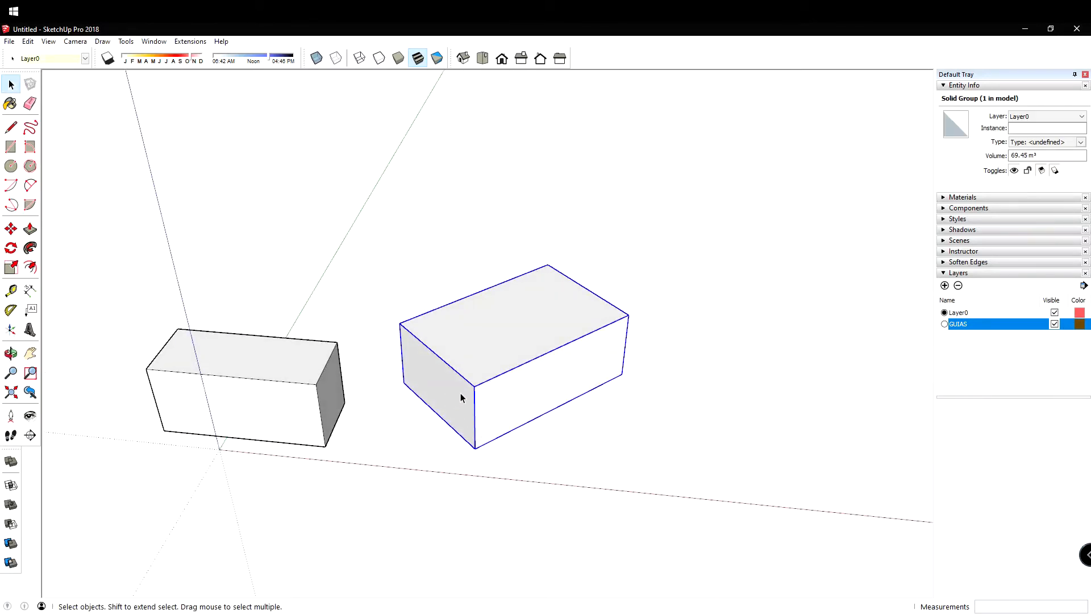
double_click(494, 364)
middle_drag(504, 370, 500, 448)
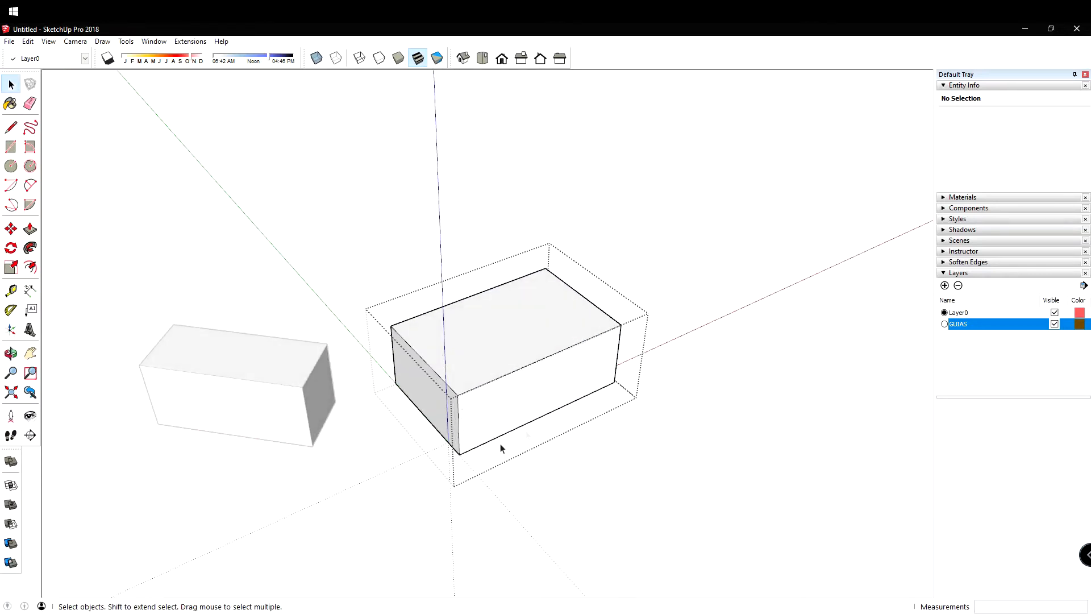
key(Escape)
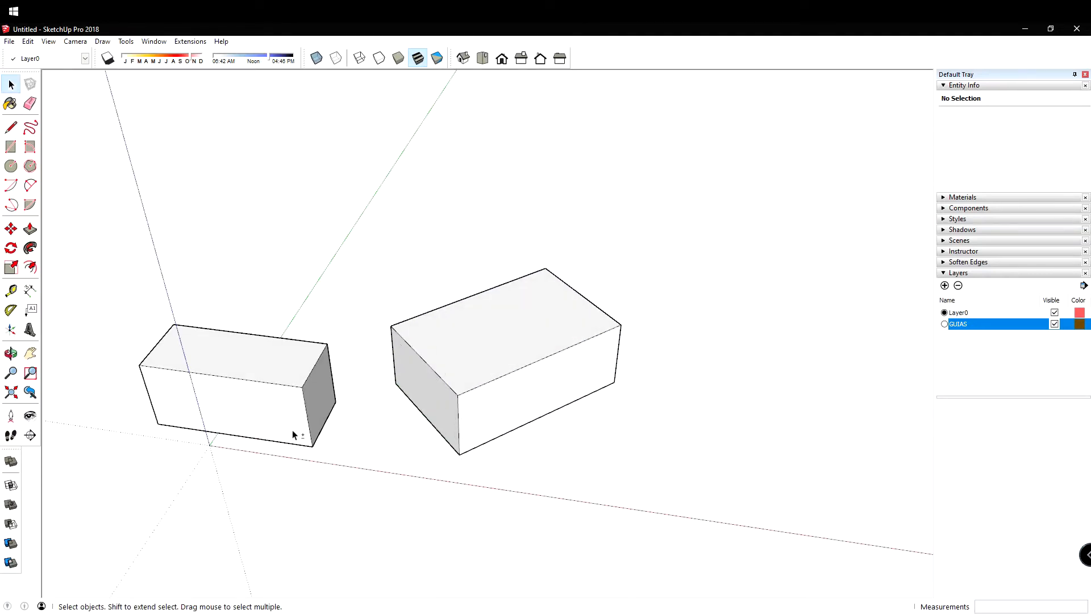
Step: Place the model axes origin at the larger box's front bottom corner, with red along the long bottom edge and green along the short one
middle_drag(293, 432, 254, 431)
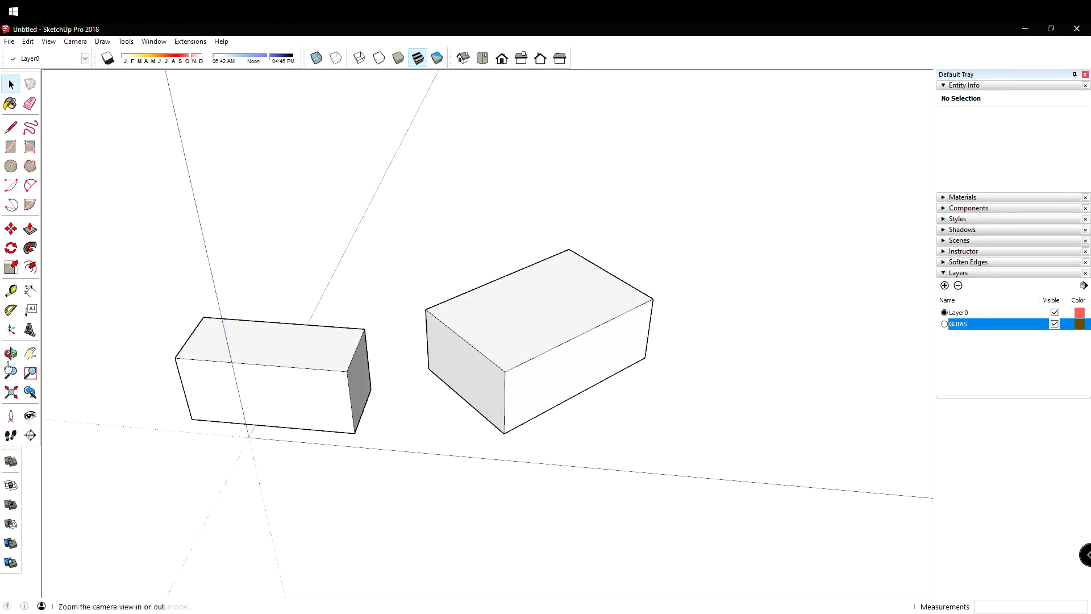
click(11, 330)
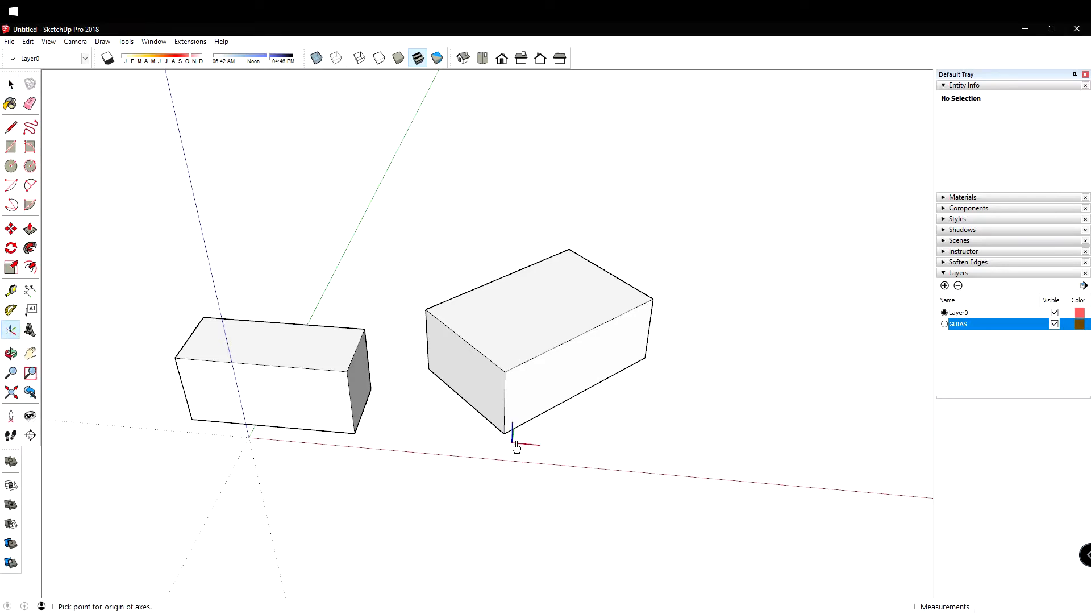
click(504, 434)
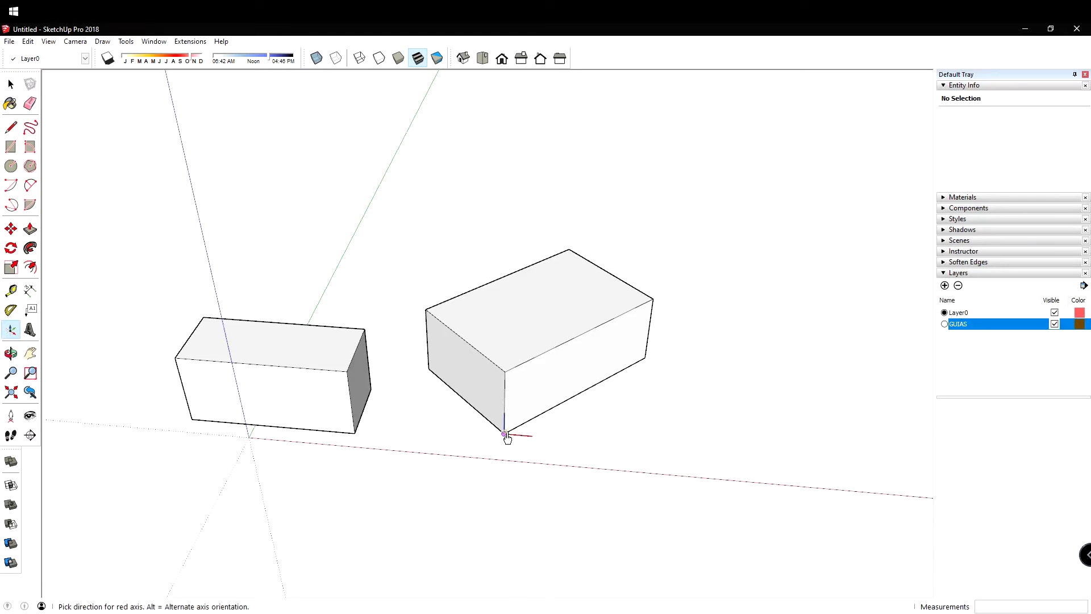
click(645, 357)
click(430, 372)
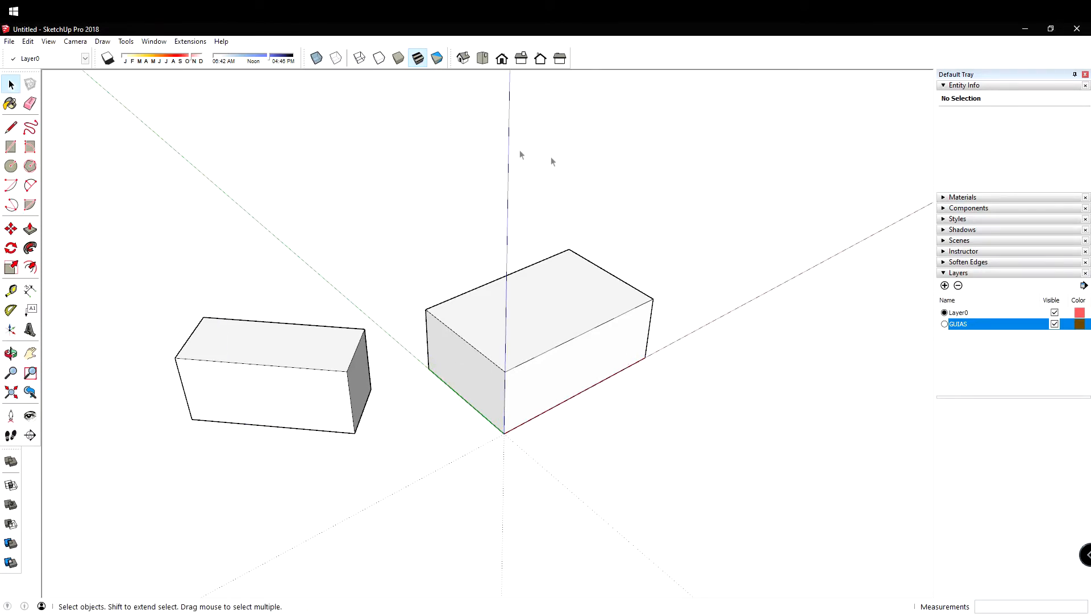
middle_drag(528, 288, 485, 294)
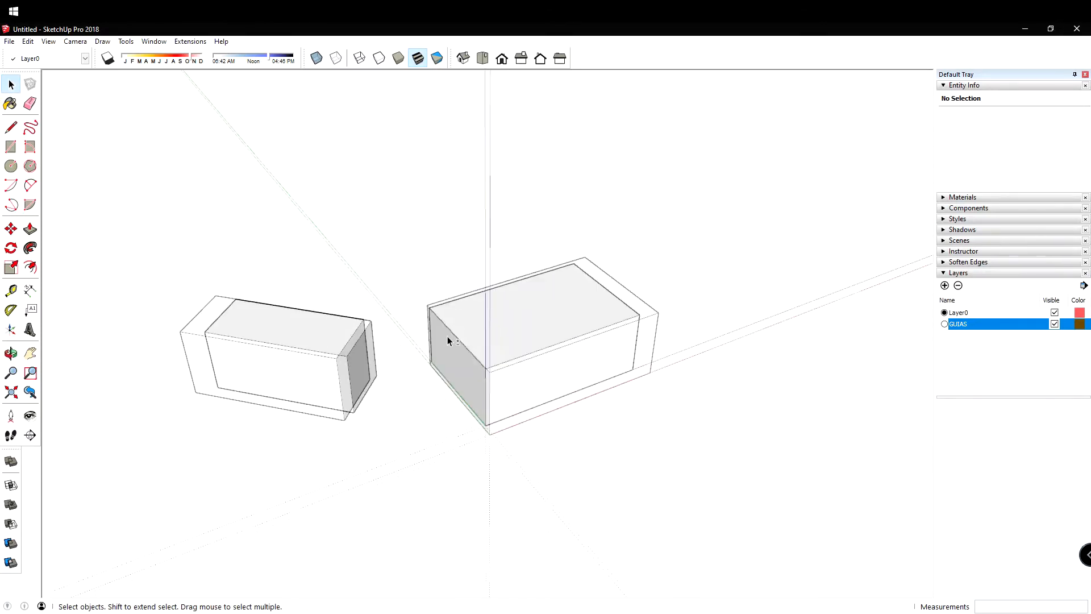
Step: Select the smaller box's group and check how its Scale grips line up with the box
middle_drag(447, 340, 272, 370)
click(266, 357)
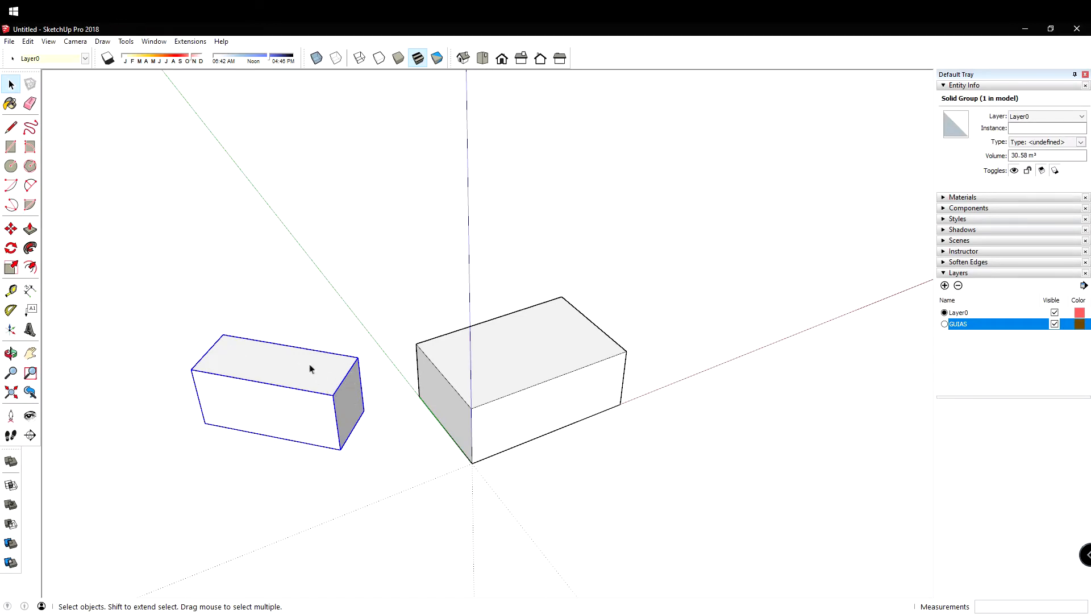
scroll(308, 394, up, 2)
key(s)
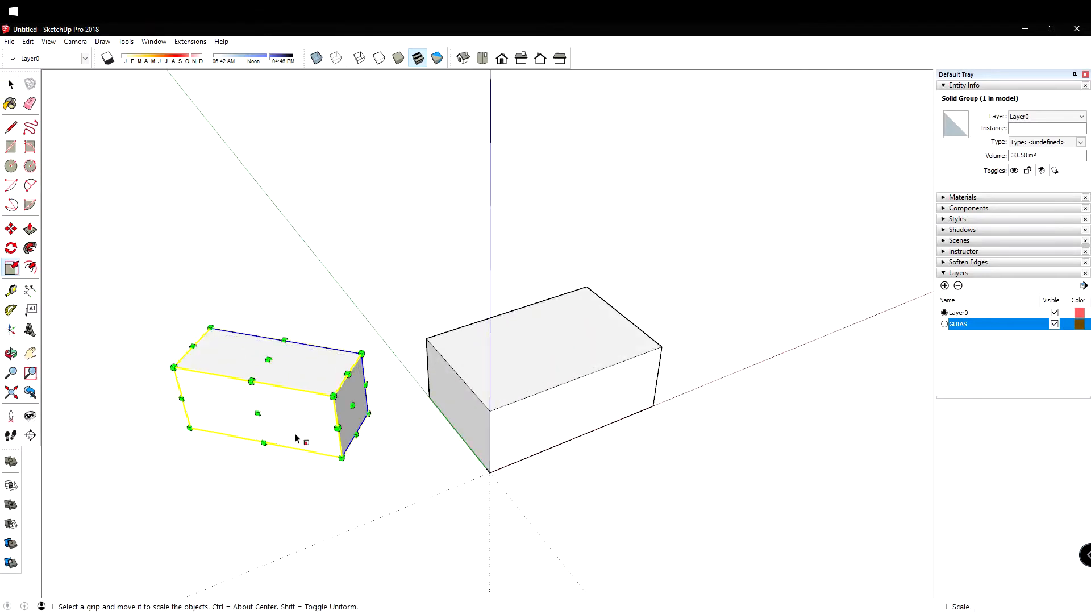
key(space)
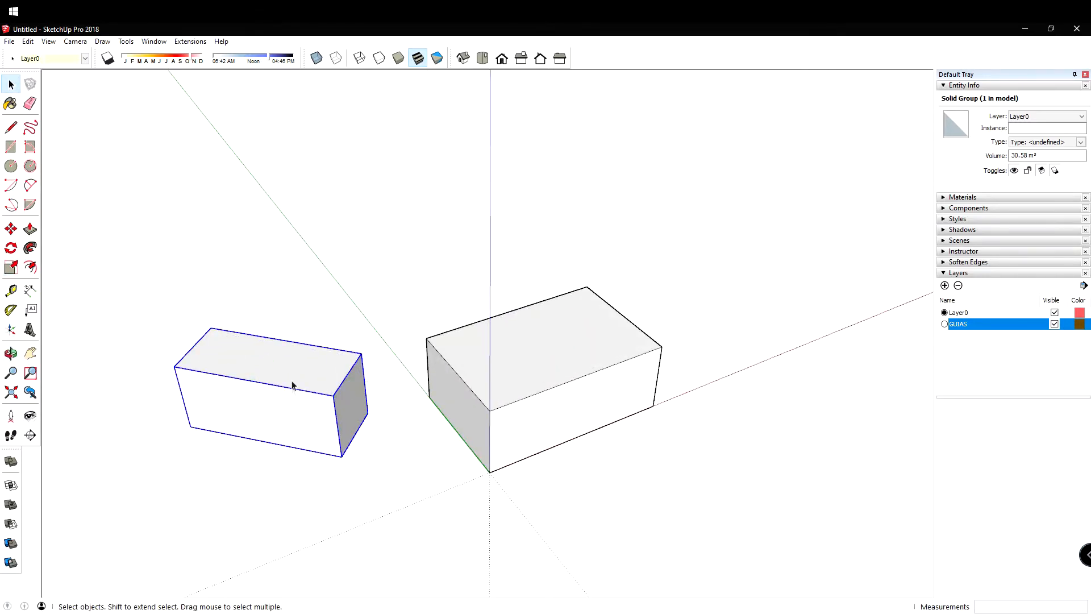
Step: Explode the smaller box's group into loose geometry
right_click(296, 357)
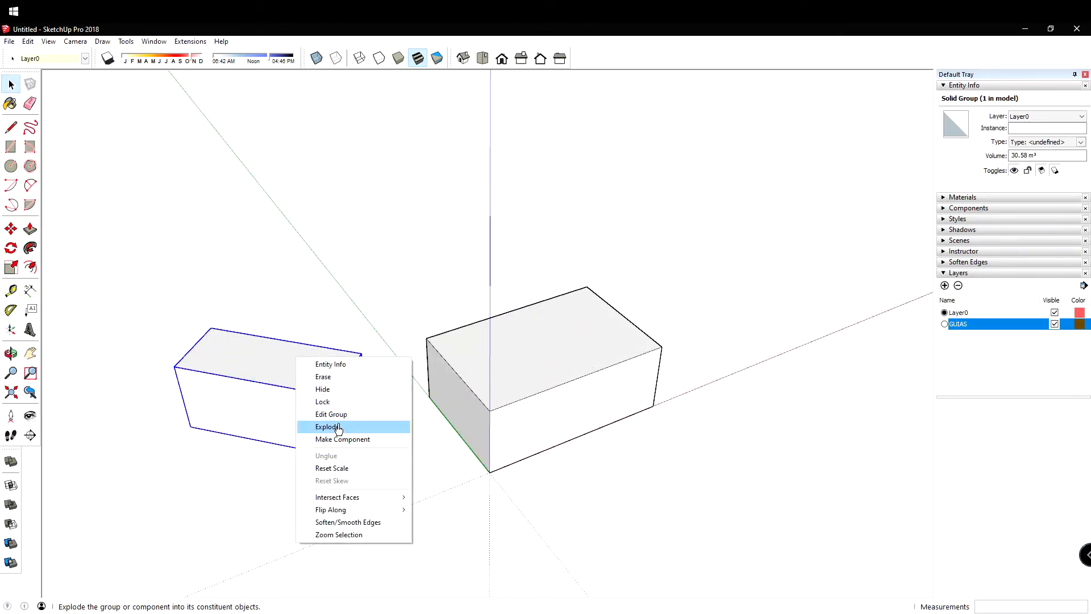
click(244, 465)
click(321, 367)
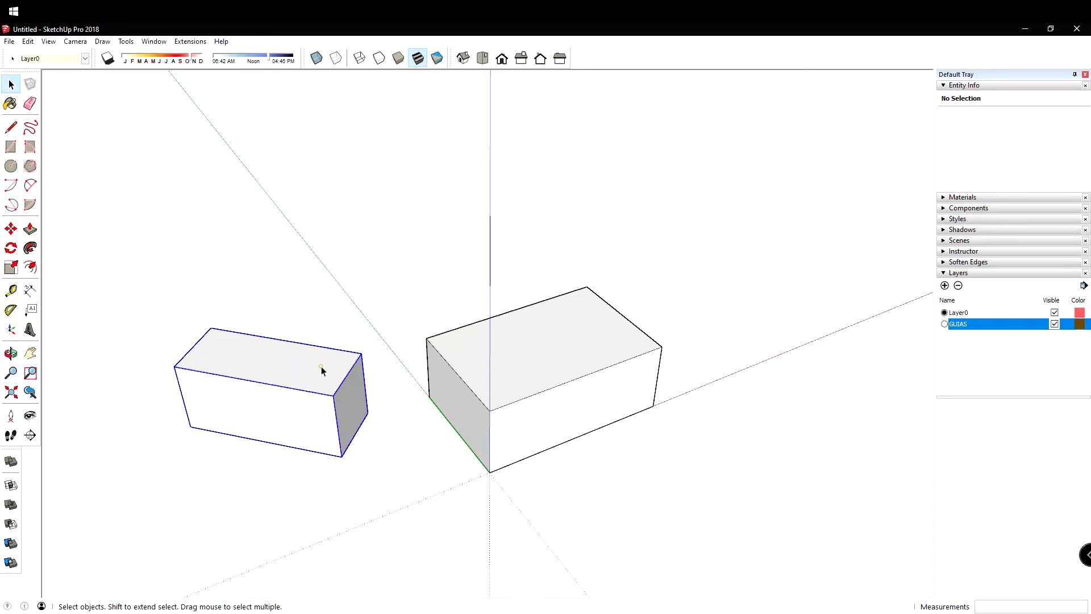
right_click(308, 369)
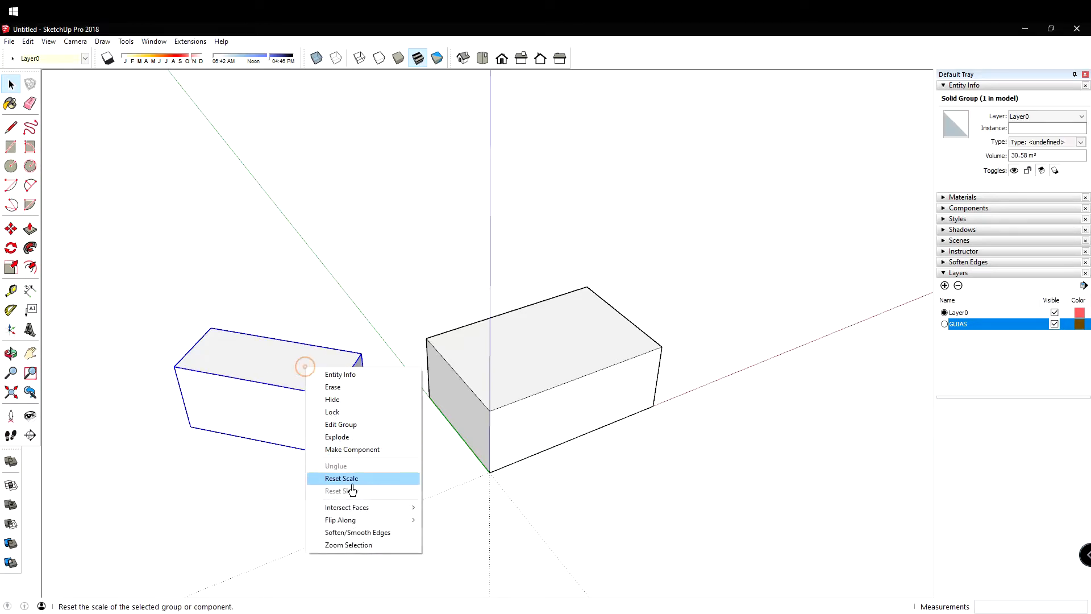
click(330, 437)
key(ctrl+t)
key(s)
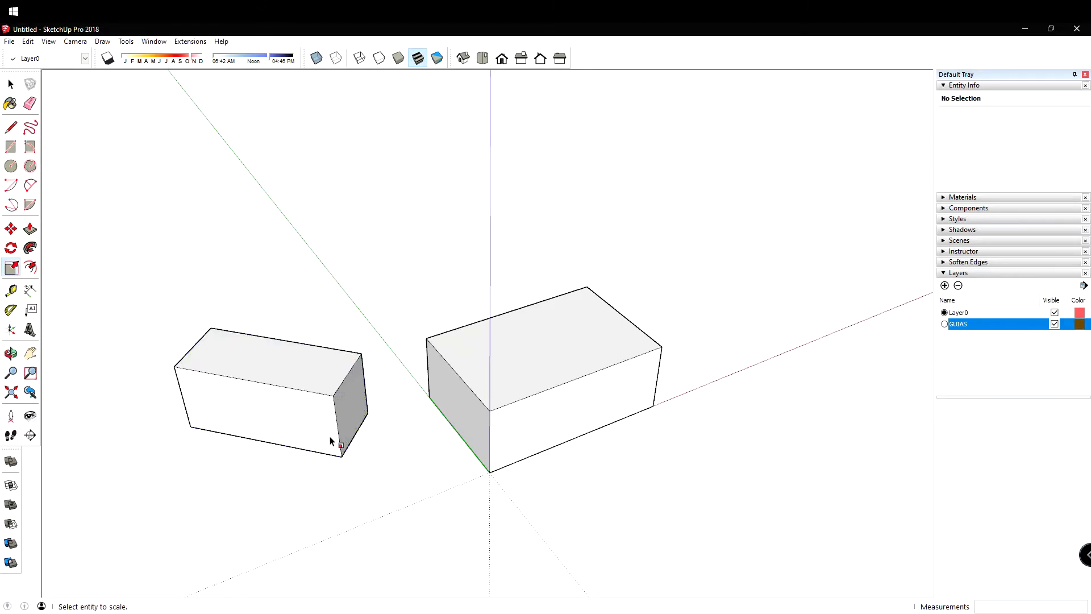
key(space)
Step: Select all the smaller box's loose geometry and examine its Scale grips against the realigned model axes
triple_click(322, 421)
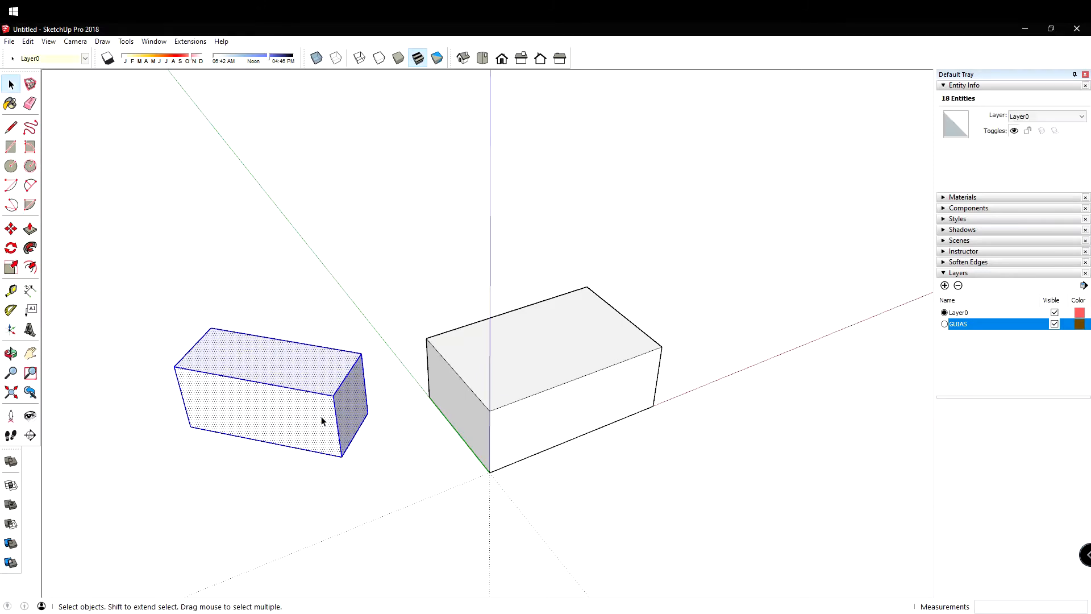
key(s)
middle_drag(385, 487, 295, 388)
middle_drag(415, 462, 536, 438)
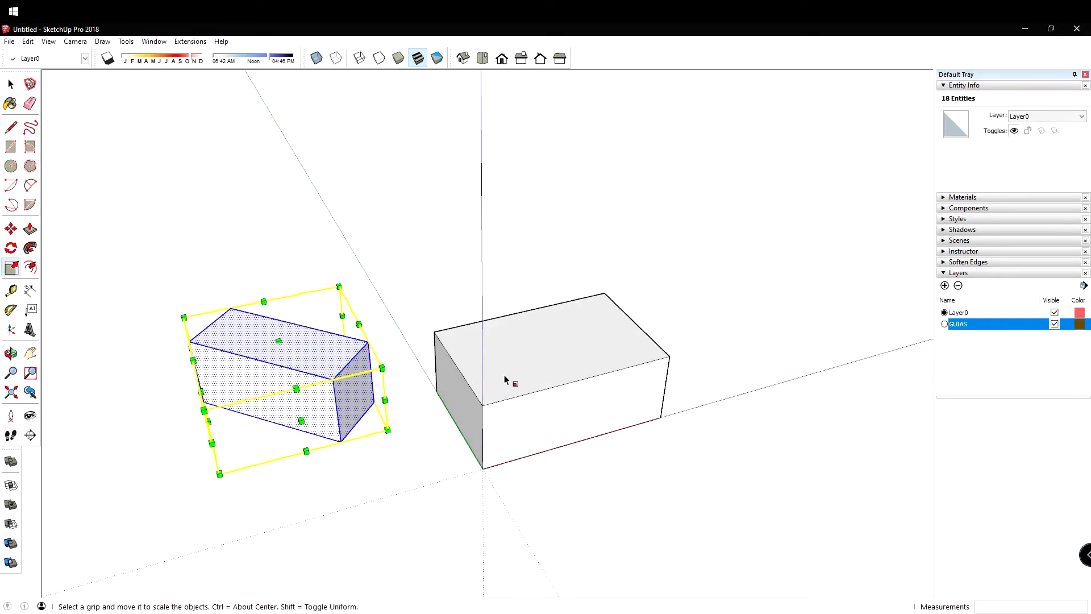
middle_drag(653, 378, 503, 427)
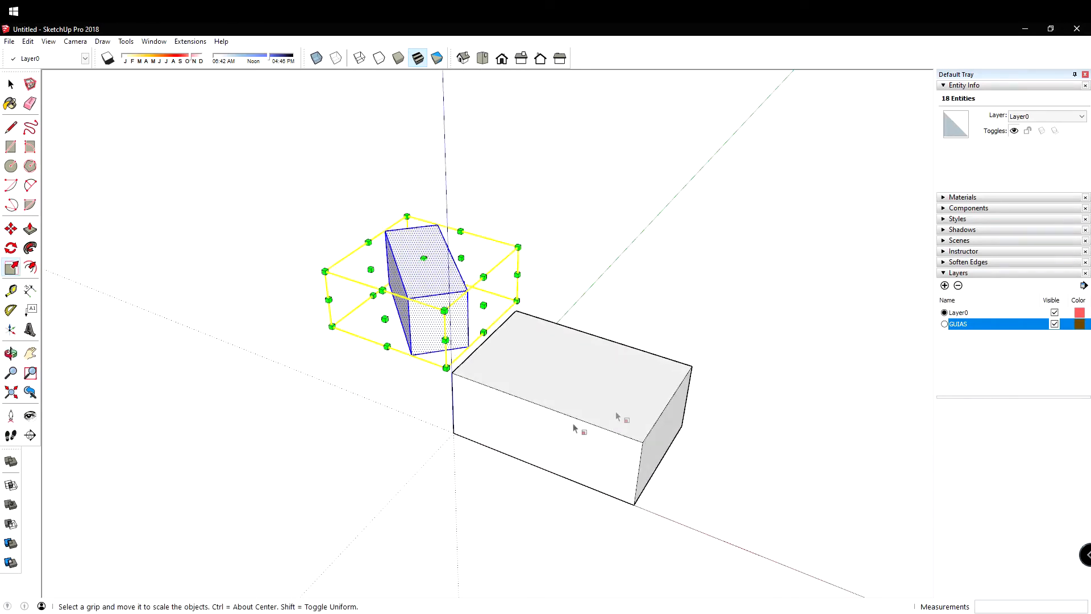
middle_drag(418, 357, 670, 397)
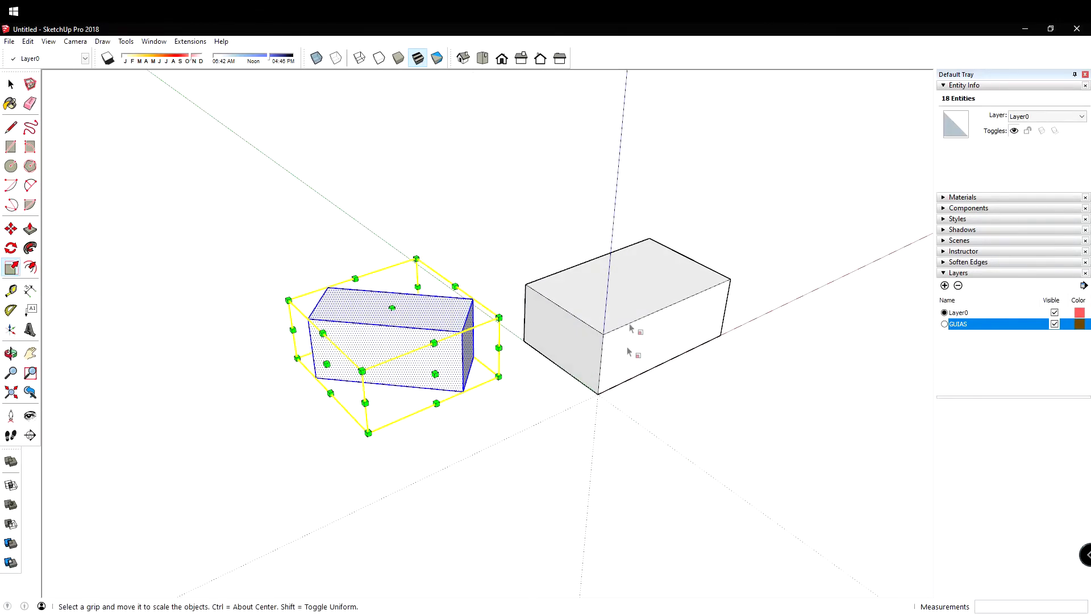
key(space)
Step: Select the larger box's group, then open and close it to compare its own axes with the model axes
mouse_move(487, 374)
middle_down()
mouse_move(445, 383)
mouse_move(470, 437)
mouse_move(501, 363)
middle_up()
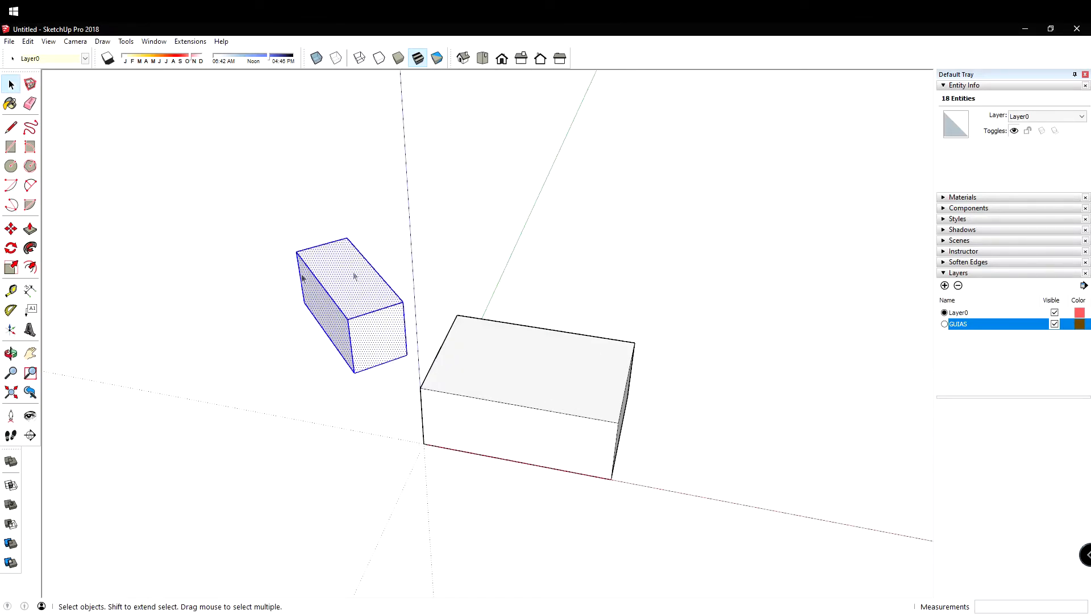
middle_drag(419, 407, 714, 345)
click(618, 329)
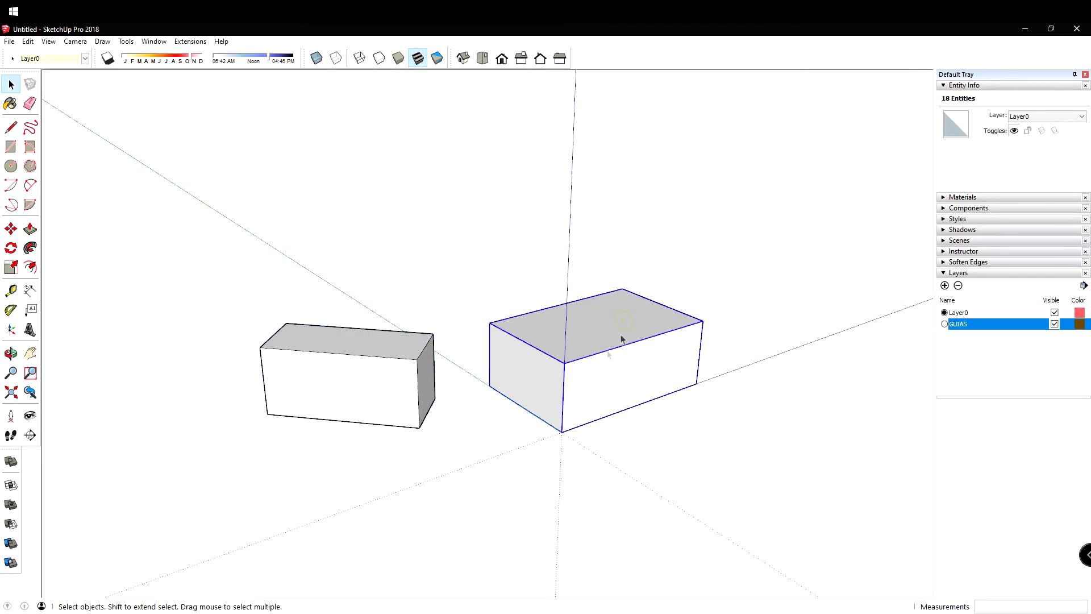
middle_drag(587, 395, 658, 431)
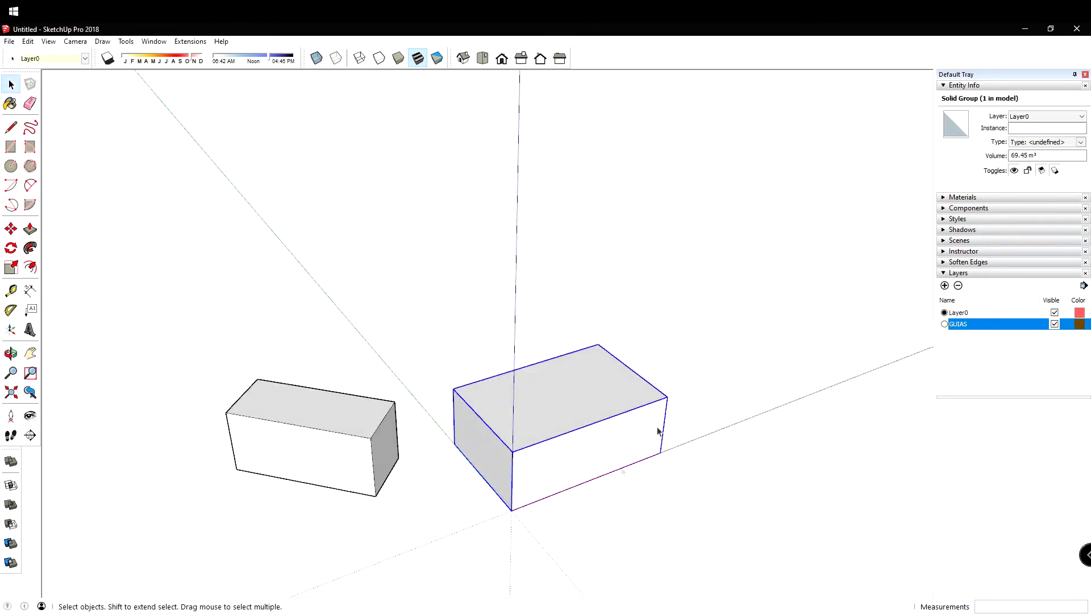
double_click(583, 397)
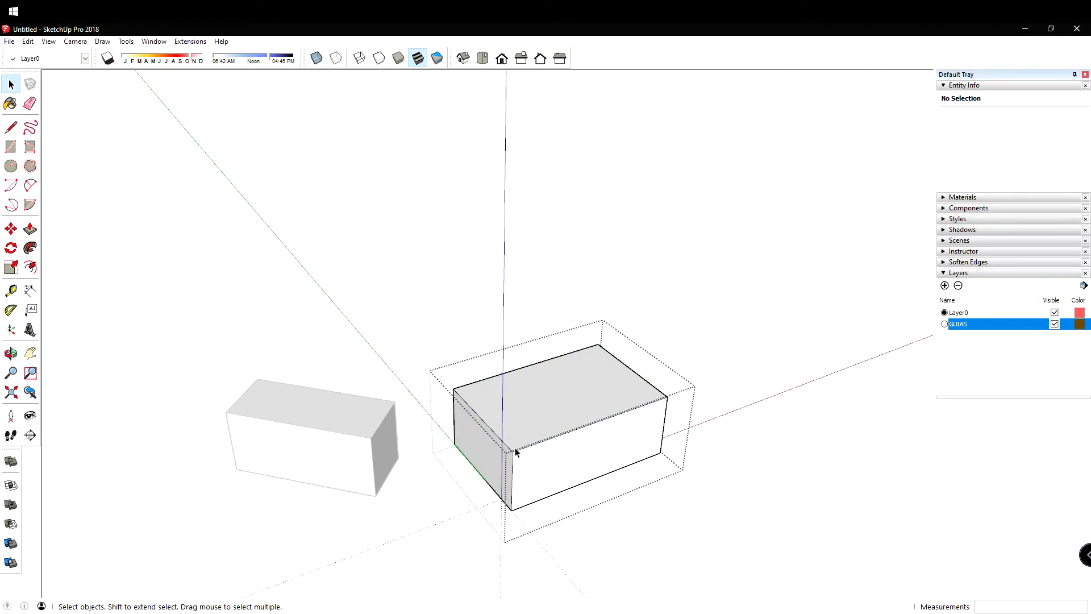
click(435, 492)
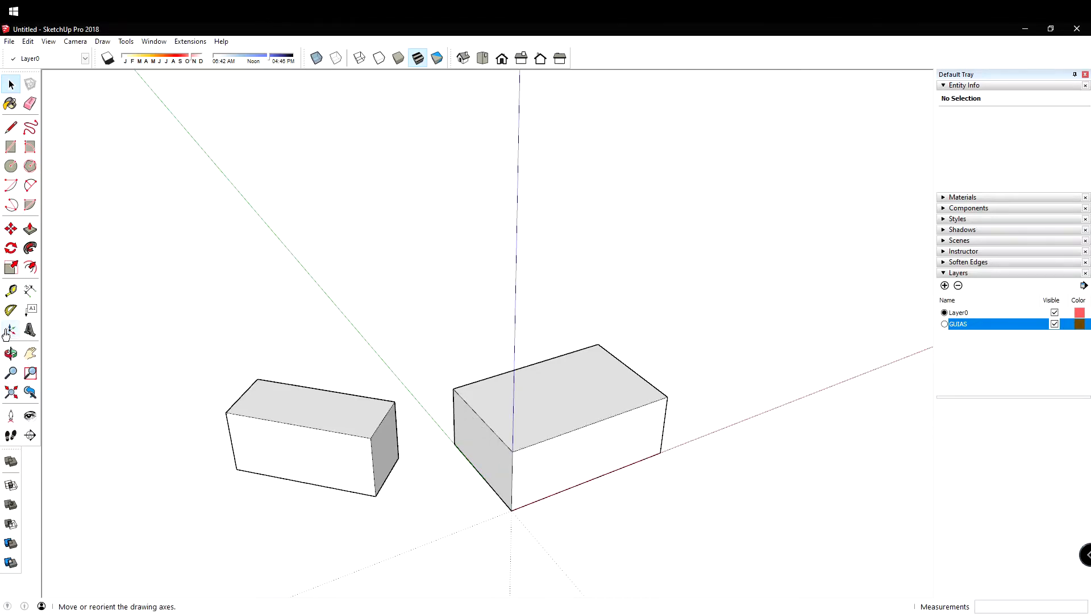
Step: Delete all the loose geometry of the smaller box, keeping only the larger grouped box
triple_click(343, 448)
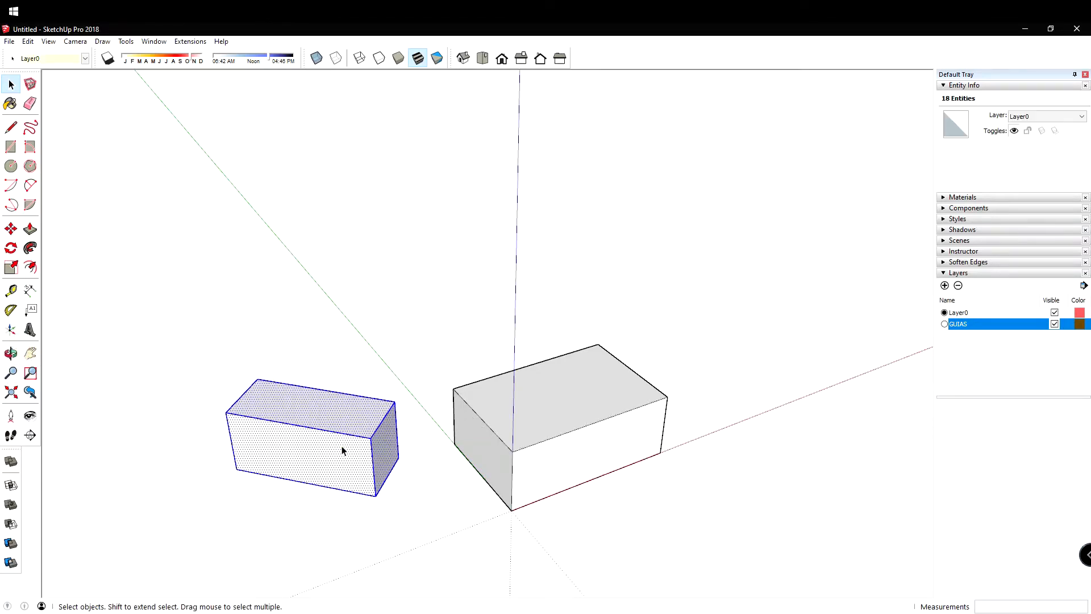
key(Delete)
middle_drag(609, 456, 87, 373)
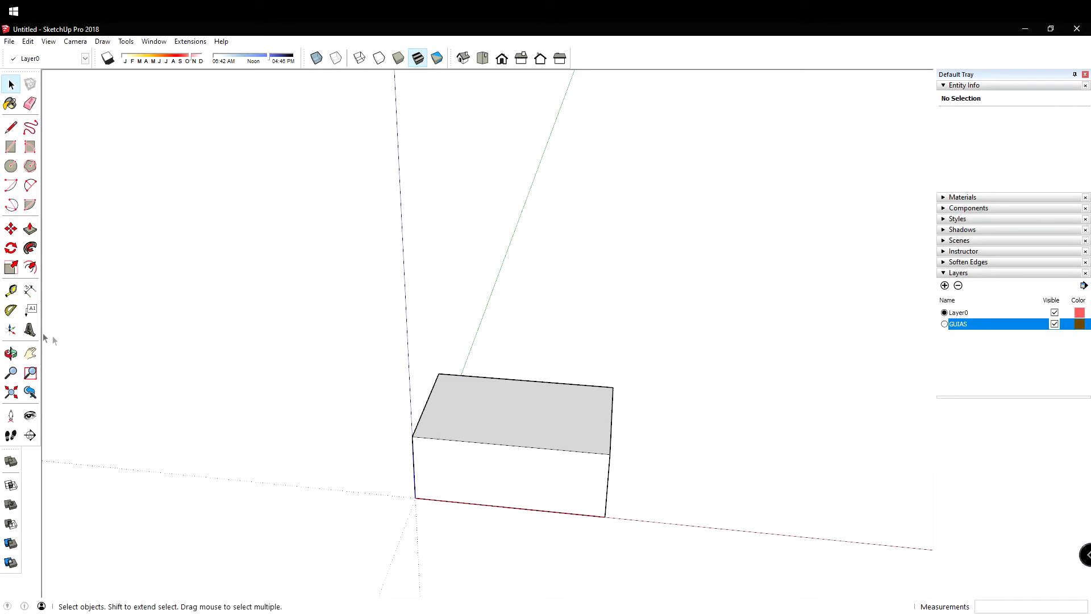
middle_drag(163, 426, 447, 469)
scroll(476, 448, up, 3)
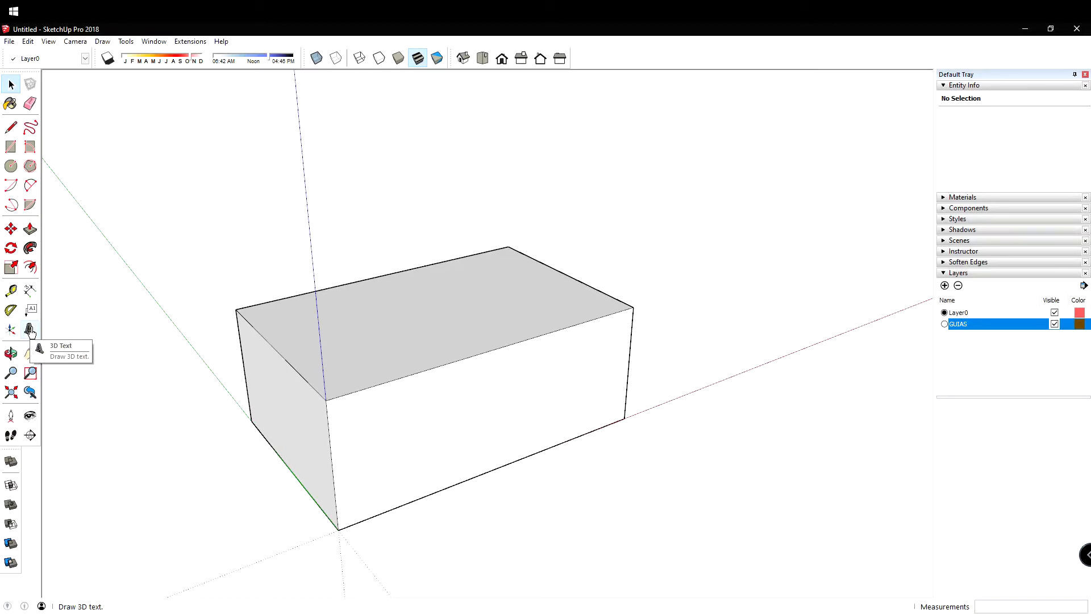
Step: Start a new 3D text and enter LA TIENDITA as its wording
click(30, 330)
drag(585, 257, 646, 281)
click(745, 289)
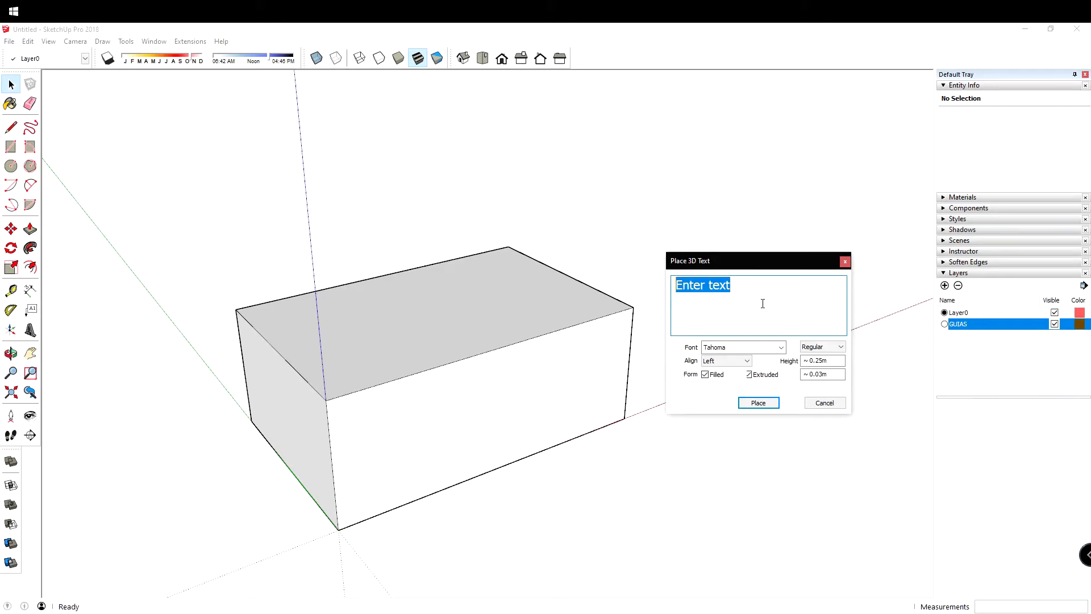
click(739, 347)
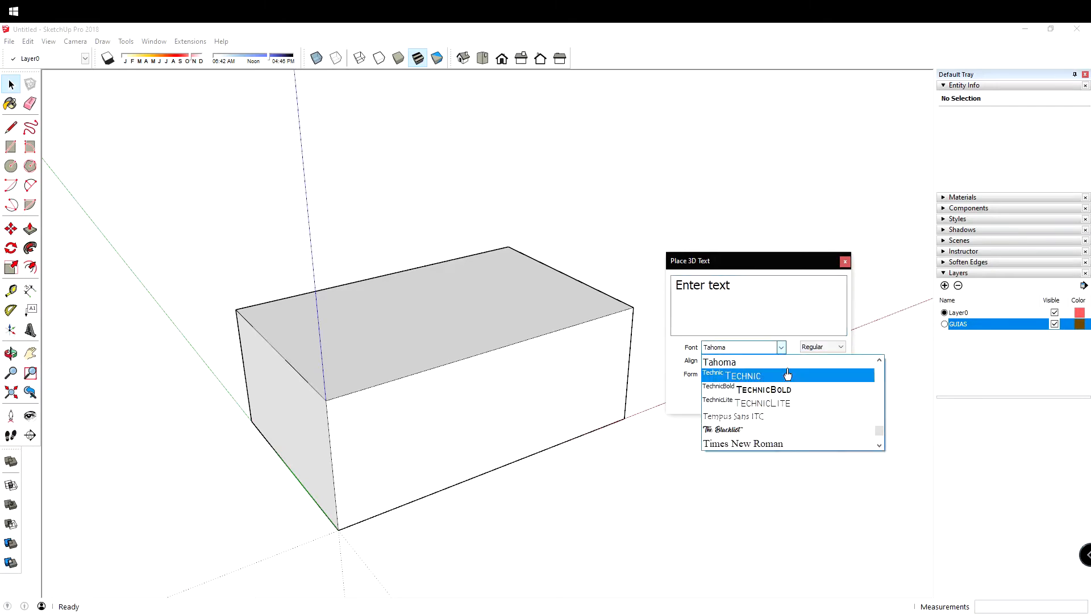
click(782, 346)
drag(746, 287, 625, 293)
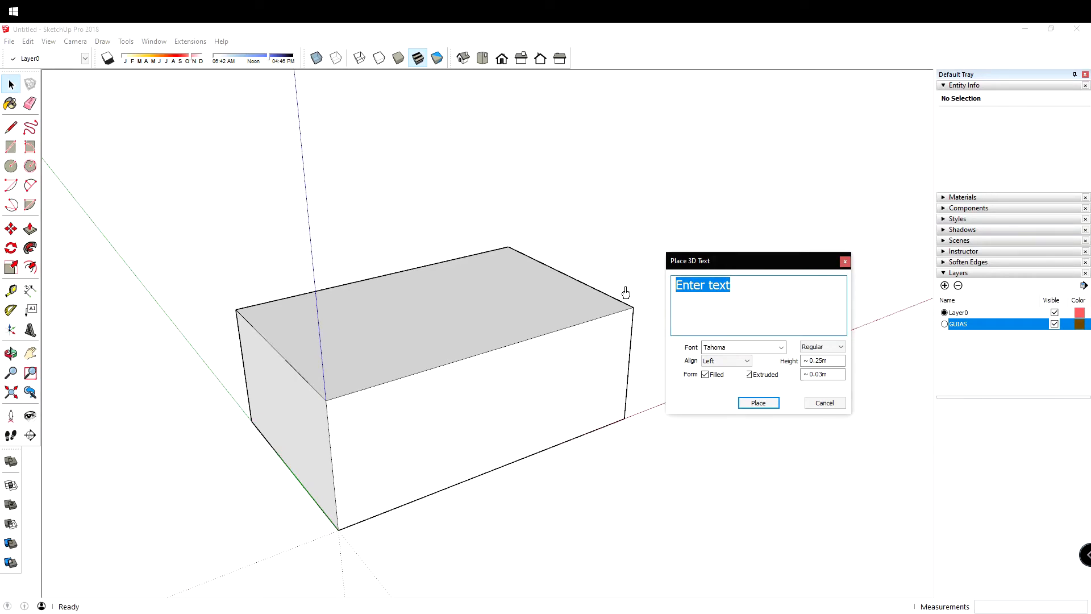
text(TIENDITA)
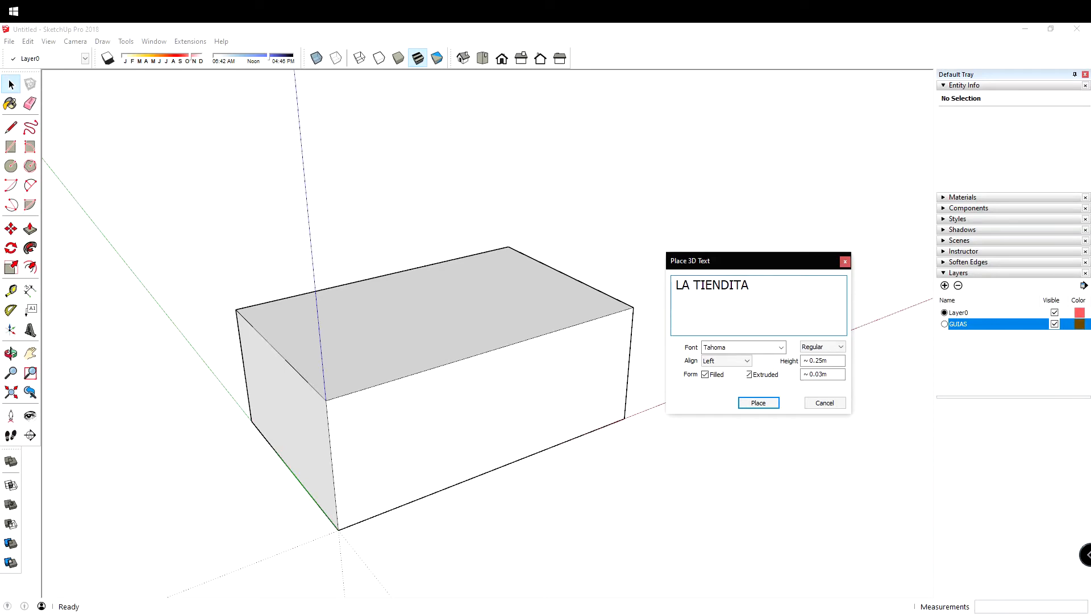
Step: Set the 3D text's font to Gill Sans Ultra Bold
click(782, 348)
scroll(765, 421, up, 5)
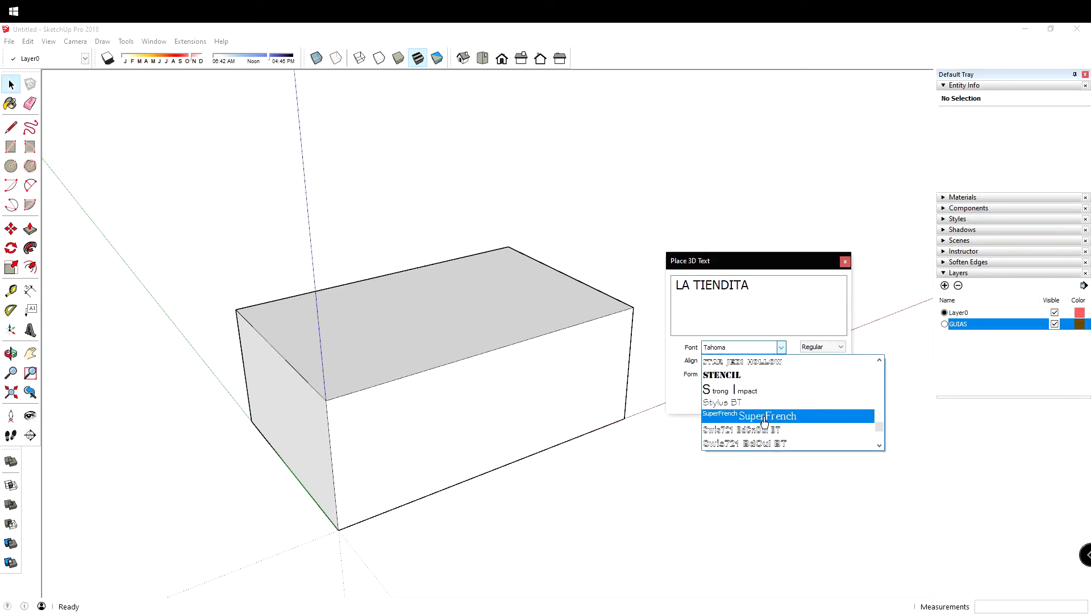
drag(879, 427, 880, 417)
scroll(770, 400, up, 3)
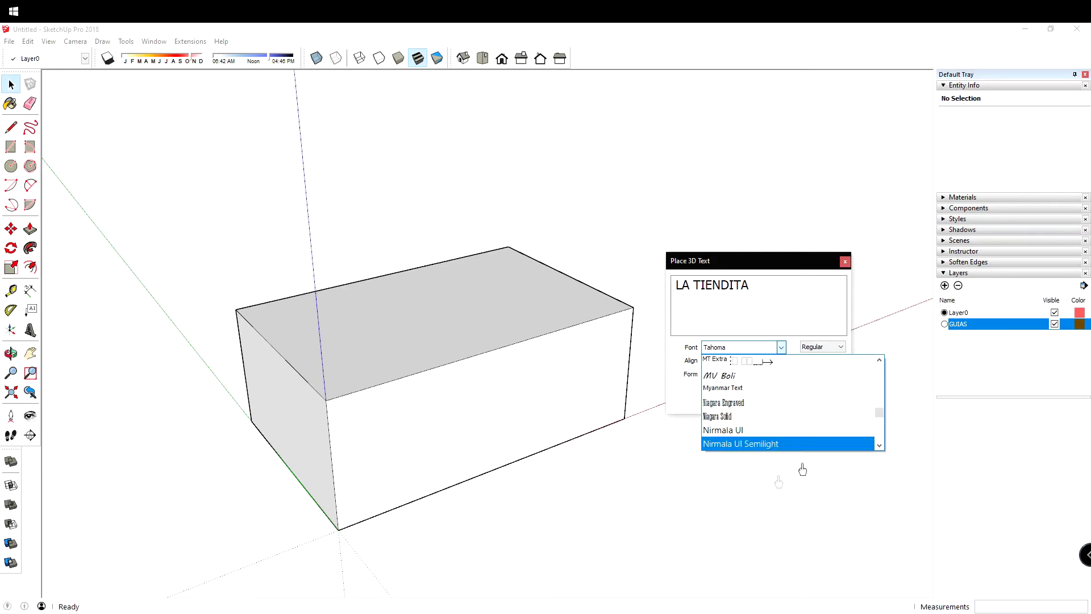
drag(879, 414, 879, 399)
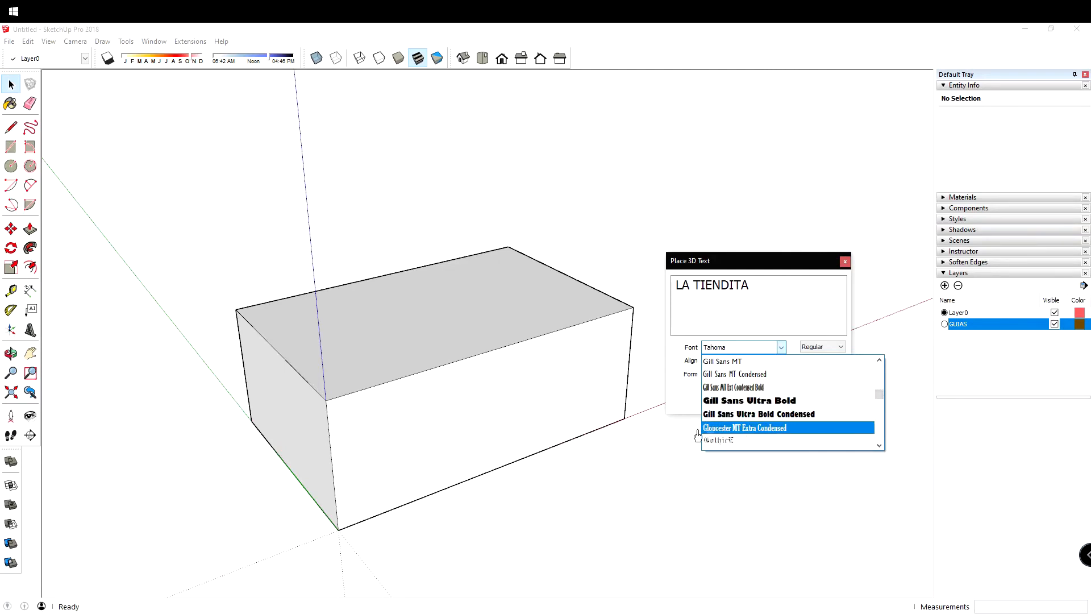
click(789, 401)
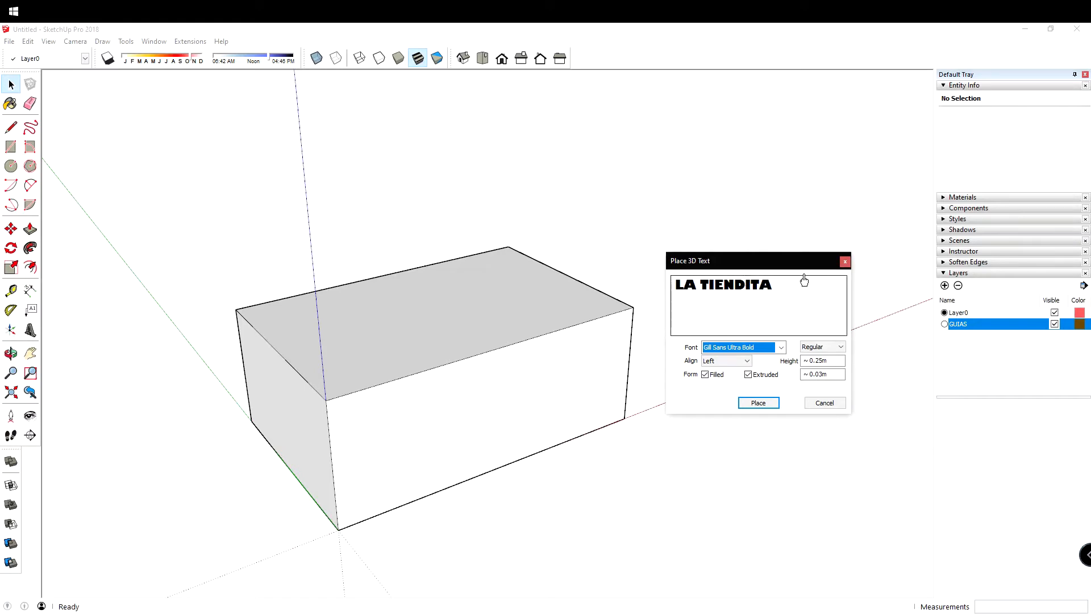
click(827, 348)
click(829, 353)
click(781, 349)
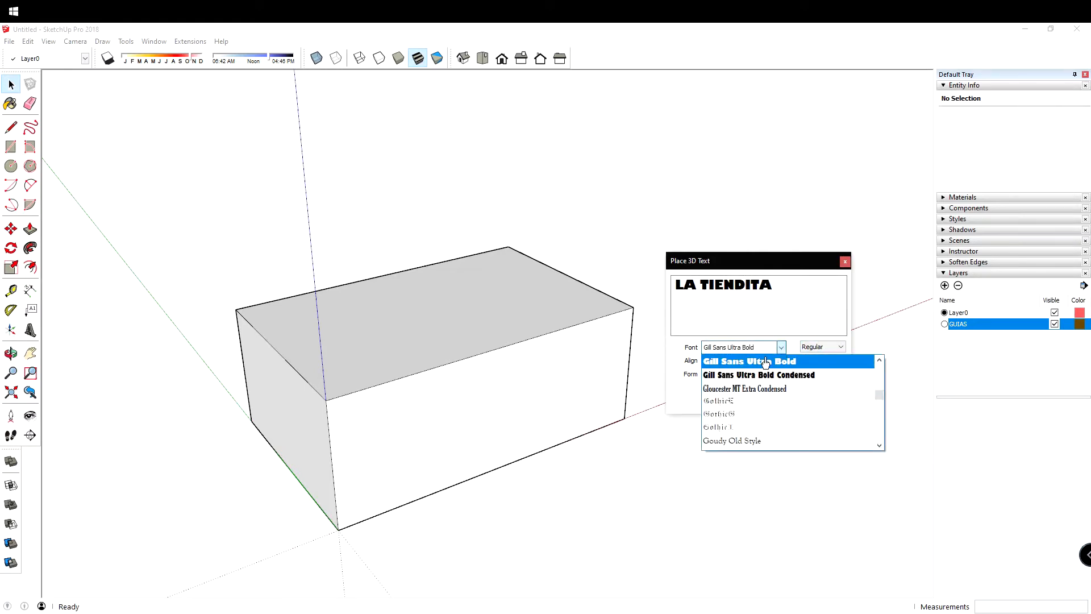
click(794, 361)
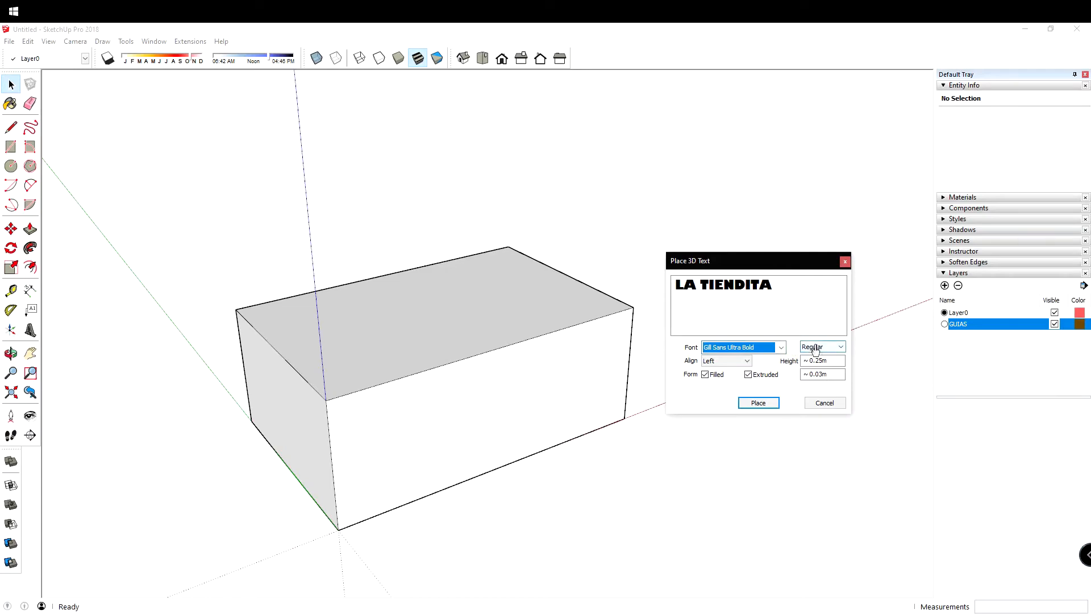
click(819, 353)
Step: Change the 3D text's font to Arial
click(787, 353)
scroll(887, 380, up, 10)
scroll(887, 375, up, 3)
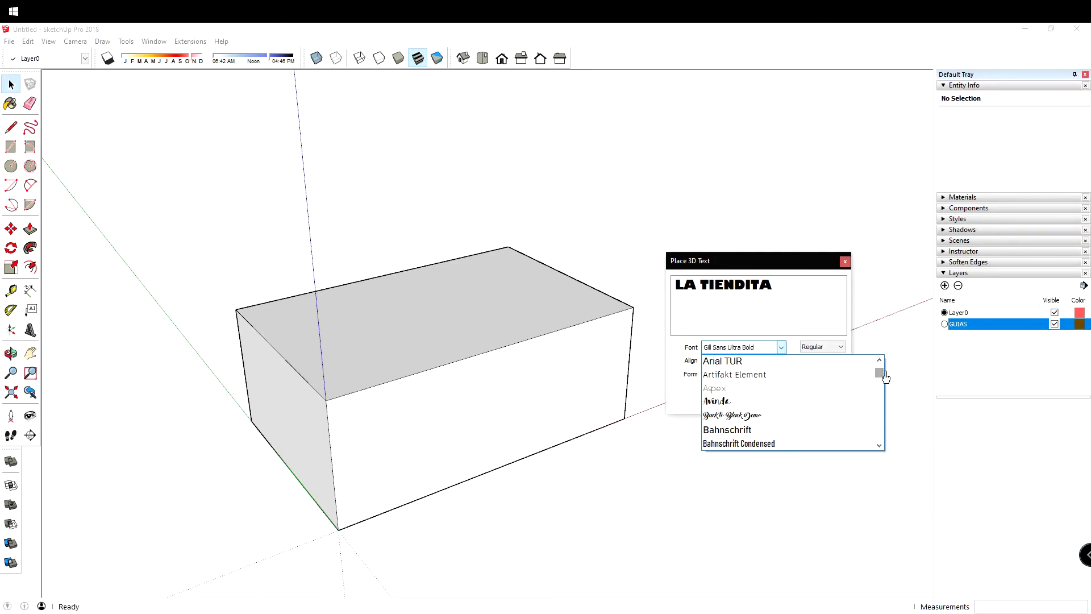
scroll(882, 371, up, 2)
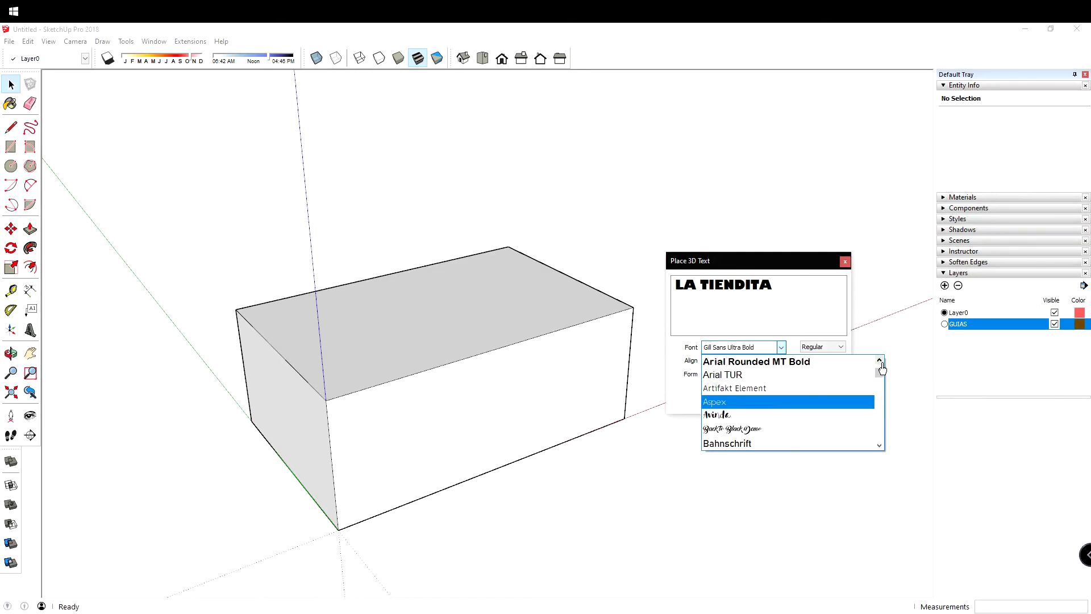
scroll(886, 368, up, 3)
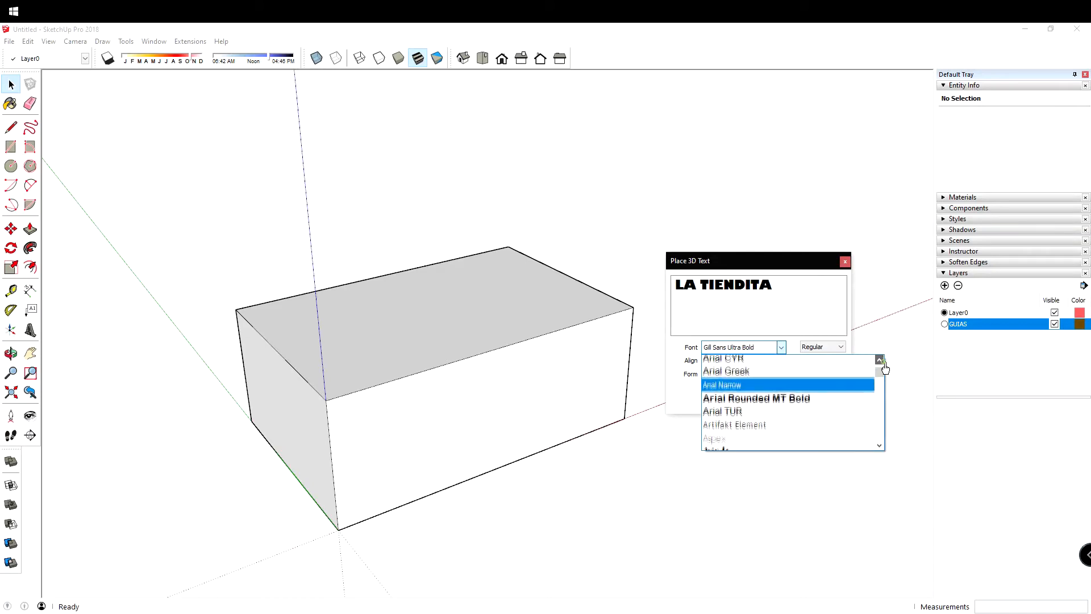
scroll(885, 368, up, 1)
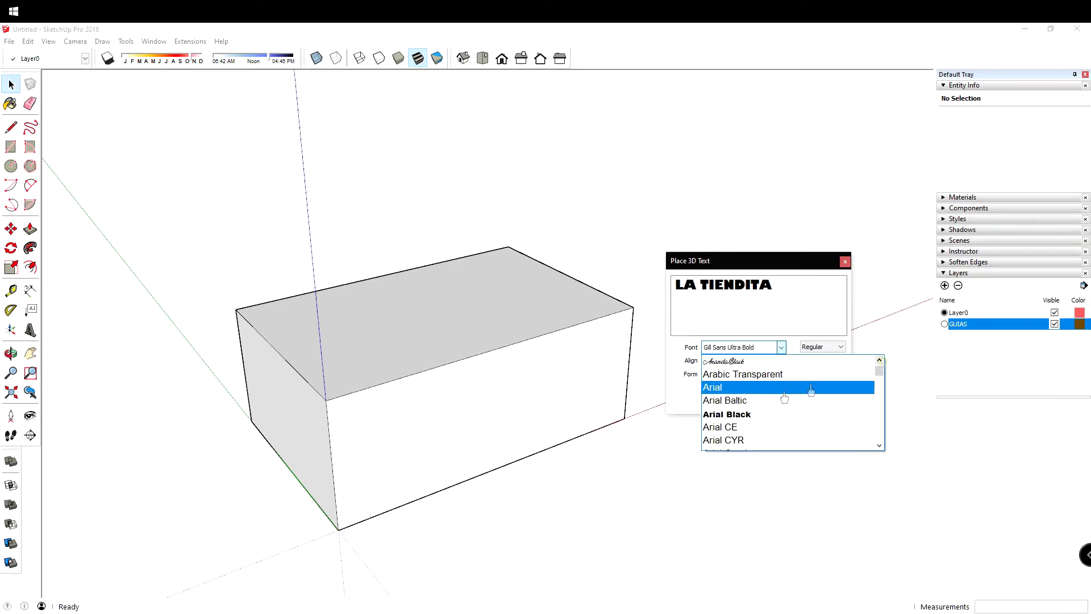
click(773, 384)
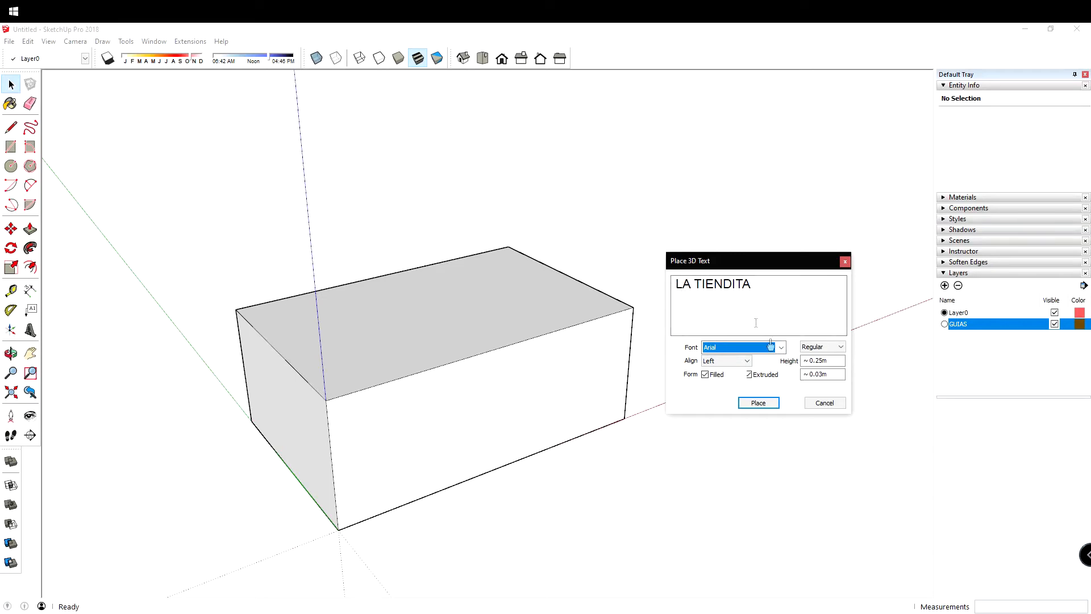
Step: Try the Bold and Italic styles on the 3D text, ending with Bold Italic
click(833, 349)
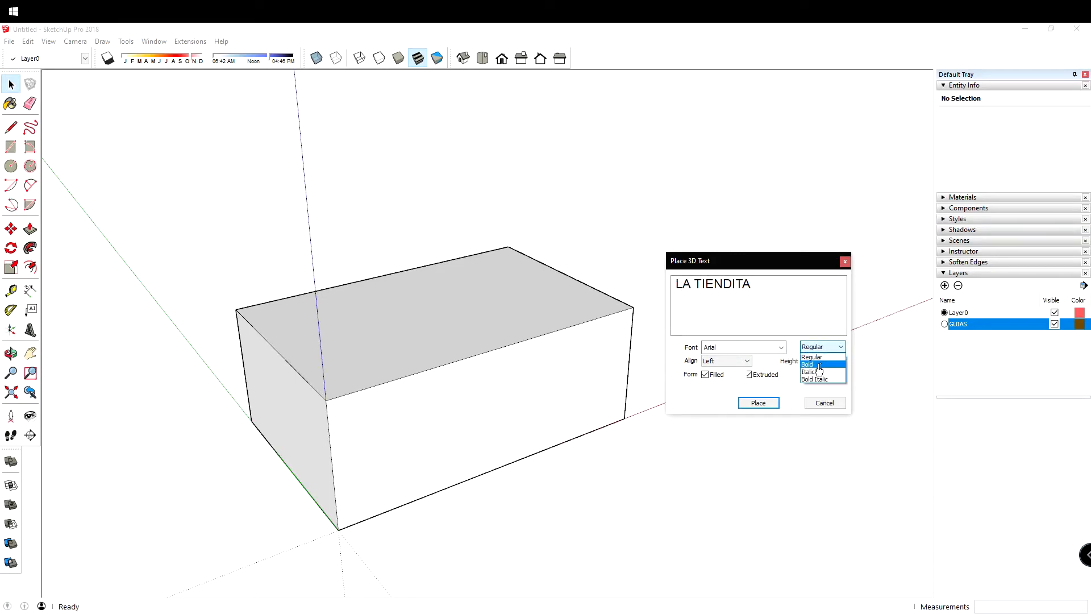
click(819, 370)
click(825, 348)
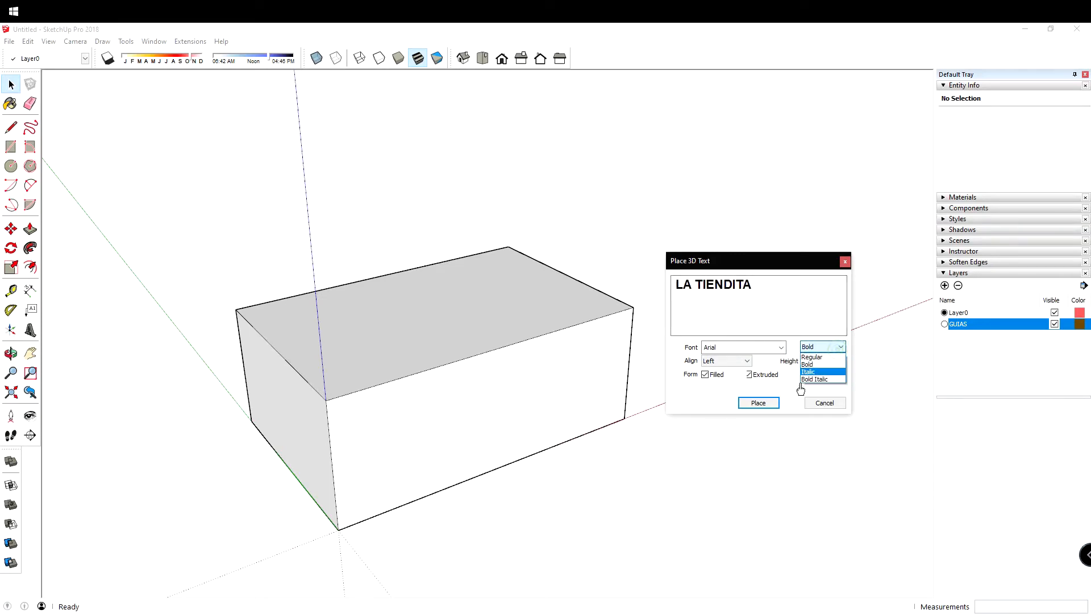
click(819, 372)
click(823, 346)
click(817, 380)
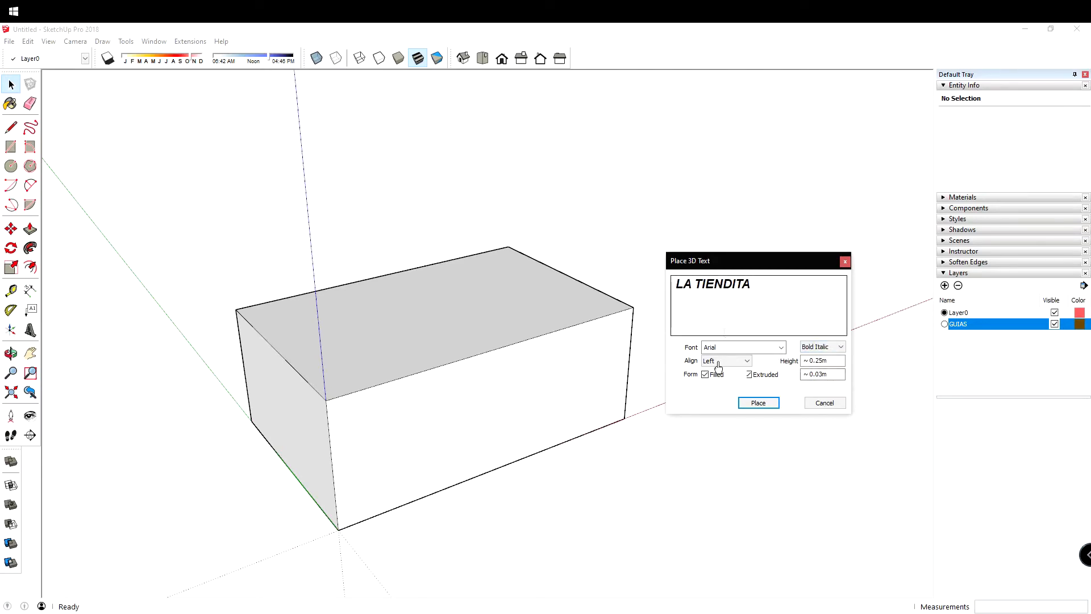
click(781, 347)
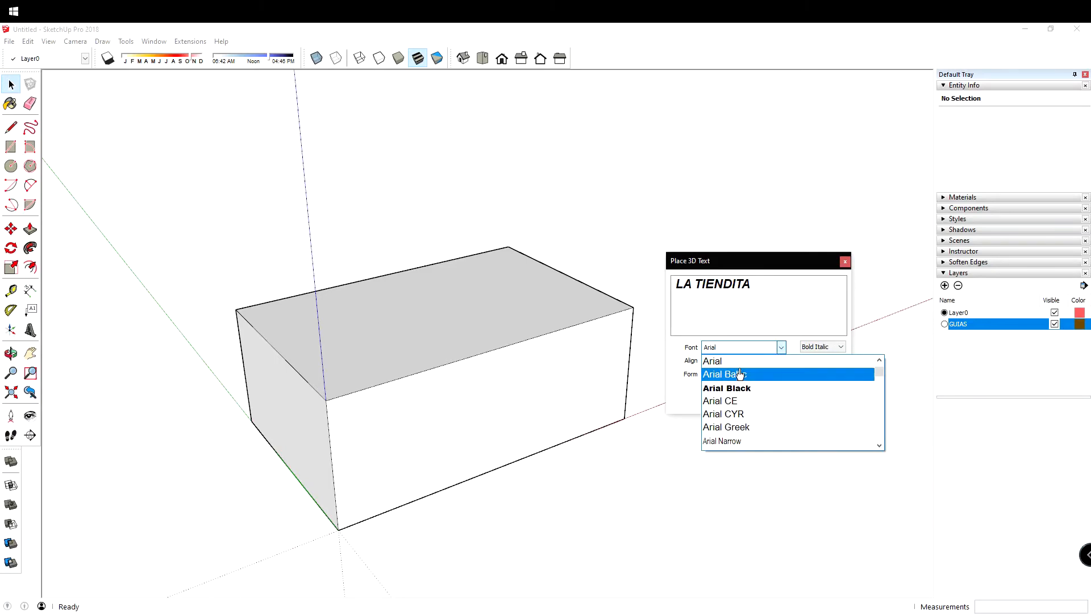
click(800, 348)
click(815, 348)
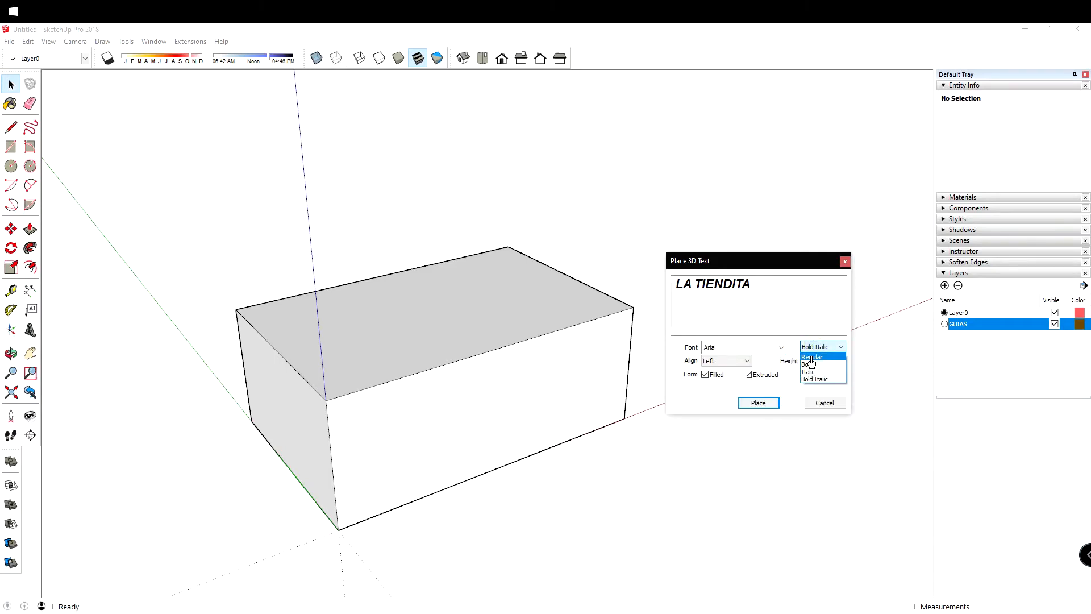
click(715, 406)
Step: Try Center and Right alignment for the 3D text, ending back on Left
click(733, 363)
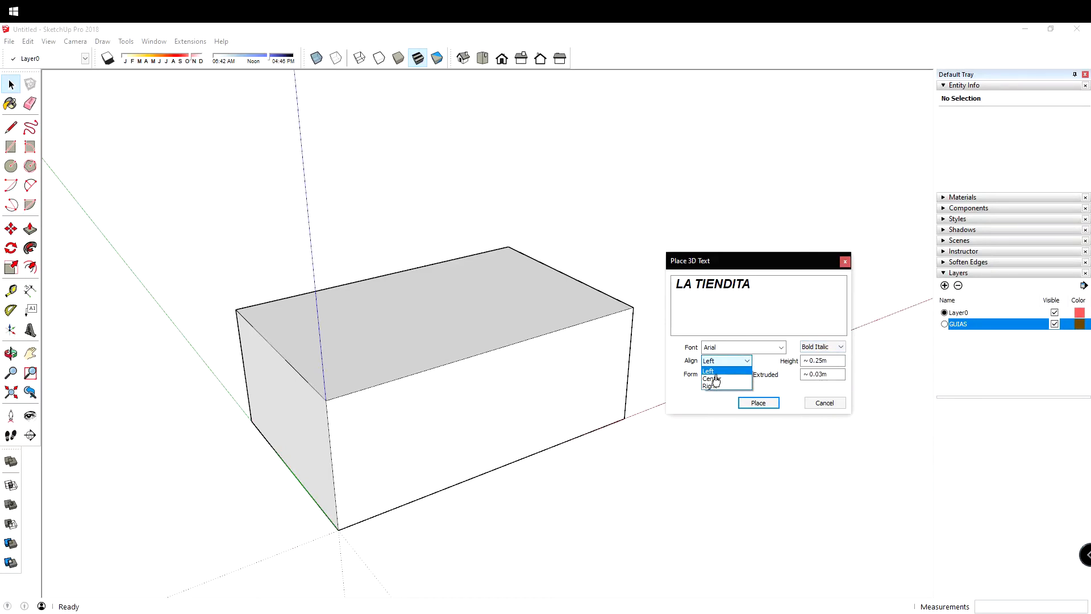
click(720, 379)
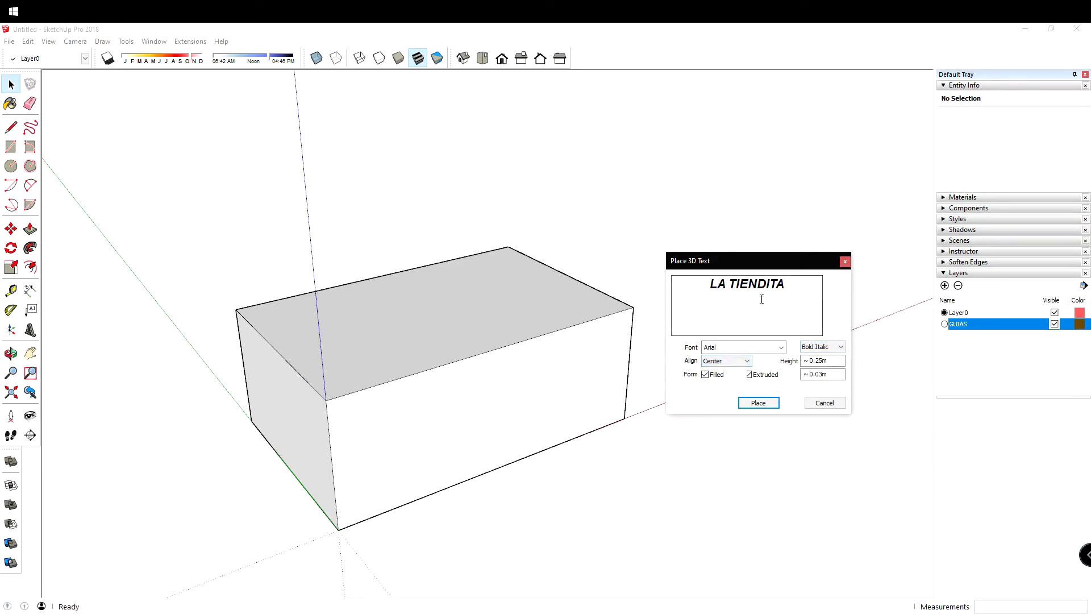
click(726, 361)
click(711, 386)
click(727, 363)
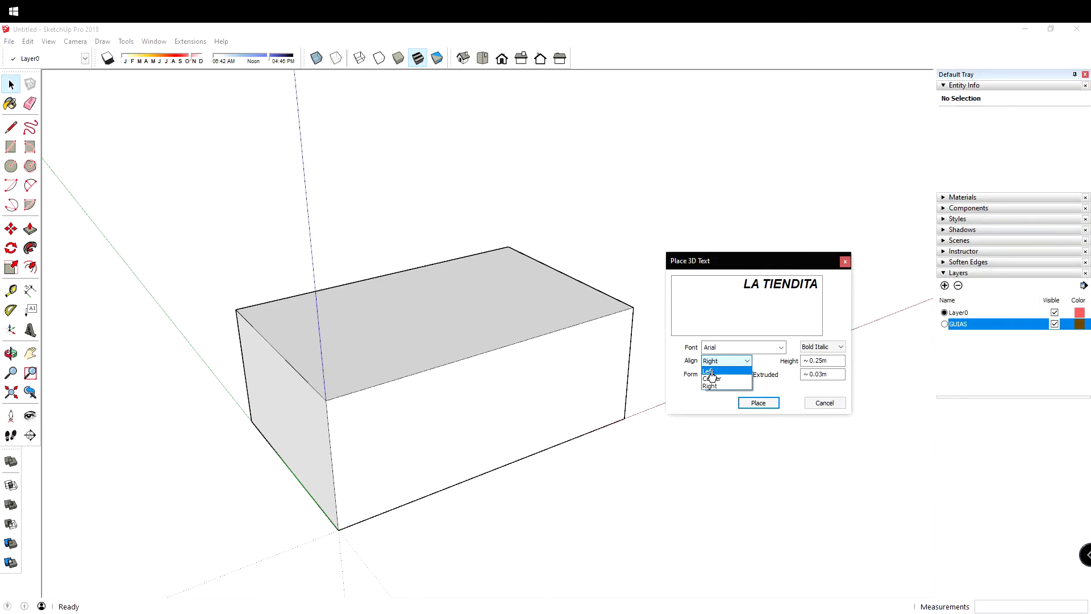
click(724, 376)
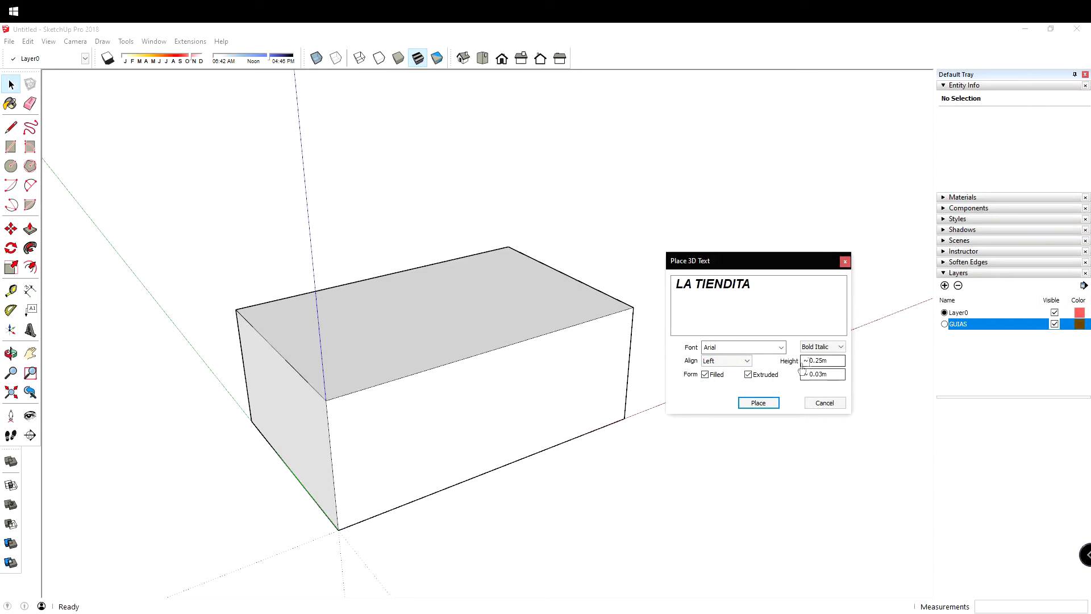
Step: Set the 3D text's height to .50 and its extrusion to .10, keeping both Filled and Extruded enabled
drag(834, 360, 790, 362)
text(.50)
click(748, 375)
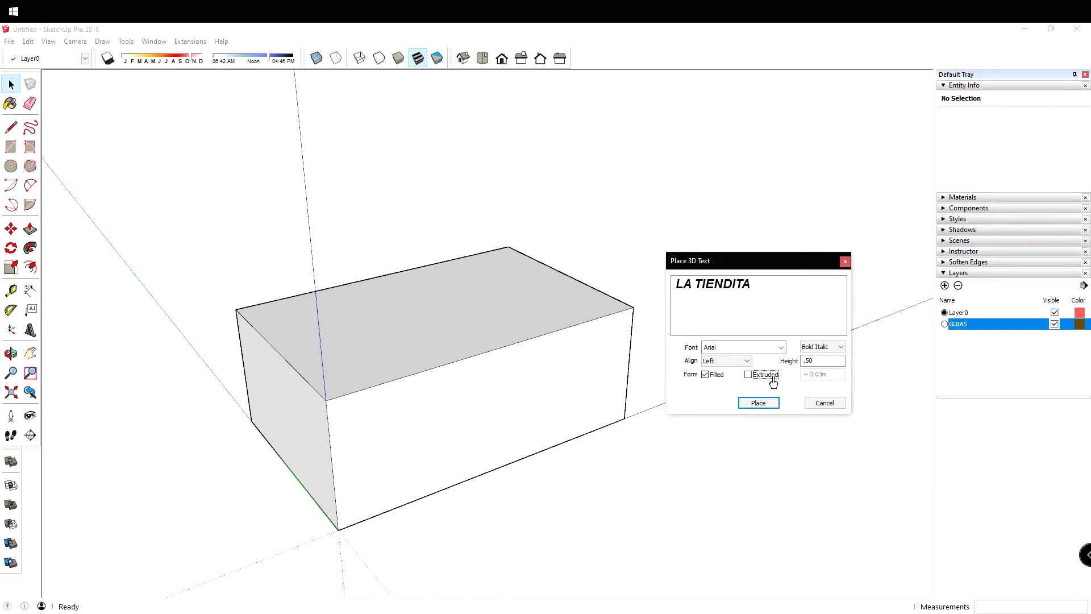
click(745, 374)
click(705, 374)
click(748, 374)
click(839, 374)
text(.10)
Step: Place the LA TIENDITA 3D text on the box's long front face, near the upper part of the wall
click(759, 403)
middle_drag(434, 449, 387, 510)
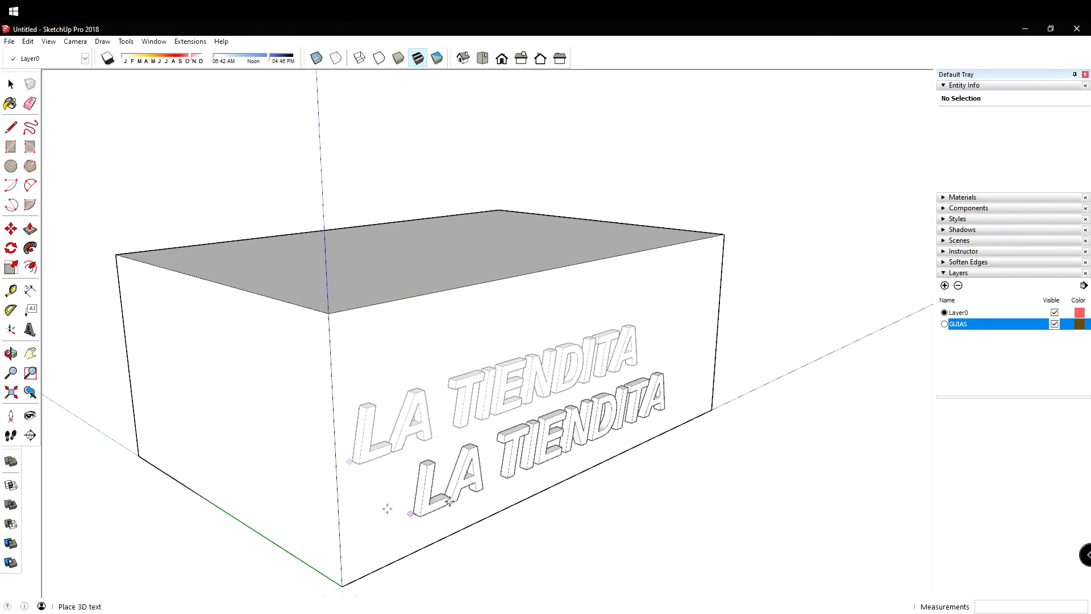
middle_drag(472, 407, 408, 443)
middle_drag(554, 481, 841, 489)
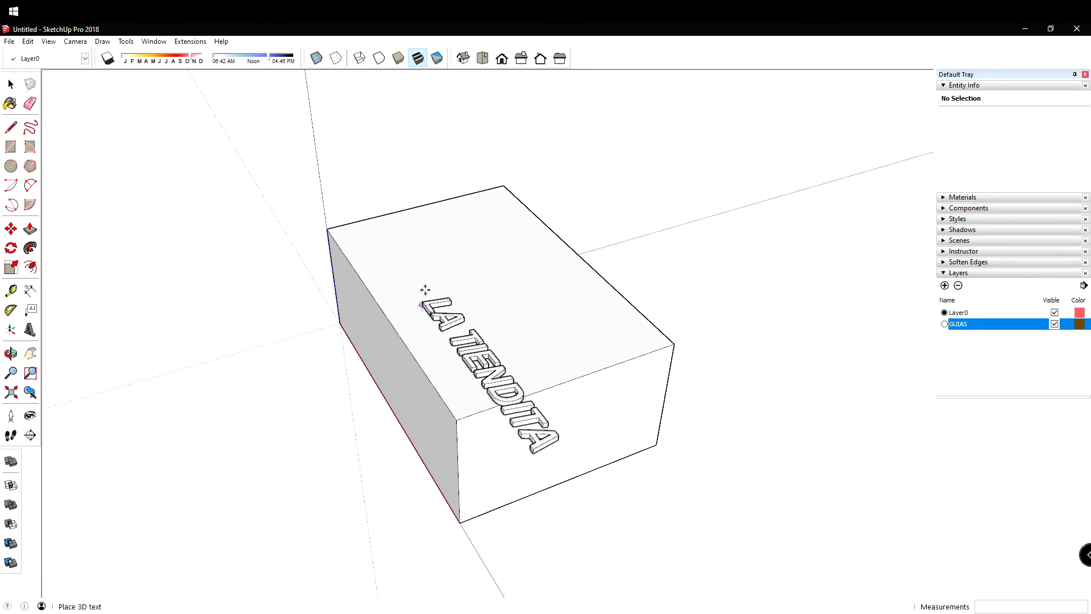
middle_drag(422, 241, 419, 317)
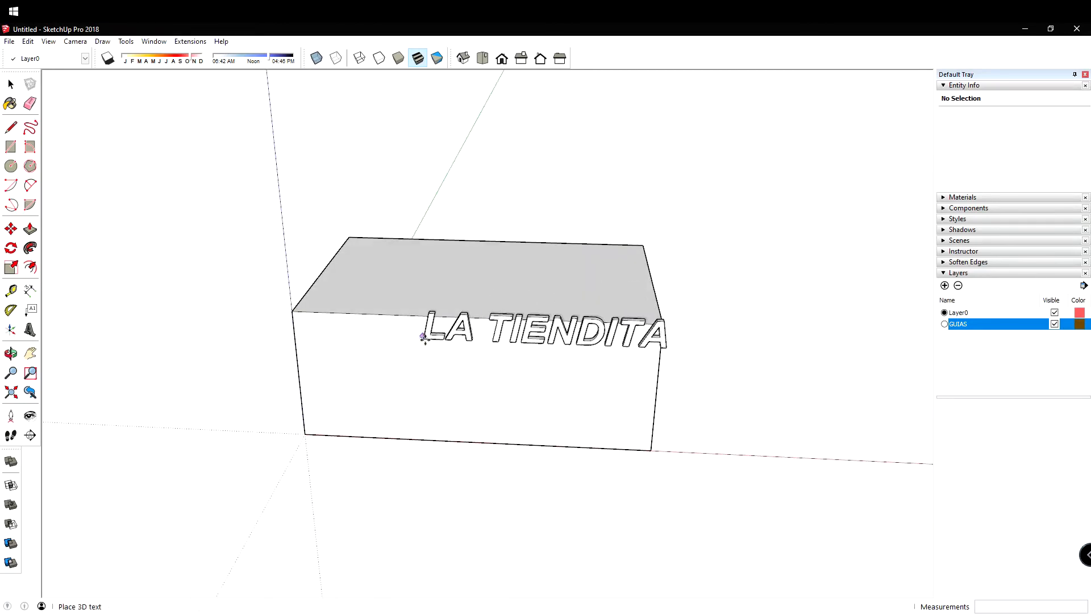
middle_drag(400, 378, 463, 365)
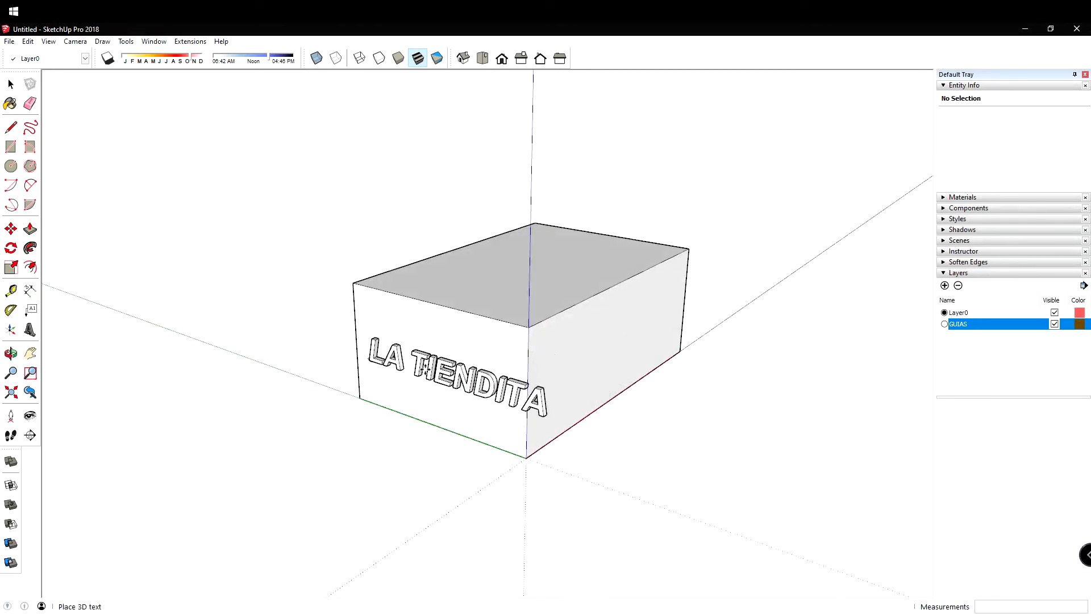
middle_drag(365, 353, 441, 347)
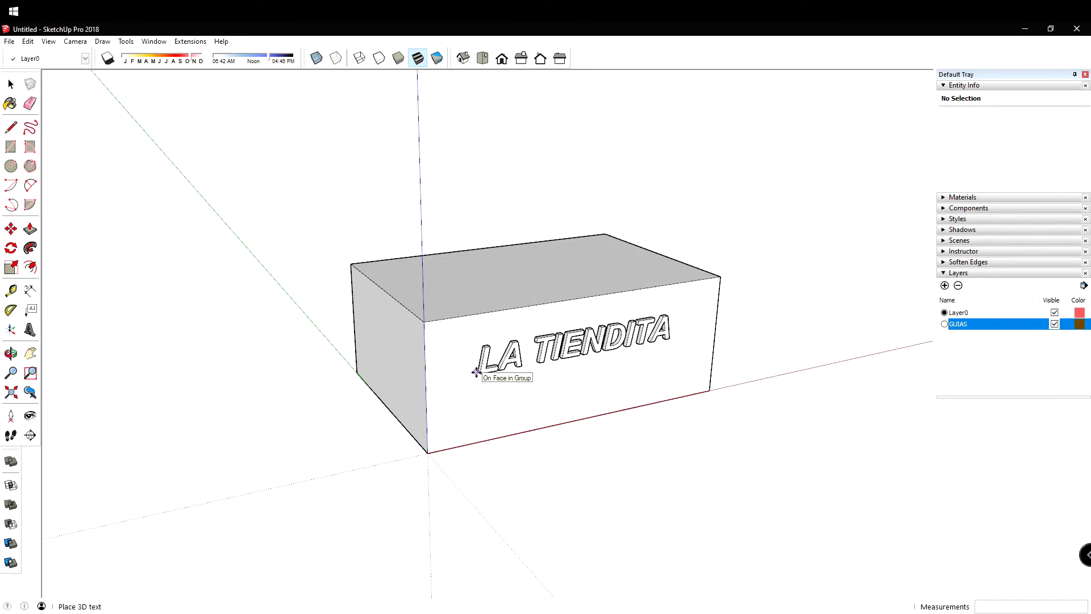
scroll(472, 372, up, 2)
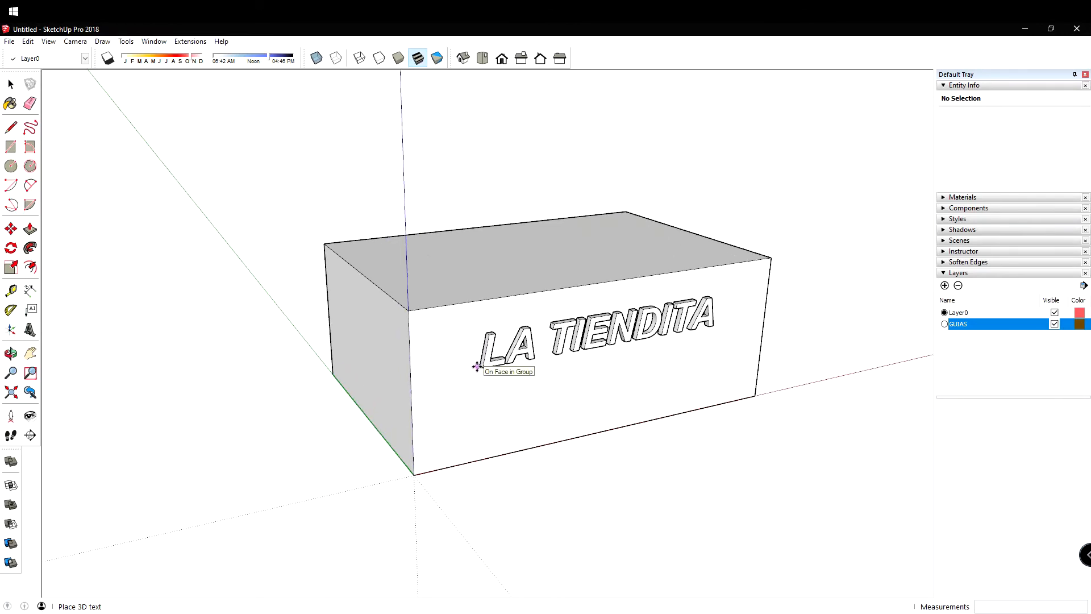
click(472, 372)
Step: Examine the placed LA TIENDITA text's extruded letters up close along with its component information
scroll(562, 461, up, 3)
scroll(534, 398, down, 1)
scroll(528, 376, up, 2)
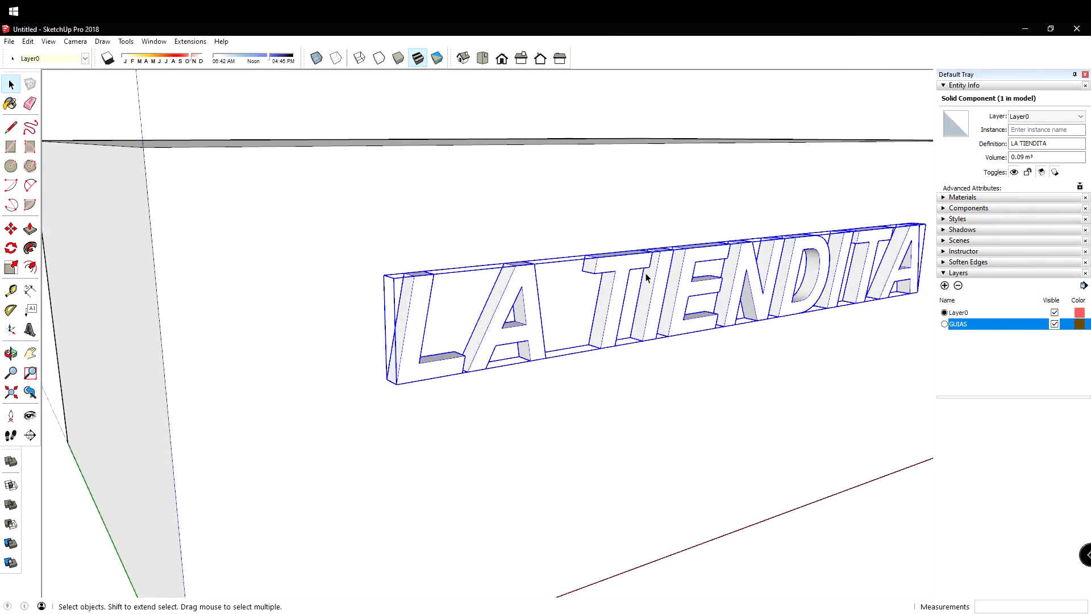
shift+middle_drag(646, 277, 553, 372)
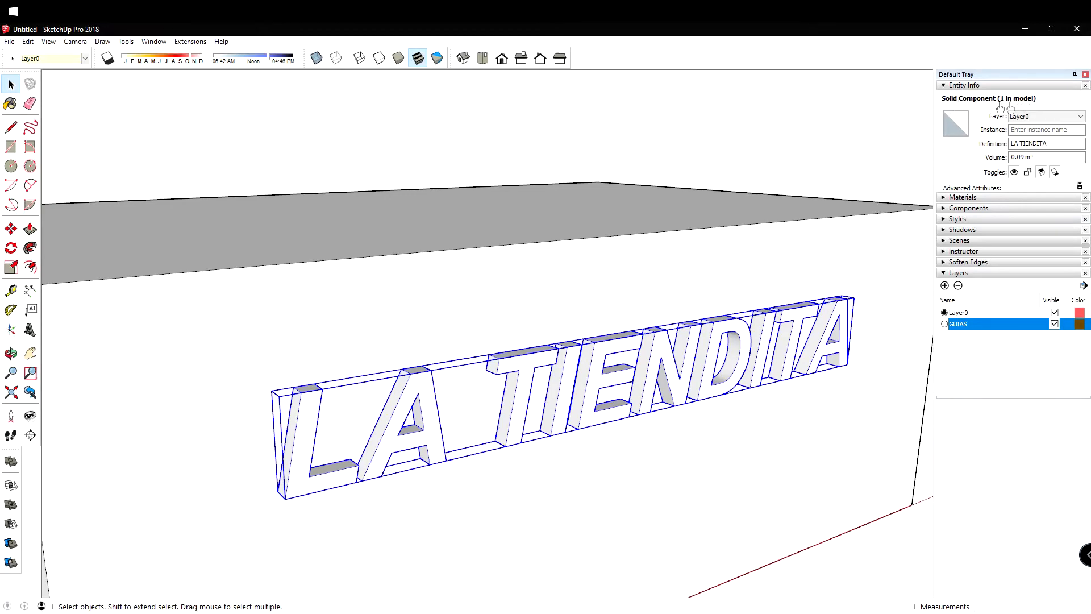
middle_drag(710, 319, 511, 343)
scroll(472, 369, up, 5)
scroll(392, 341, up, 3)
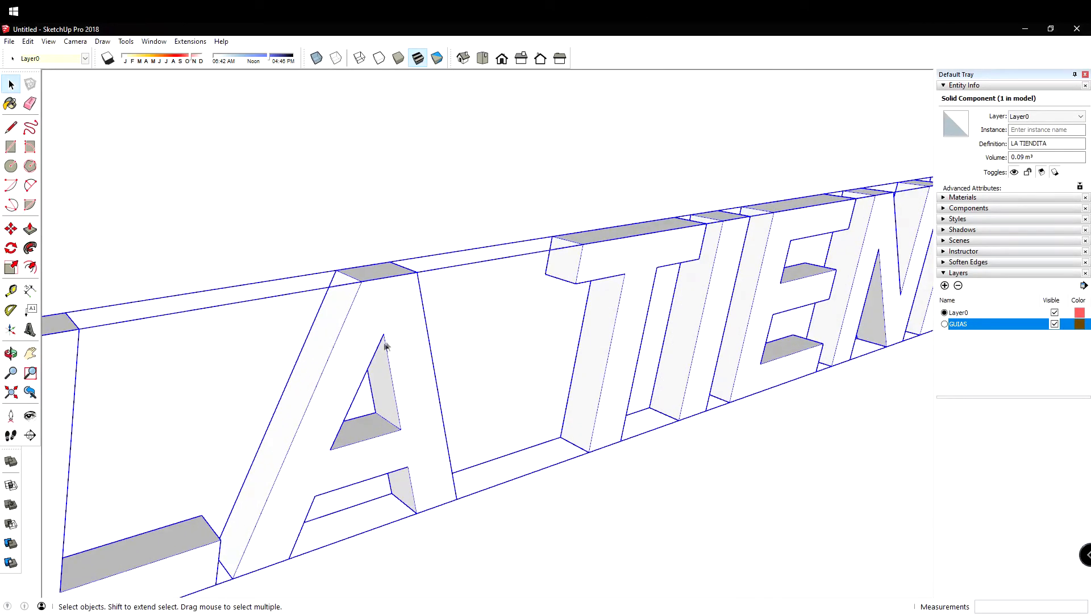
scroll(385, 343, down, 5)
middle_drag(385, 344, 500, 316)
middle_drag(600, 278, 611, 317)
Step: Open the LA TIENDITA component for editing and try to move its first letter A along the text
double_click(640, 313)
scroll(492, 365, down, 3)
triple_click(434, 373)
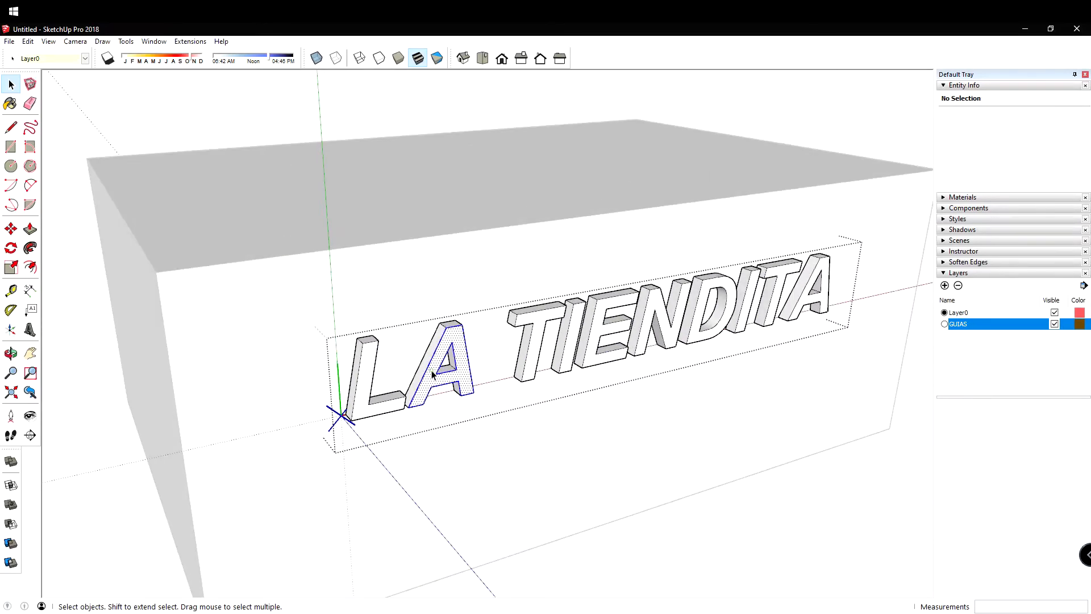
key(m)
click(435, 371)
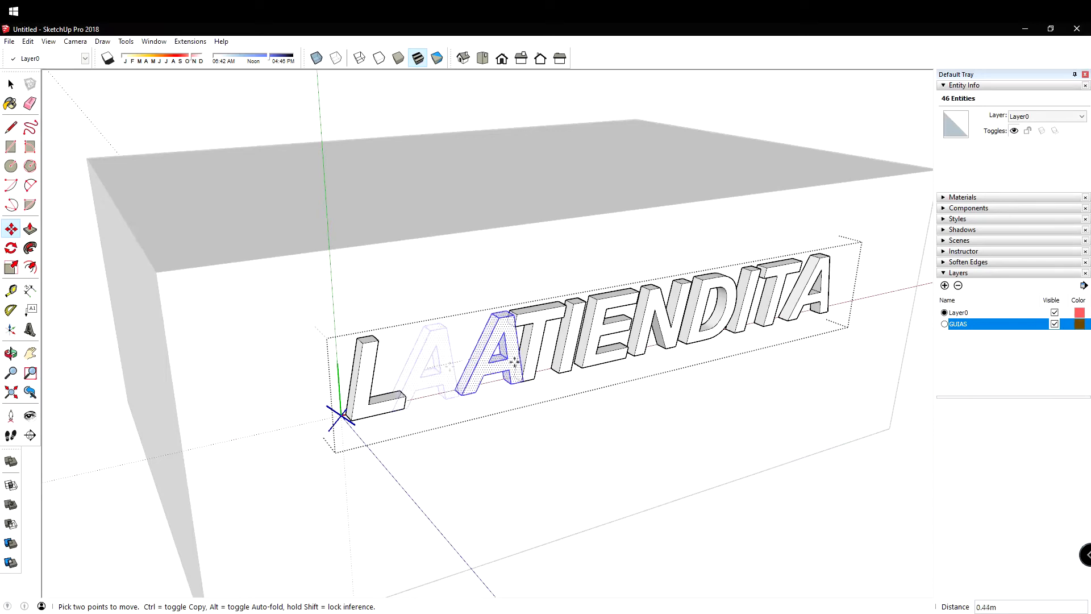
key(Escape)
key(space)
triple_click(363, 378)
key(Escape)
Step: Try Push/Pull on a face of one of the letters inside the text component, then undo it
click(543, 366)
triple_click(542, 367)
scroll(542, 366, up, 8)
scroll(530, 216, up, 1)
key(p)
drag(543, 250, 540, 317)
middle_drag(540, 317, 458, 404)
key(ctrl+z)
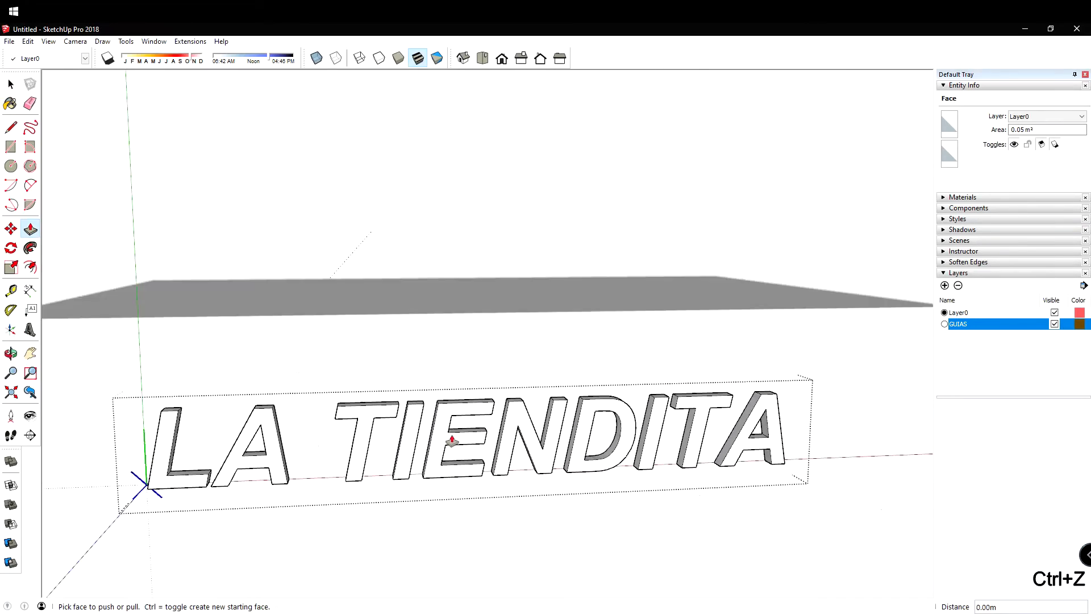
Step: Try scaling the letter E of TIENDITA by about 1.75, then undo the scaling
triple_click(458, 432)
key(s)
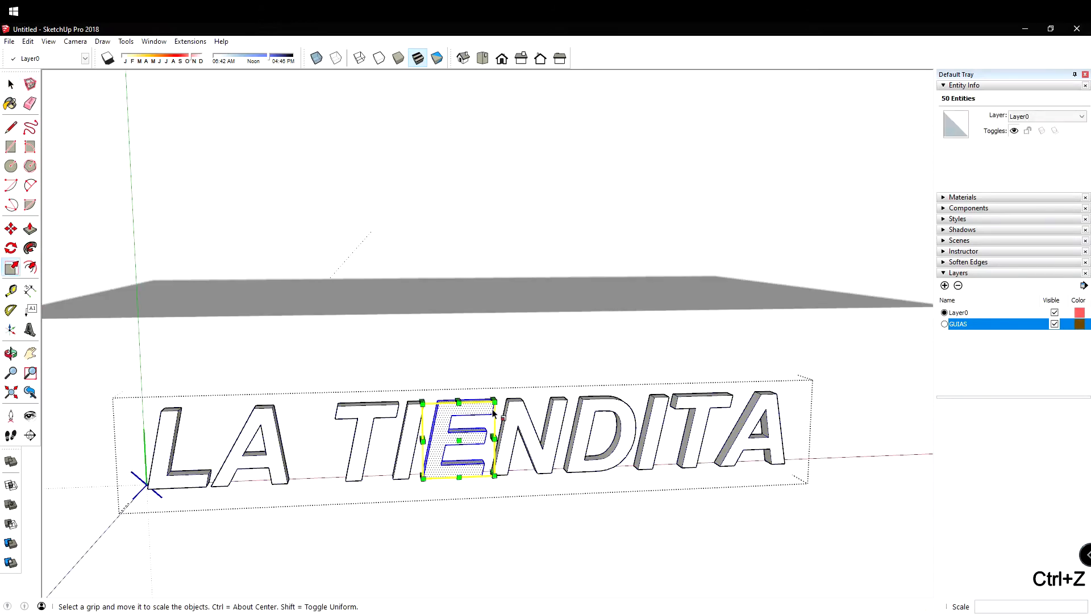
middle_drag(458, 432, 511, 477)
scroll(510, 477, up, 3)
drag(524, 477, 565, 448)
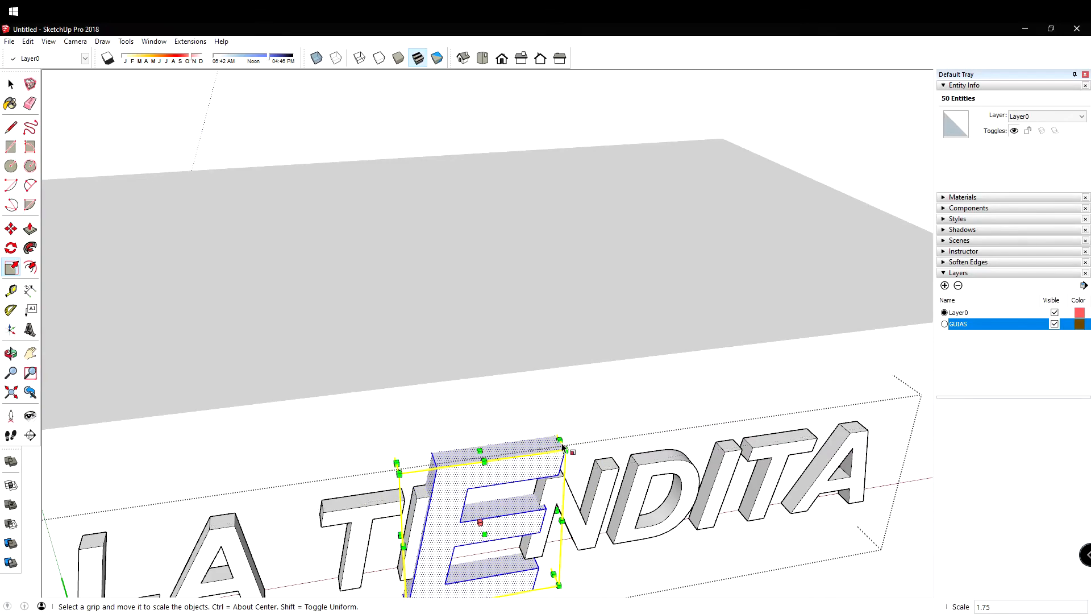
key(ctrl+z)
Step: Close the text component and select the whole LA TIENDITA text
scroll(565, 448, down, 4)
key(space)
click(501, 531)
middle_drag(501, 534, 443, 357)
click(505, 431)
click(526, 434)
Step: Examine the LA TIENDITA text on the box's long face from several angles
middle_drag(608, 412, 266, 426)
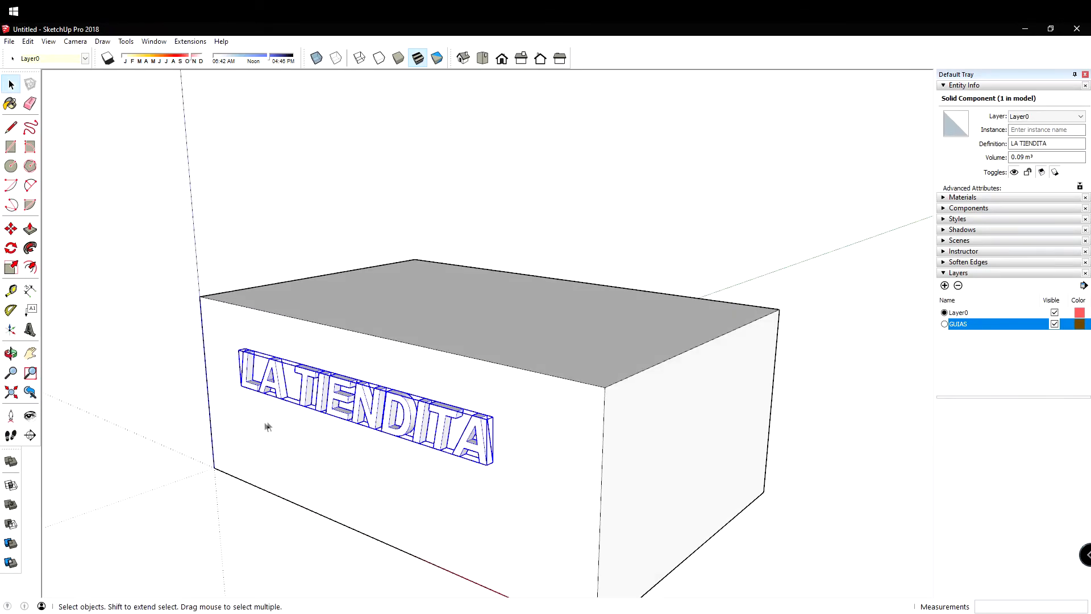
mouse_move(509, 431)
middle_down()
mouse_move(631, 441)
mouse_move(492, 419)
middle_up()
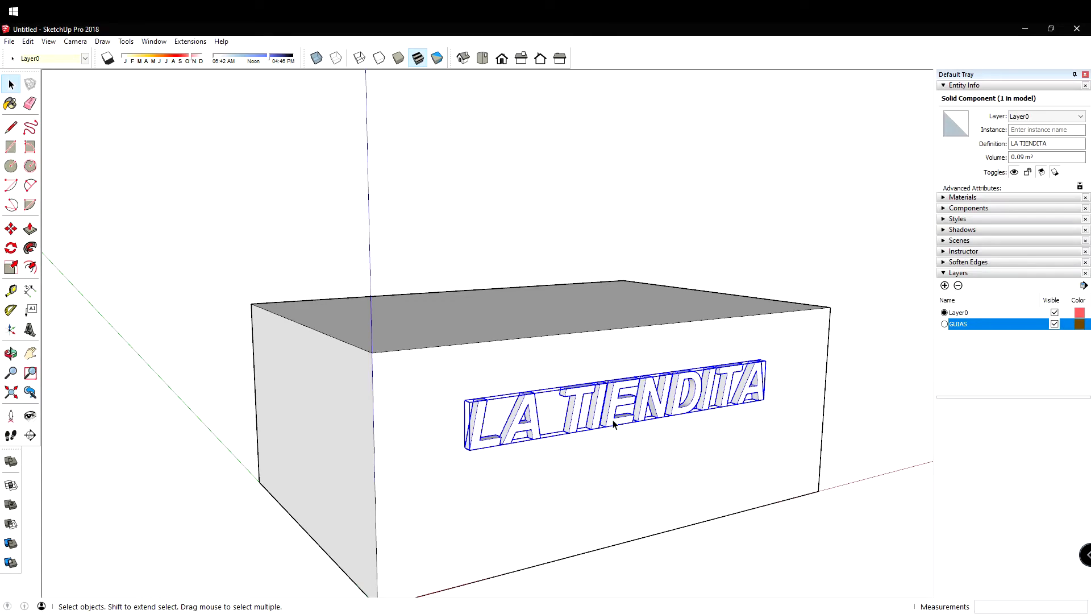
middle_drag(652, 421, 739, 452)
middle_drag(409, 451, 719, 448)
scroll(593, 440, down, 3)
middle_drag(593, 440, 473, 445)
scroll(575, 433, up, 3)
scroll(575, 434, down, 3)
Step: Move the LA TIENDITA text to a new position on the box's long face, trying placements around the box
middle_drag(575, 433, 503, 549)
middle_drag(556, 495, 585, 333)
key(m)
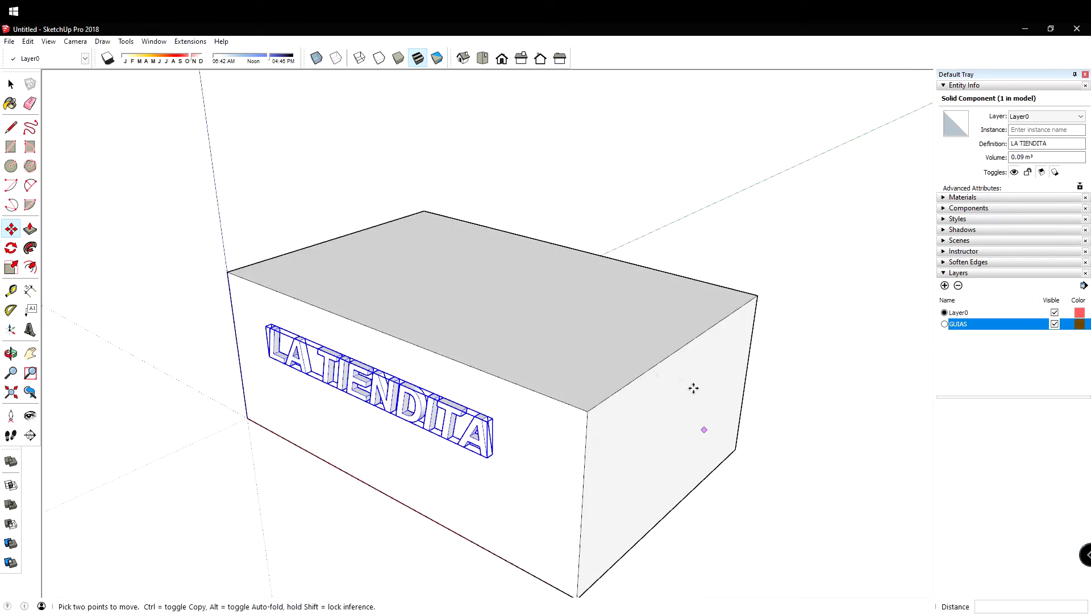
middle_drag(641, 414, 367, 429)
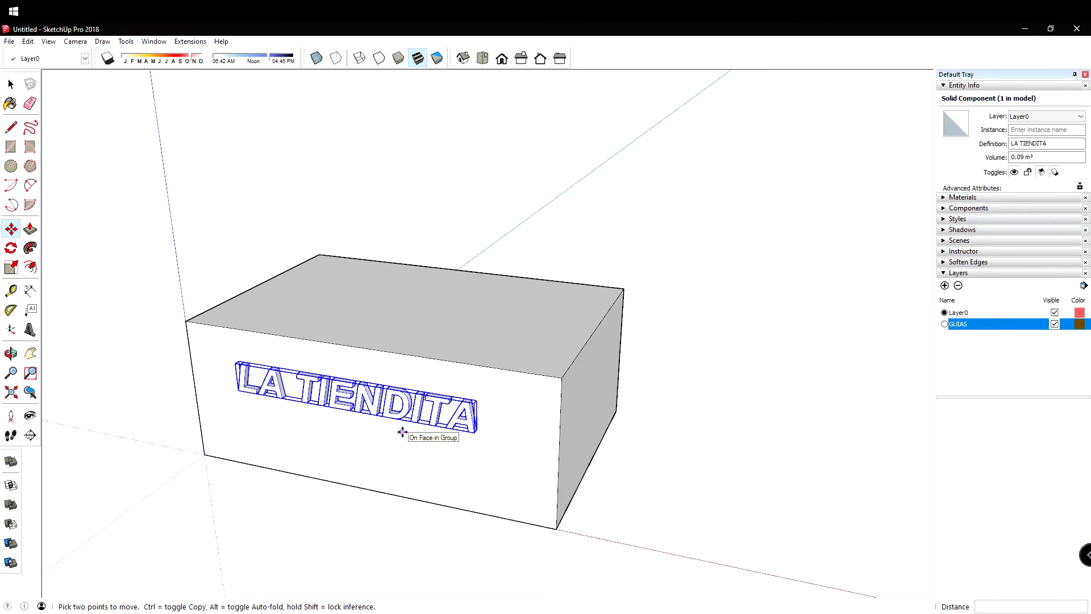
scroll(402, 432, up, 2)
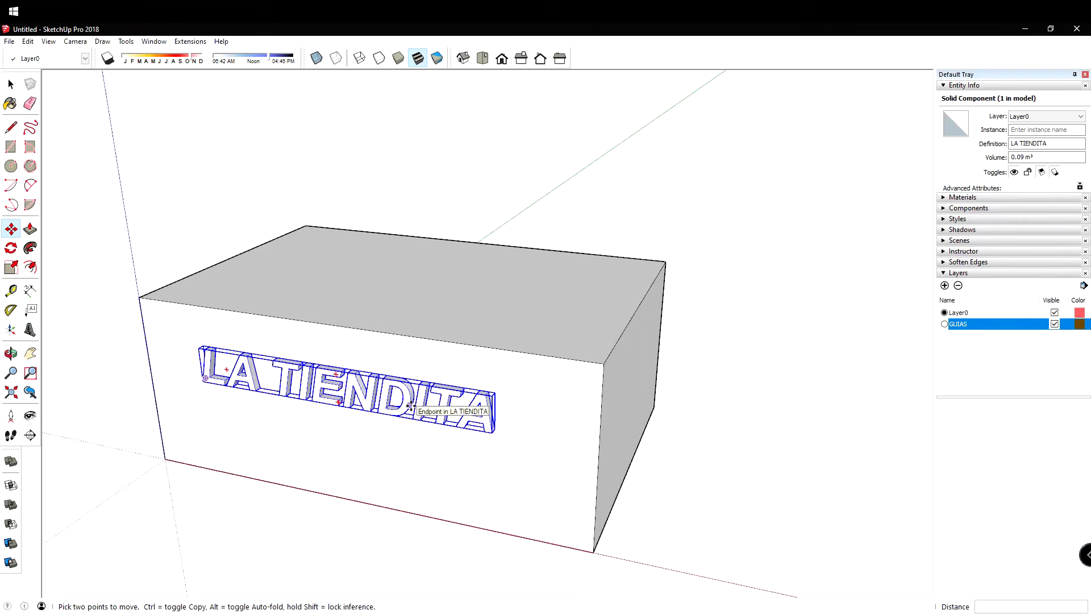
click(411, 407)
middle_drag(796, 353, 500, 449)
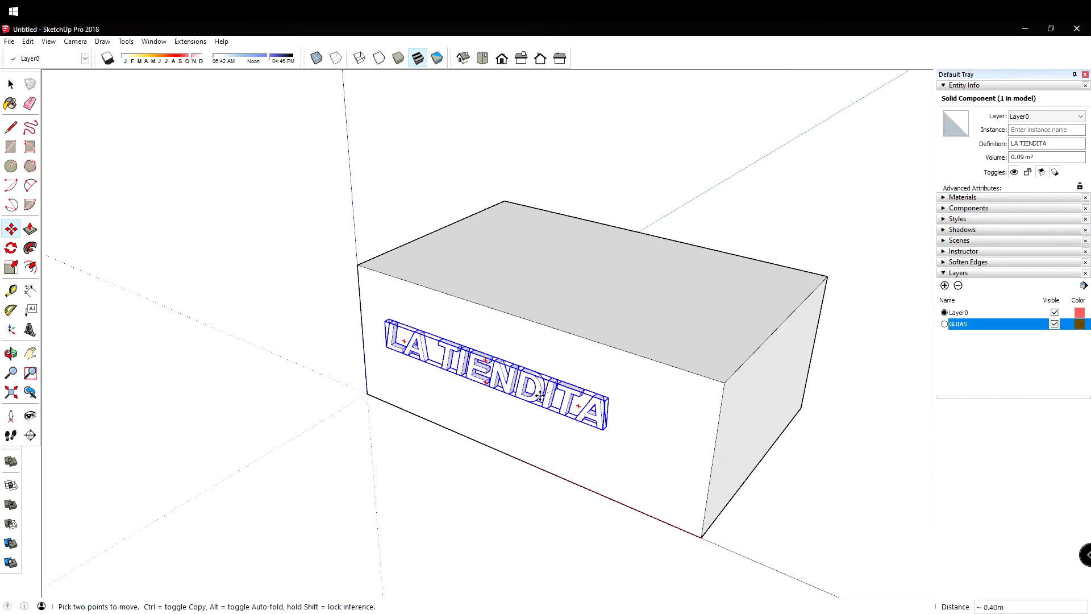
middle_drag(545, 353, 375, 364)
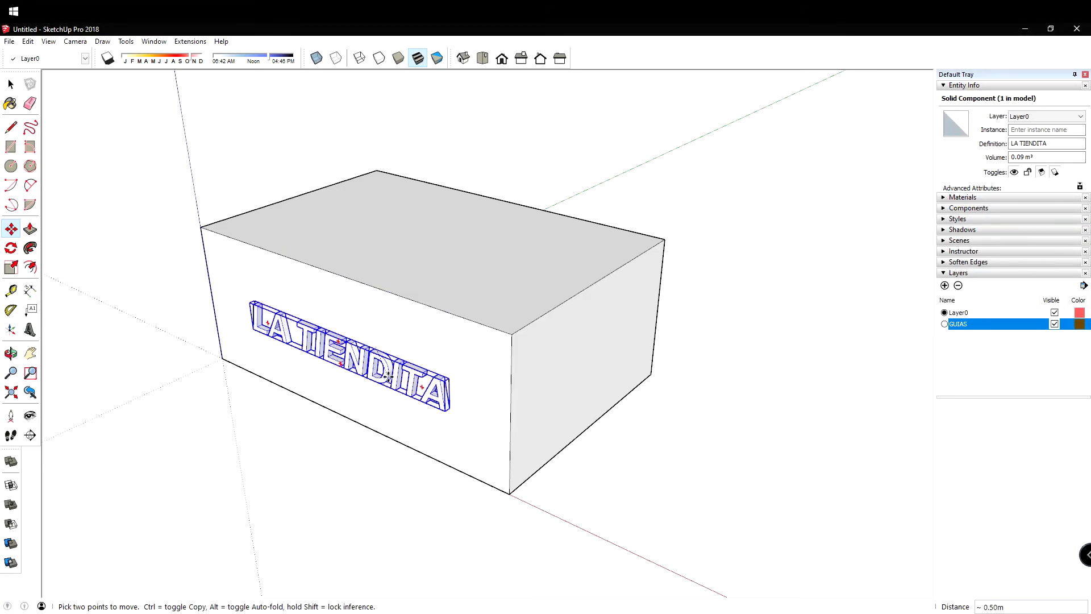
middle_drag(220, 406, 585, 411)
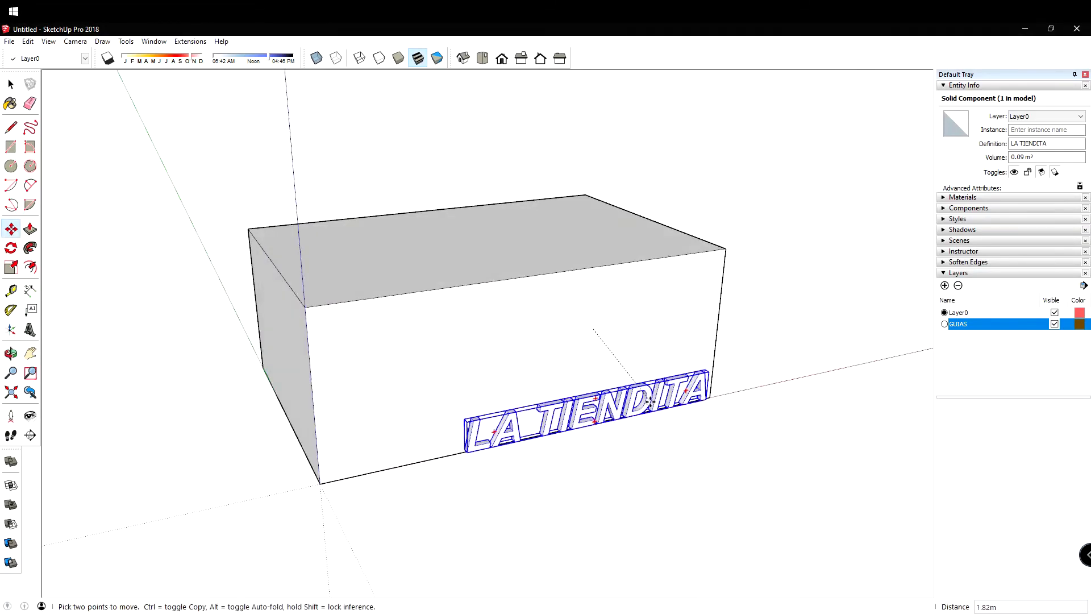
middle_drag(409, 414, 766, 458)
middle_drag(588, 434, 662, 372)
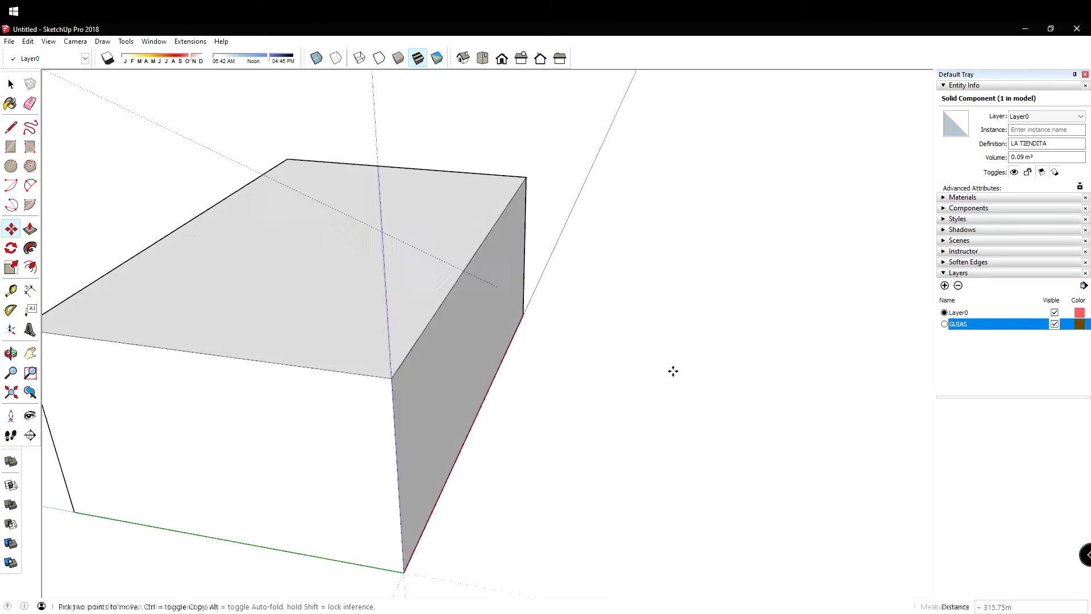
scroll(568, 385, down, 5)
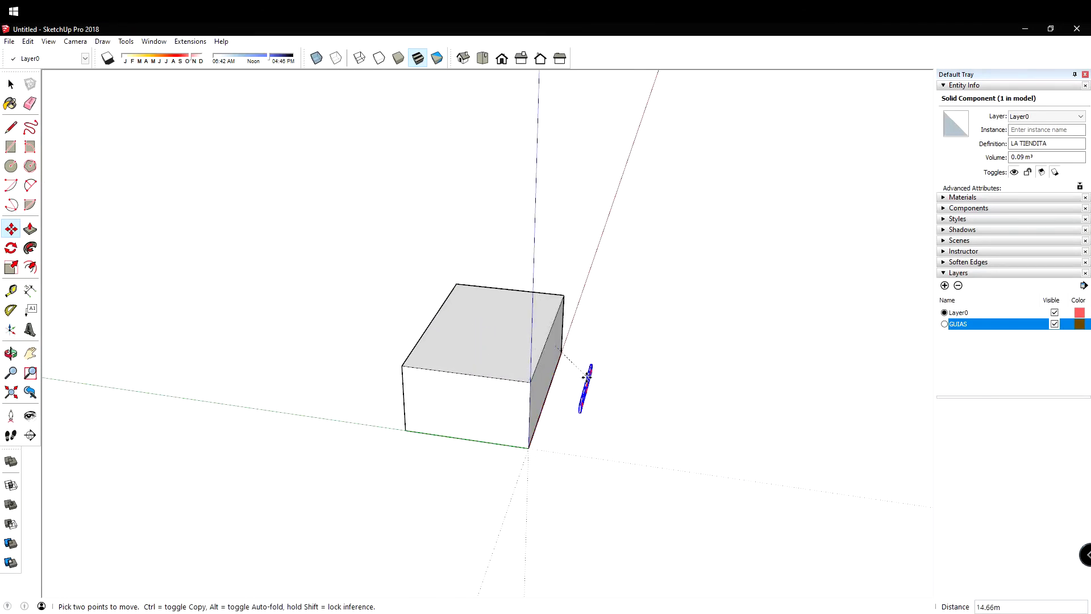
middle_drag(552, 348, 389, 363)
scroll(573, 361, up, 3)
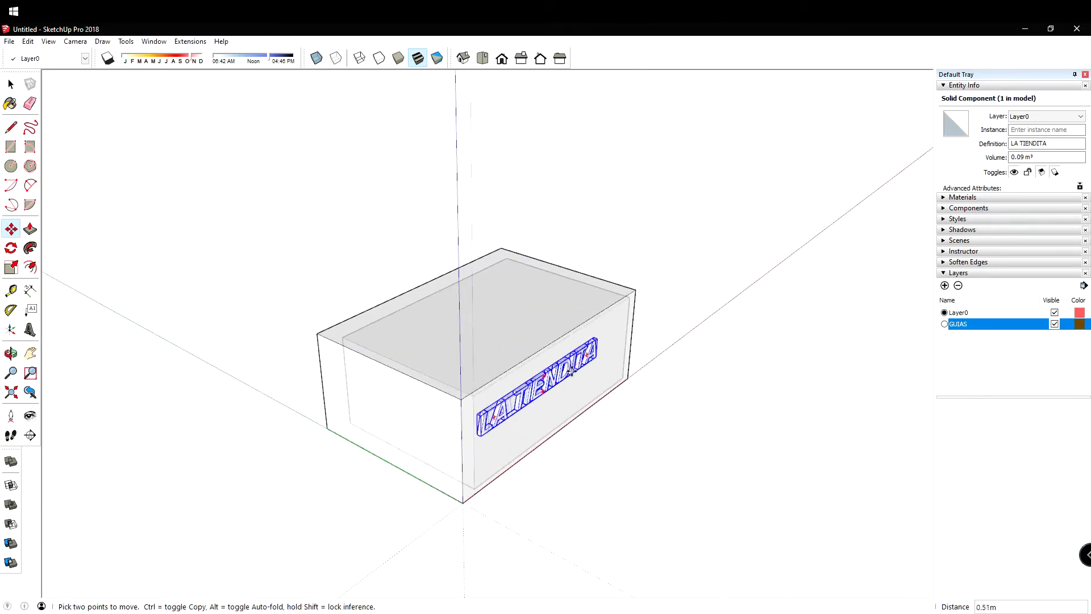
middle_drag(568, 367, 435, 312)
click(534, 426)
key(space)
scroll(487, 446, up, 6)
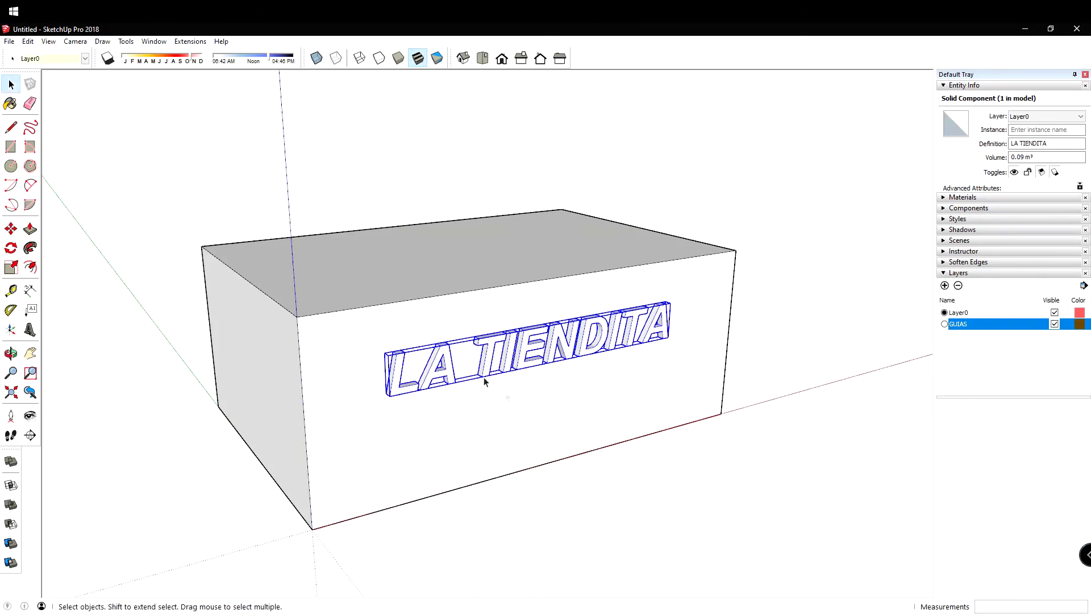
Step: Open the LA TIENDITA component, examine where its own axes sit against the face, and close it
scroll(510, 343, up, 1)
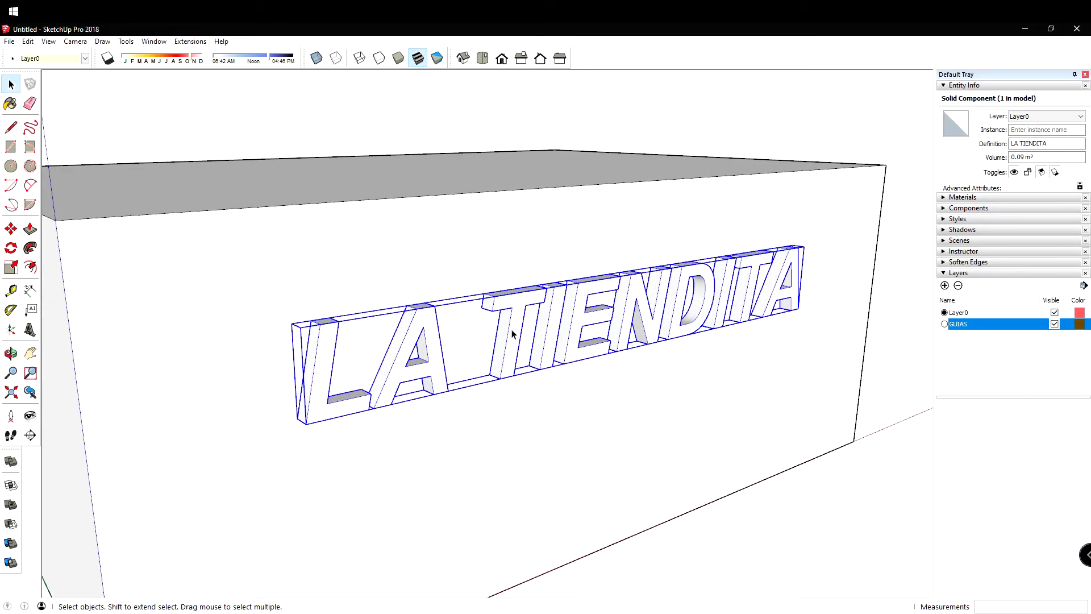
double_click(516, 328)
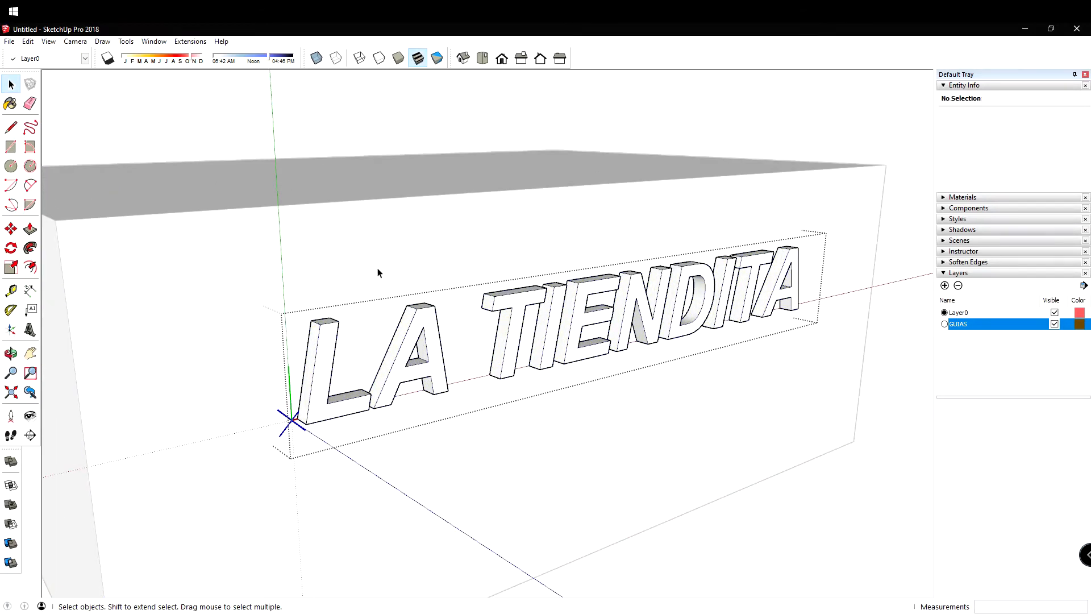
middle_drag(346, 401, 361, 392)
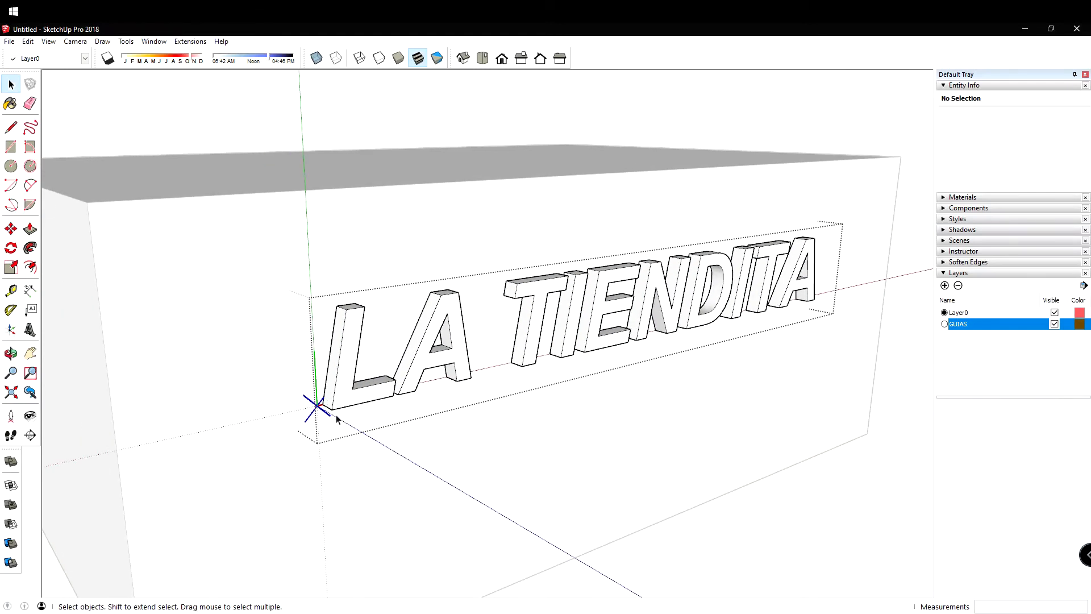
middle_drag(320, 423, 335, 396)
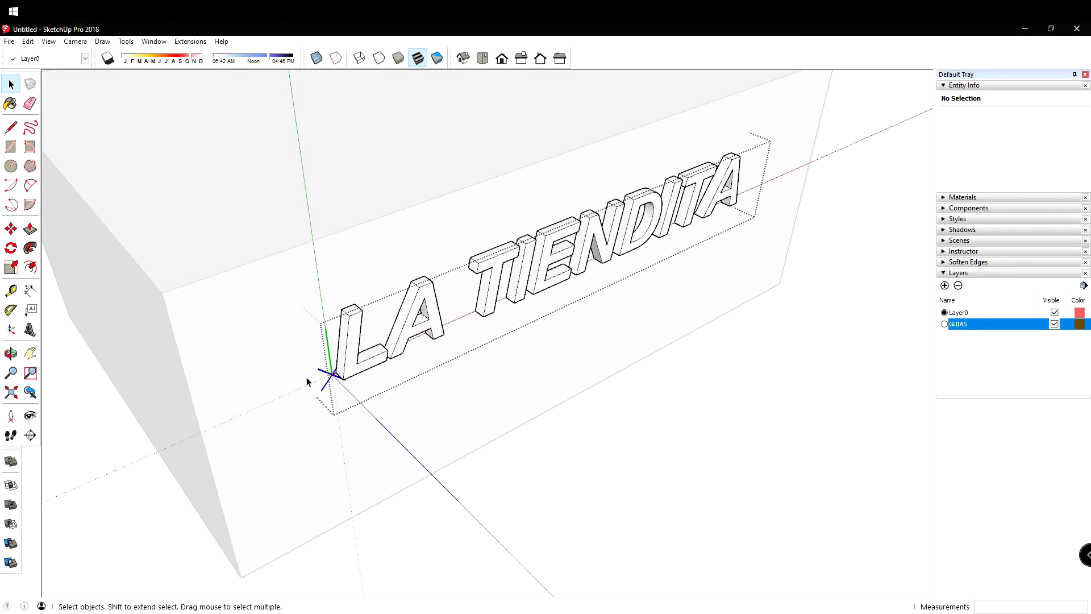
middle_drag(532, 508, 278, 422)
click(278, 422)
Step: Try rotating the LA TIENDITA text with the Rotate tool about a point near its last letters, then cancel
middle_drag(643, 329, 575, 433)
click(592, 355)
key(m)
middle_drag(633, 371, 541, 458)
key(q)
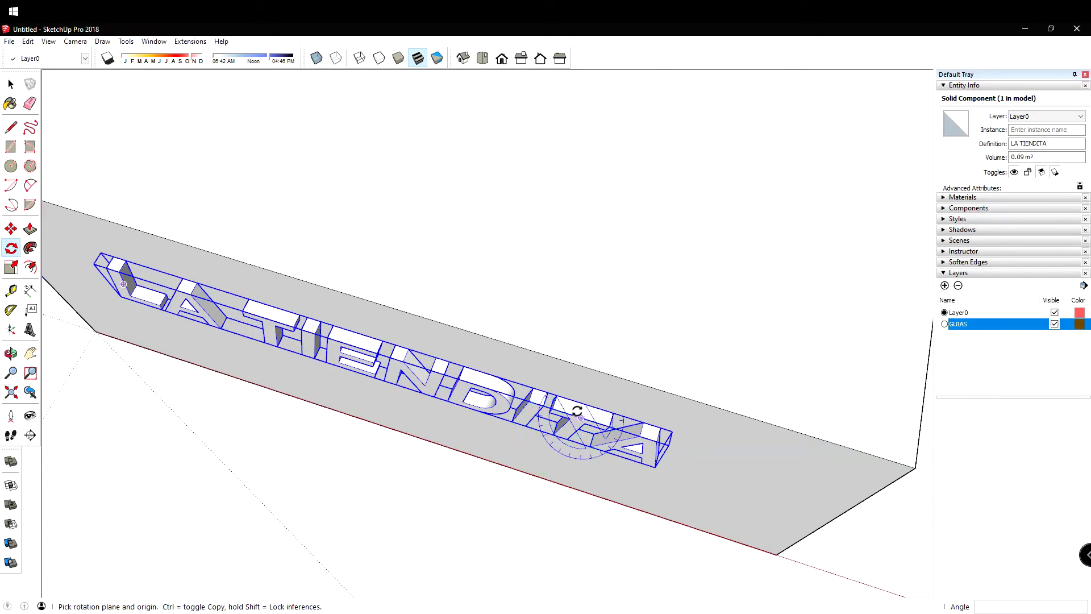
click(577, 412)
click(625, 429)
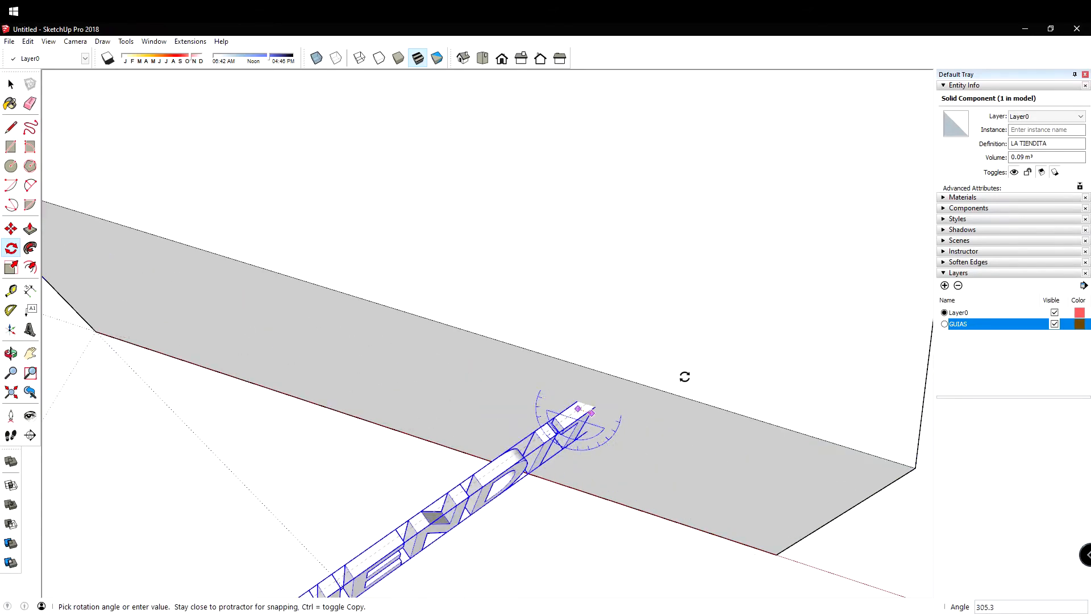
key(Escape)
key(space)
Step: Reposition the LA TIENDITA text with the Move tool on the box's long face
middle_drag(349, 370, 386, 409)
middle_drag(266, 388, 404, 358)
key(m)
click(268, 413)
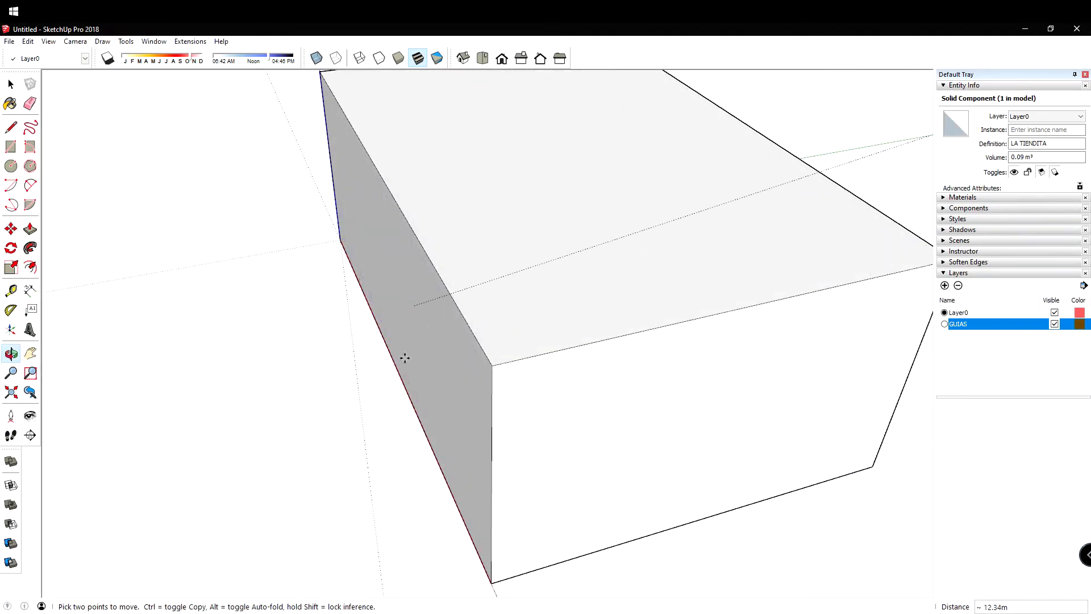
middle_drag(275, 351, 630, 259)
click(457, 312)
key(space)
middle_drag(348, 314, 487, 342)
scroll(458, 377, up, 3)
scroll(264, 366, down, 3)
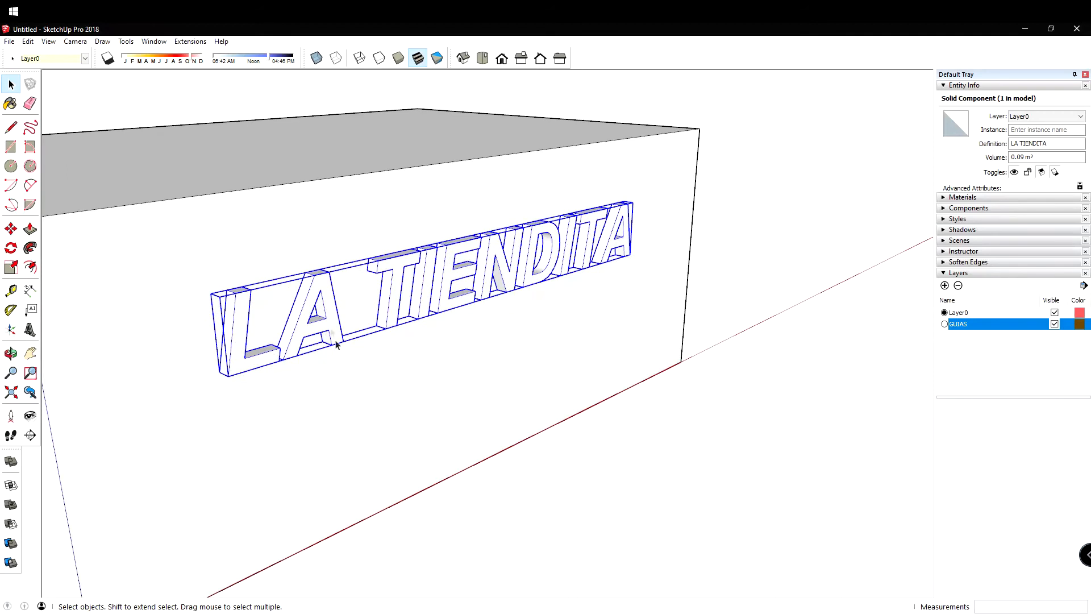
Step: Unglue the LA TIENDITA component from the box's face
scroll(329, 315, up, 3)
right_click(329, 314)
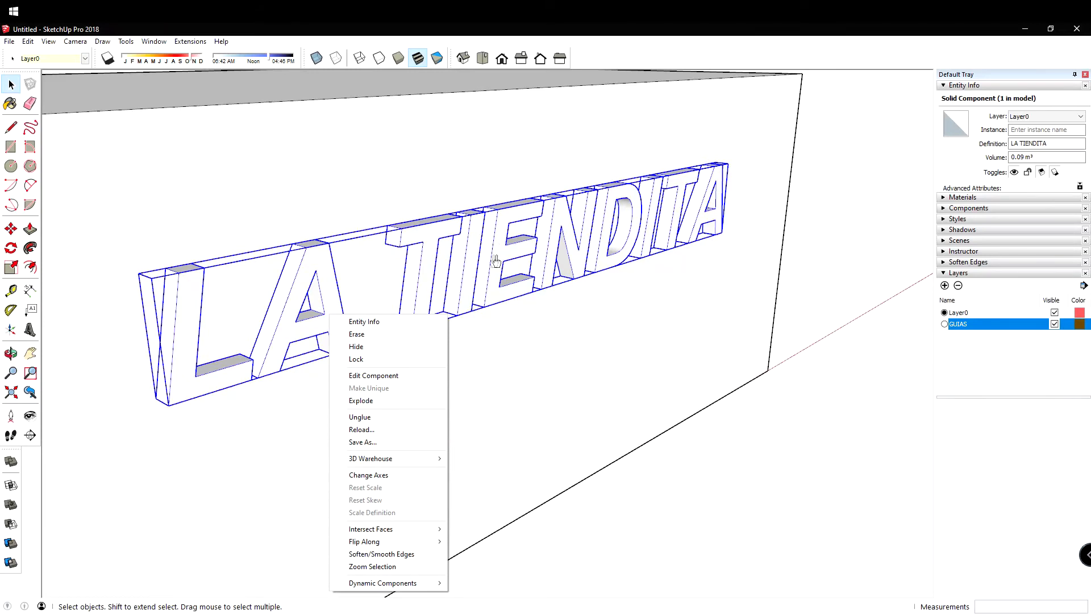
click(386, 423)
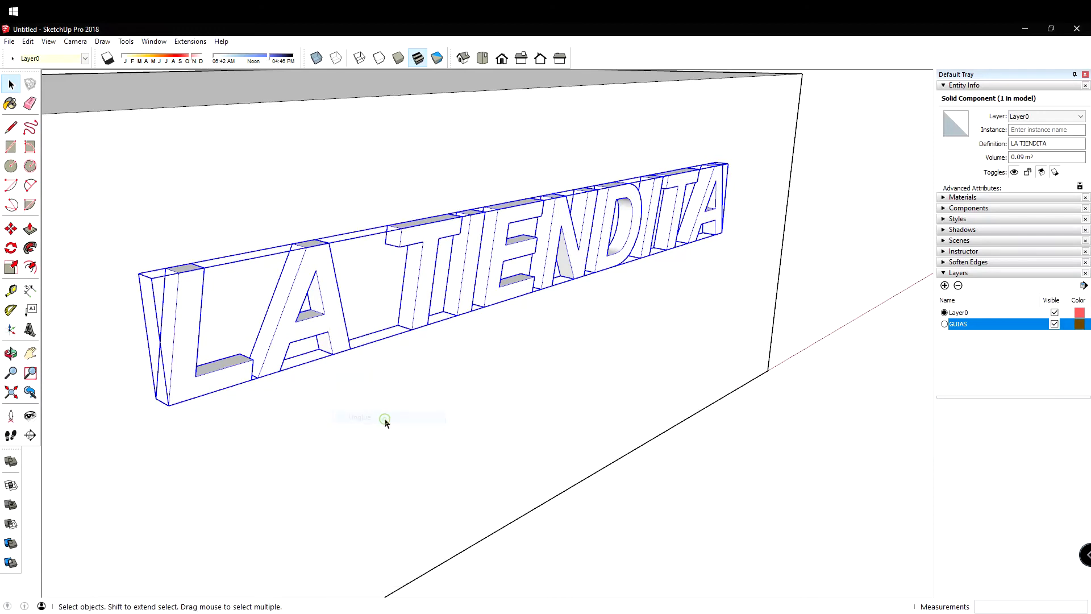
Step: Open the LA TIENDITA component to examine its axes after ungluing, and close it
double_click(339, 325)
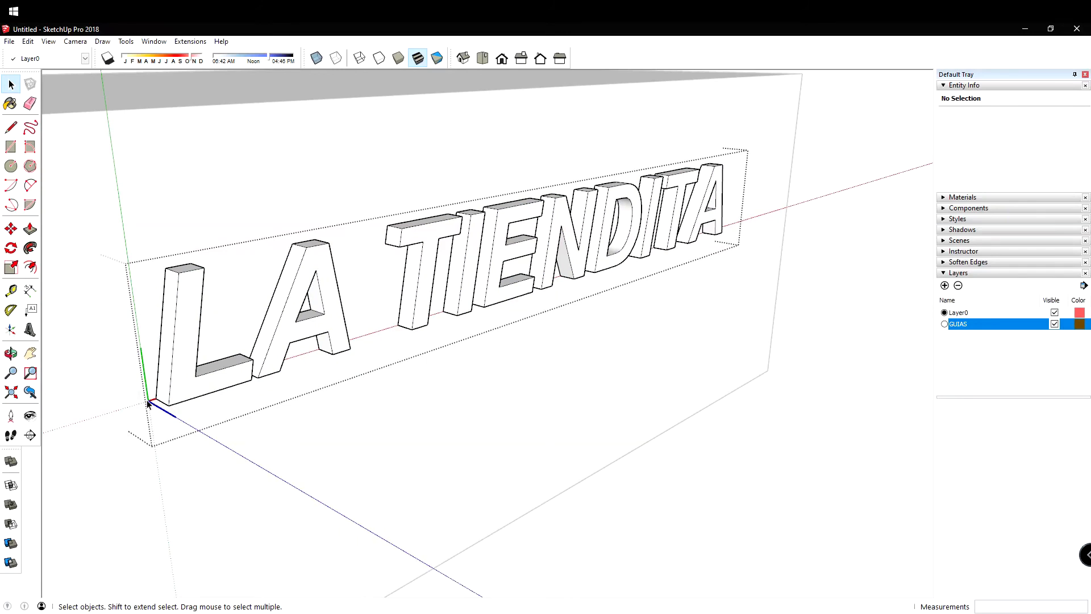
middle_drag(304, 445, 295, 431)
scroll(295, 432, down, 1)
click(295, 431)
Step: Move the LA TIENDITA text out in front of the box and rotate it to face the same way as the short end
click(279, 365)
middle_drag(280, 366, 407, 451)
key(m)
click(341, 498)
scroll(392, 514, down, 2)
scroll(553, 494, down, 2)
middle_drag(555, 512, 742, 467)
click(723, 431)
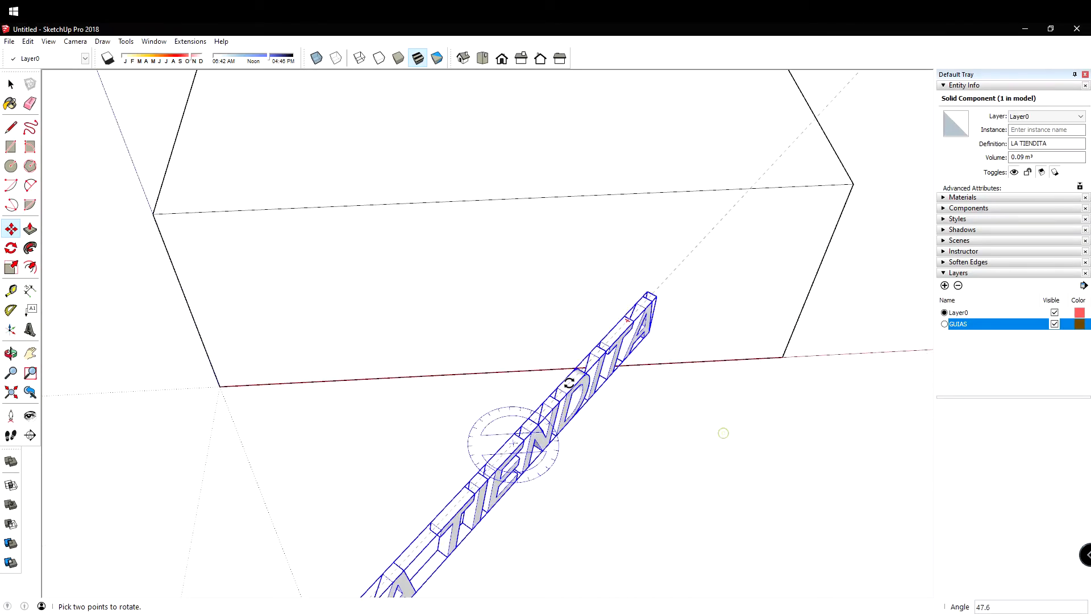
click(510, 399)
Step: Move the rotated LA TIENDITA text onto the box's short end face
middle_drag(510, 399, 151, 364)
middle_drag(194, 321, 398, 356)
click(348, 330)
click(498, 323)
Step: Scale the LA TIENDITA text down from its upper corner so it fits within the end face
key(s)
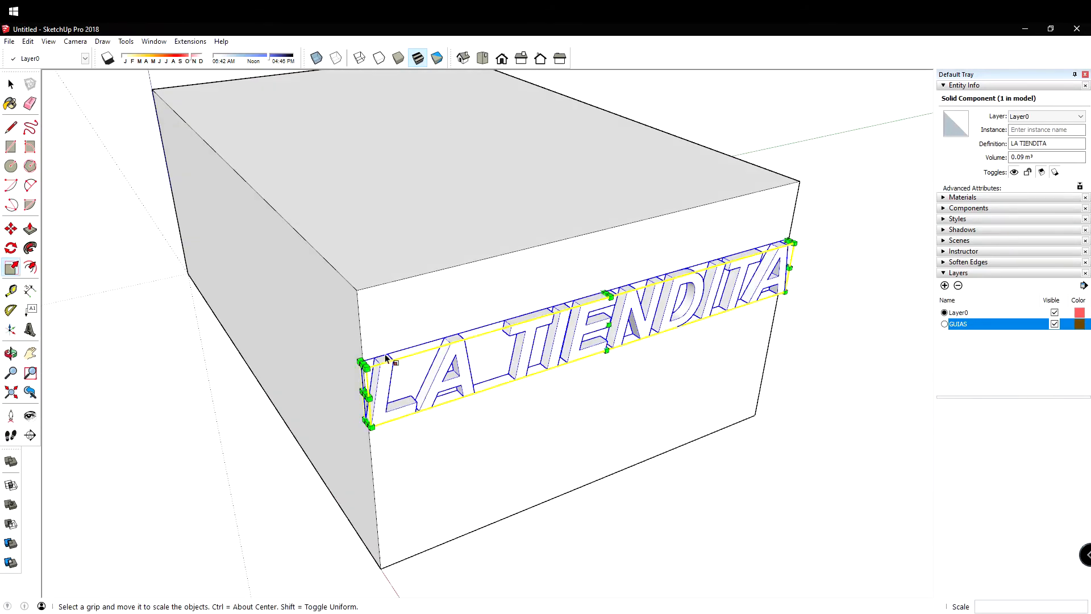
drag(363, 365, 500, 373)
middle_drag(631, 395, 489, 363)
Step: Move the scaled LA TIENDITA text to centre it on the box's end face
key(m)
click(597, 372)
click(544, 373)
middle_drag(633, 395, 479, 366)
key(space)
Step: Examine the LA TIENDITA text on the box's end face from several angles and distances
middle_drag(650, 420, 625, 363)
scroll(578, 370, up, 4)
click(645, 381)
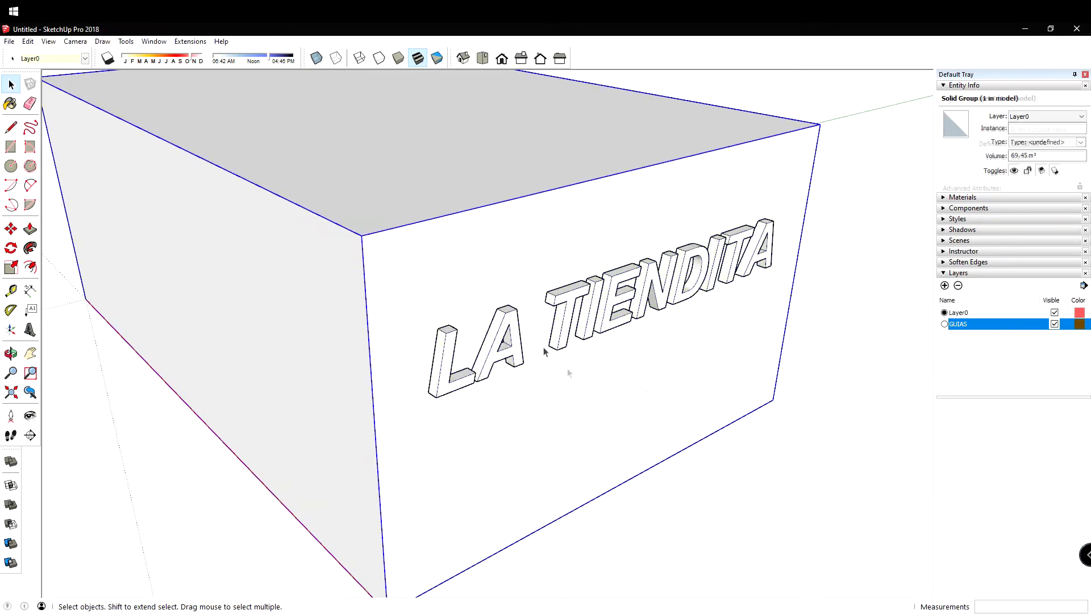
click(520, 336)
scroll(677, 409, down, 3)
middle_drag(677, 409, 603, 412)
middle_drag(685, 349, 175, 383)
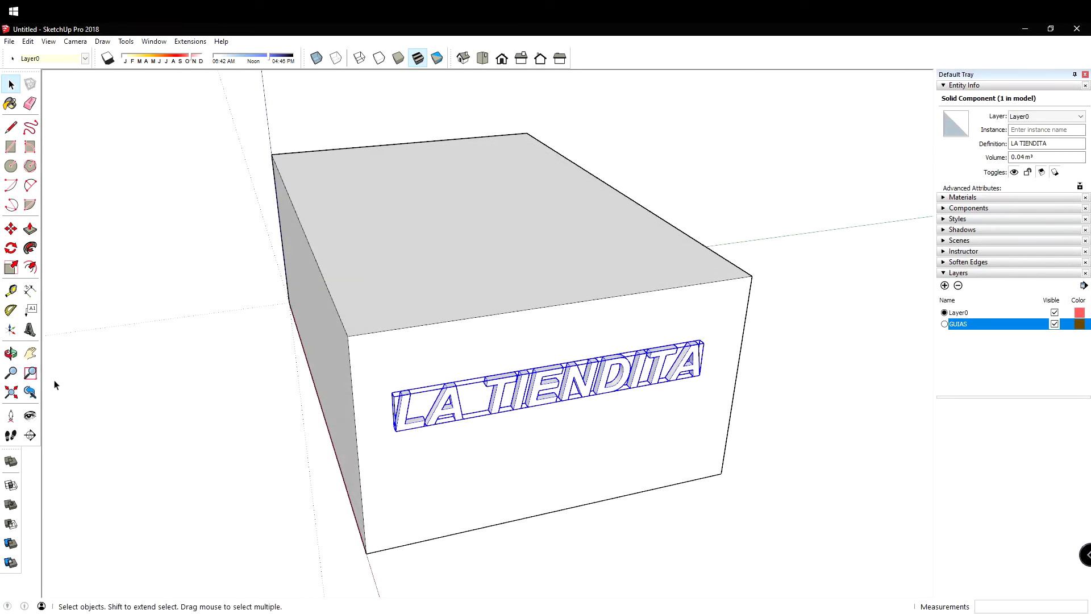
middle_drag(267, 454, 594, 353)
scroll(510, 426, down, 2)
scroll(447, 398, down, 2)
scroll(608, 386, up, 2)
middle_drag(612, 388, 483, 381)
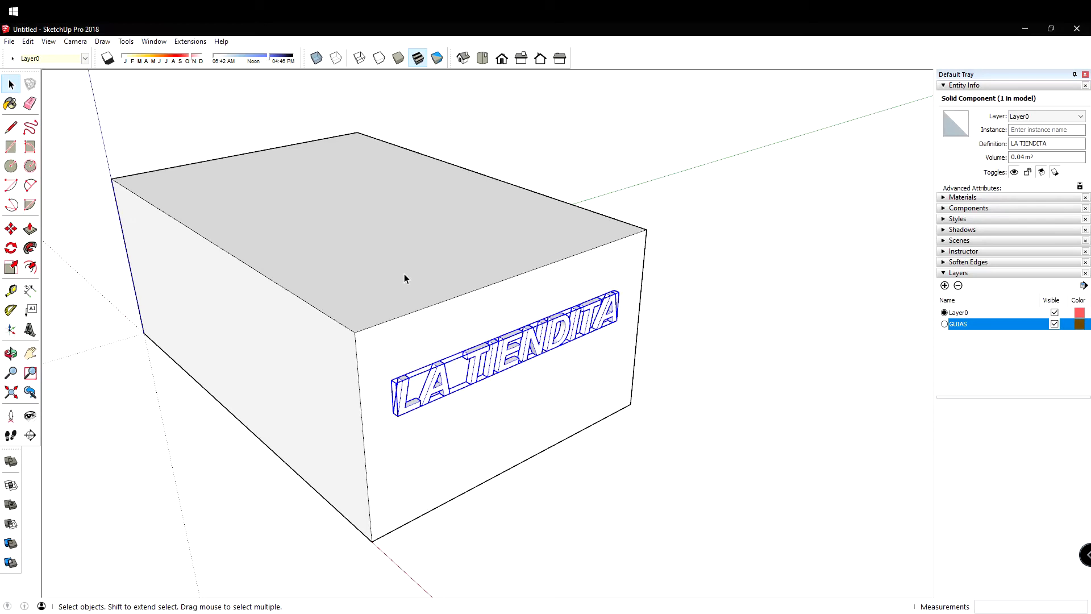
middle_drag(391, 291, 496, 391)
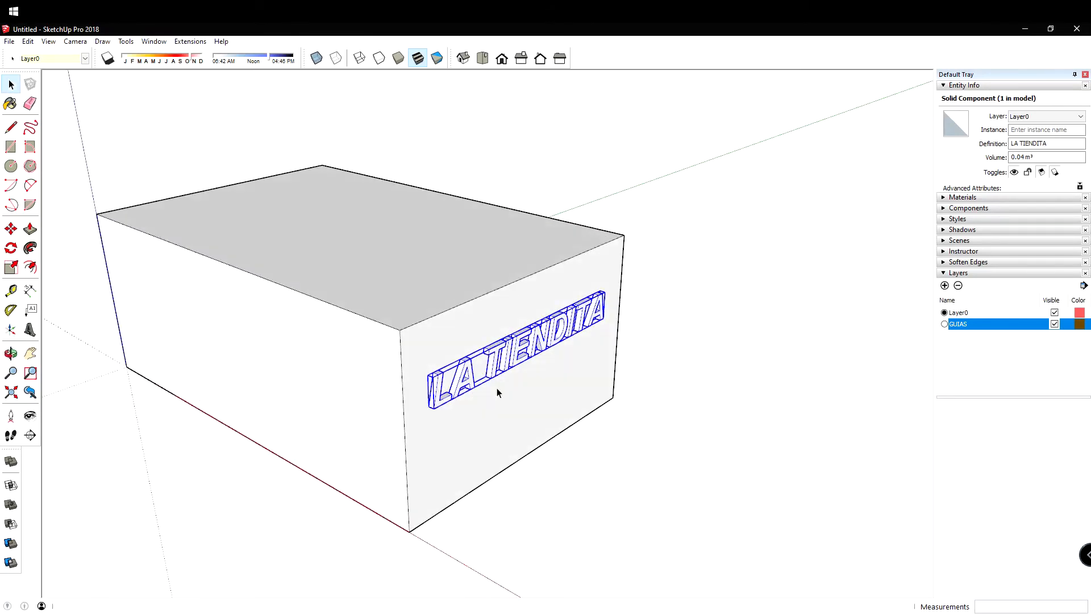
scroll(492, 397, up, 3)
middle_drag(486, 378, 354, 390)
scroll(499, 346, down, 3)
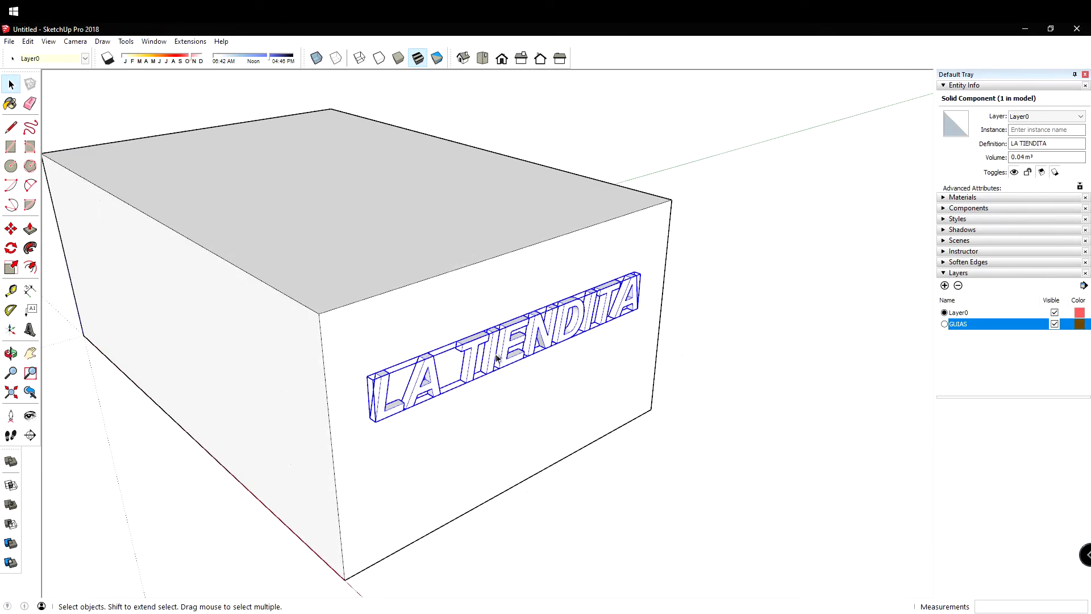
middle_drag(447, 360, 522, 367)
scroll(550, 351, up, 5)
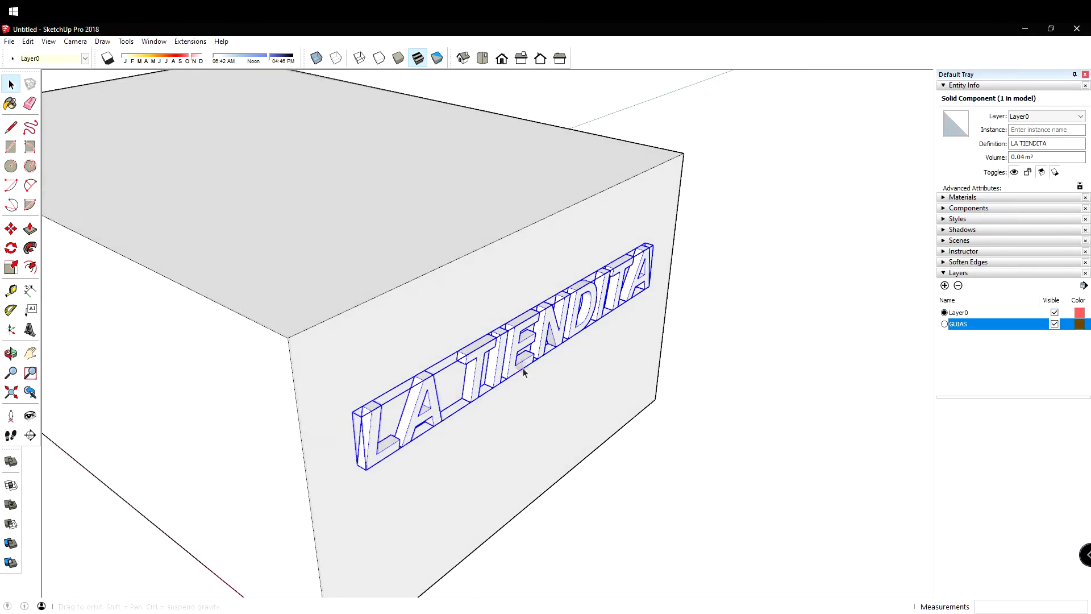
middle_drag(430, 334, 394, 323)
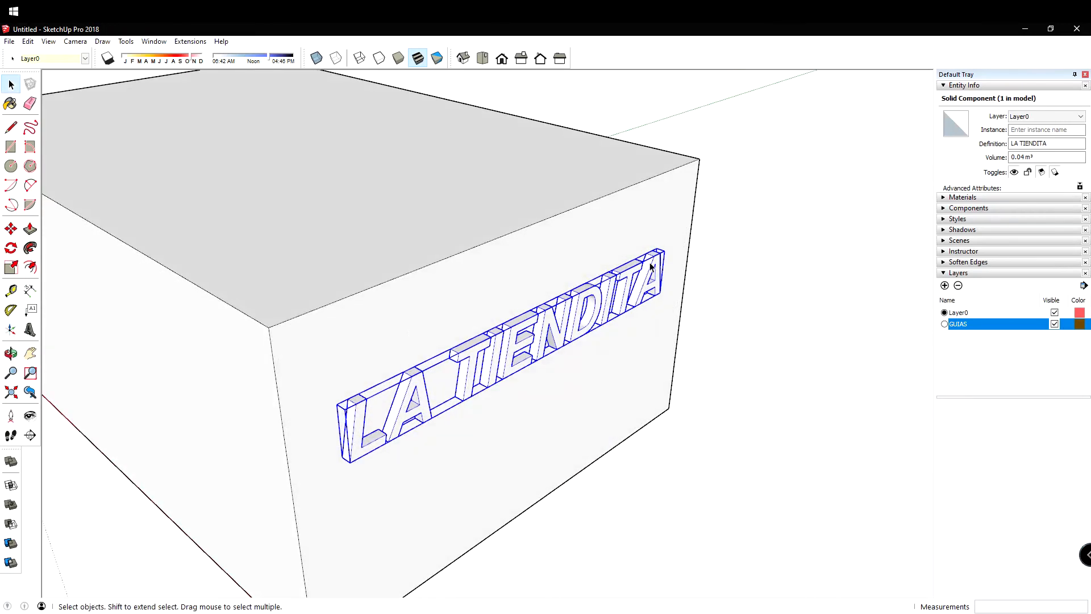
middle_drag(476, 326, 471, 282)
middle_drag(417, 411, 416, 349)
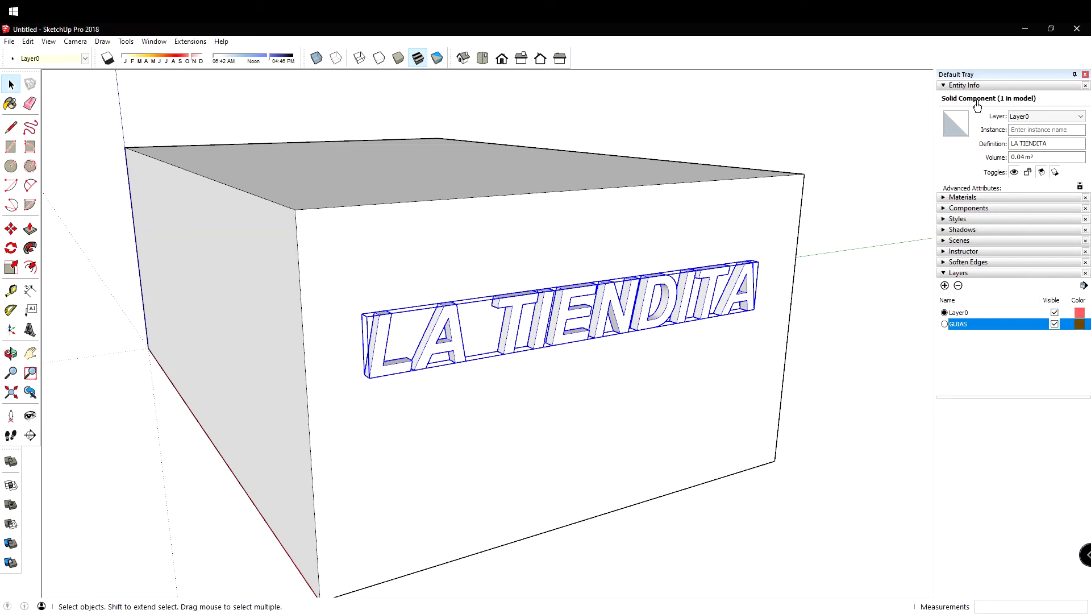
Step: Scale the LA TIENDITA text in depth only, so the letters extend further out from the end face
middle_drag(562, 267, 563, 402)
key(s)
drag(589, 362, 585, 333)
key(space)
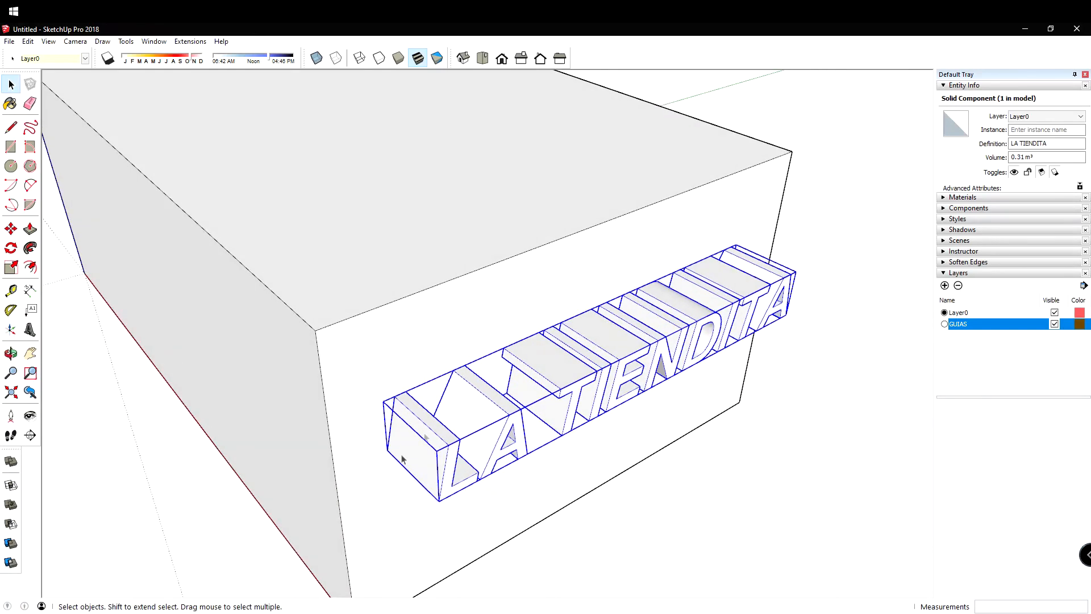
Step: Push the deepened LA TIENDITA text partly into the box's end face and select the box
scroll(455, 426, up, 2)
scroll(455, 427, down, 1)
key(m)
click(522, 413)
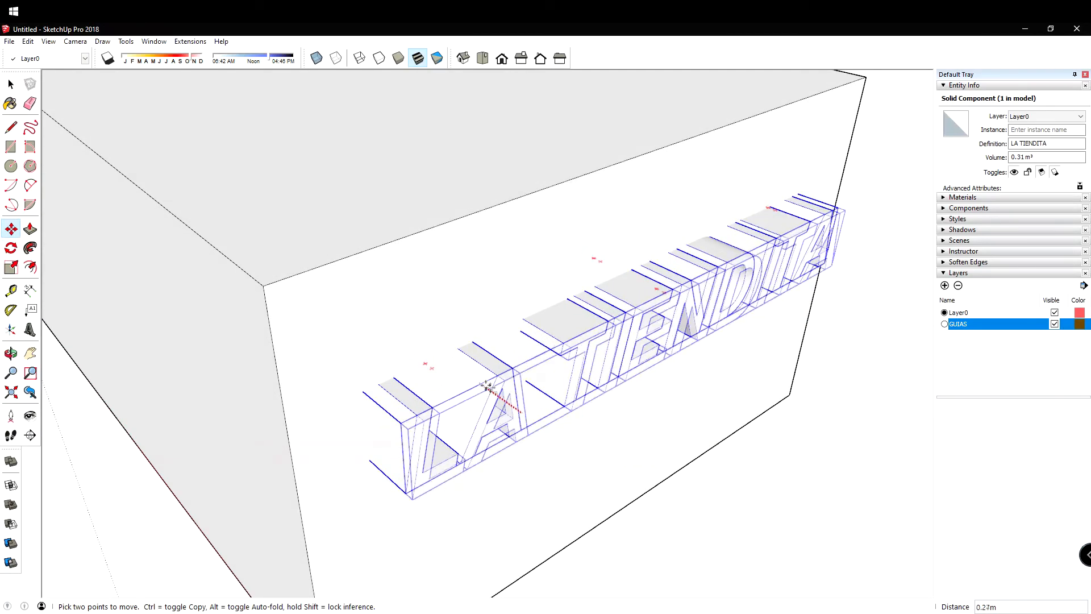
click(498, 406)
middle_drag(479, 419, 570, 359)
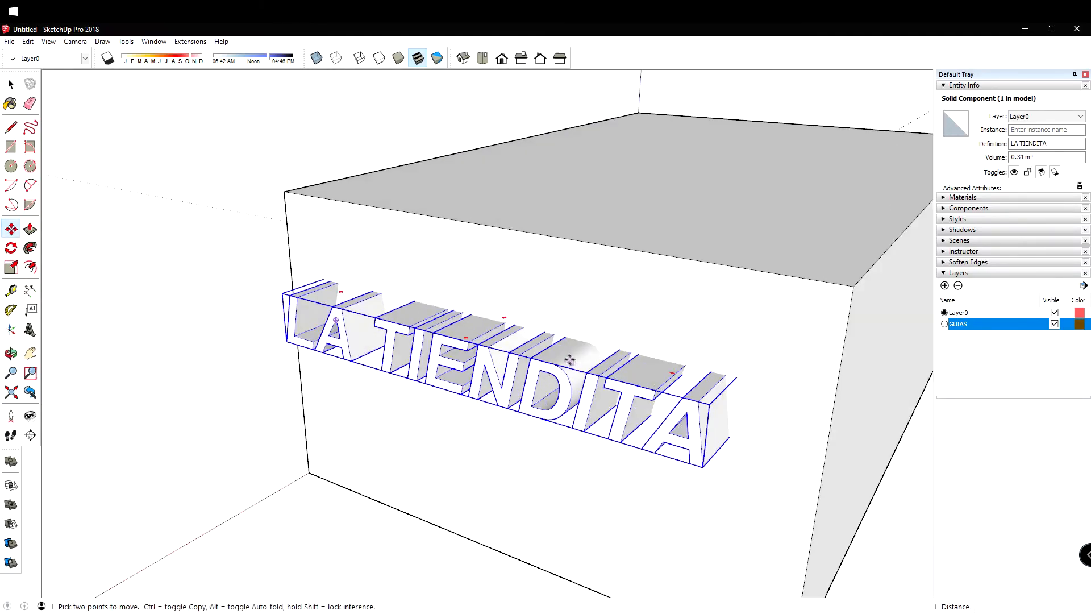
middle_drag(337, 363, 631, 368)
middle_drag(385, 344, 570, 366)
key(space)
middle_drag(427, 406, 458, 267)
click(458, 259)
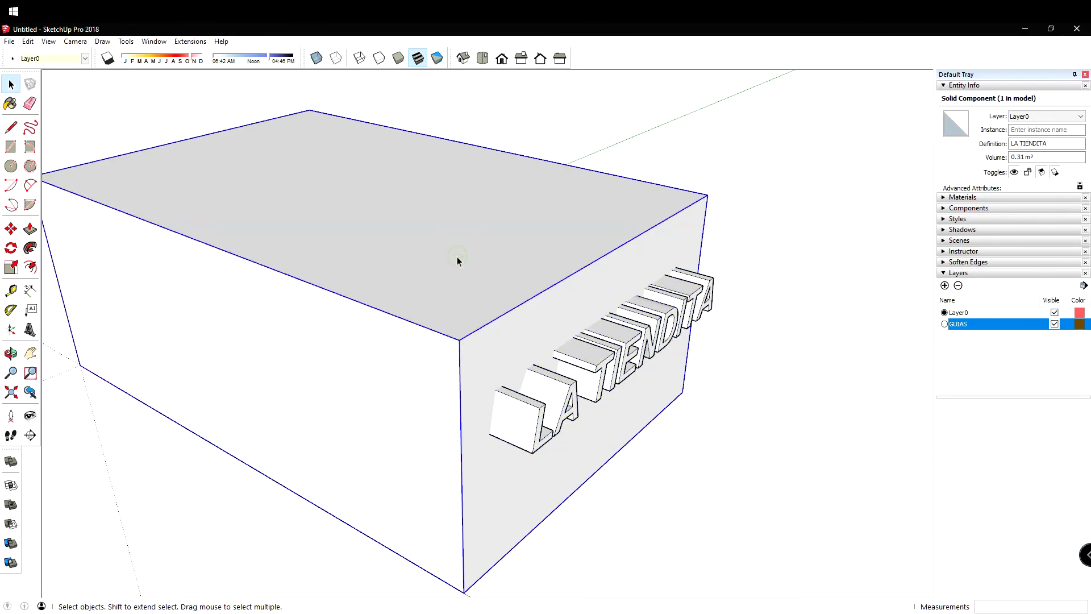
Step: Subtract the LA TIENDITA text from the box to engrave the letters into its end face
middle_drag(420, 341, 442, 397)
click(443, 396)
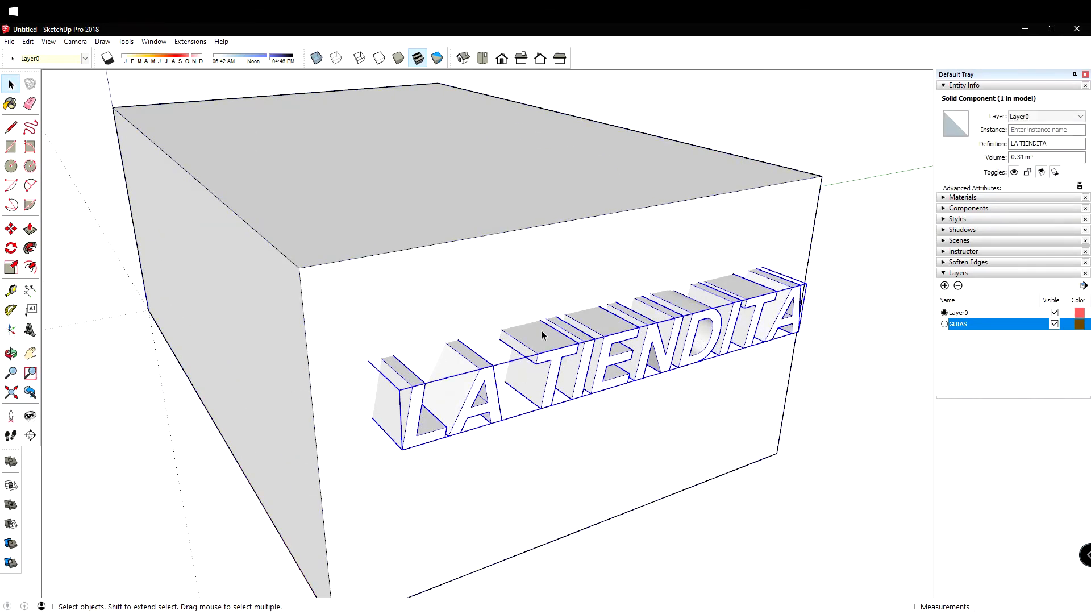
click(10, 523)
click(344, 359)
Step: Examine the letters cut into the box's end face from several angles and distances
key(o)
middle_drag(556, 347, 655, 336)
scroll(288, 309, up, 2)
scroll(388, 429, down, 3)
middle_drag(437, 393, 24, 326)
scroll(483, 312, up, 3)
scroll(459, 313, up, 2)
scroll(495, 365, down, 3)
middle_drag(495, 366, 533, 333)
scroll(531, 284, down, 2)
scroll(534, 336, down, 2)
middle_drag(621, 353, 638, 398)
middle_drag(350, 327, 516, 337)
scroll(402, 334, down, 2)
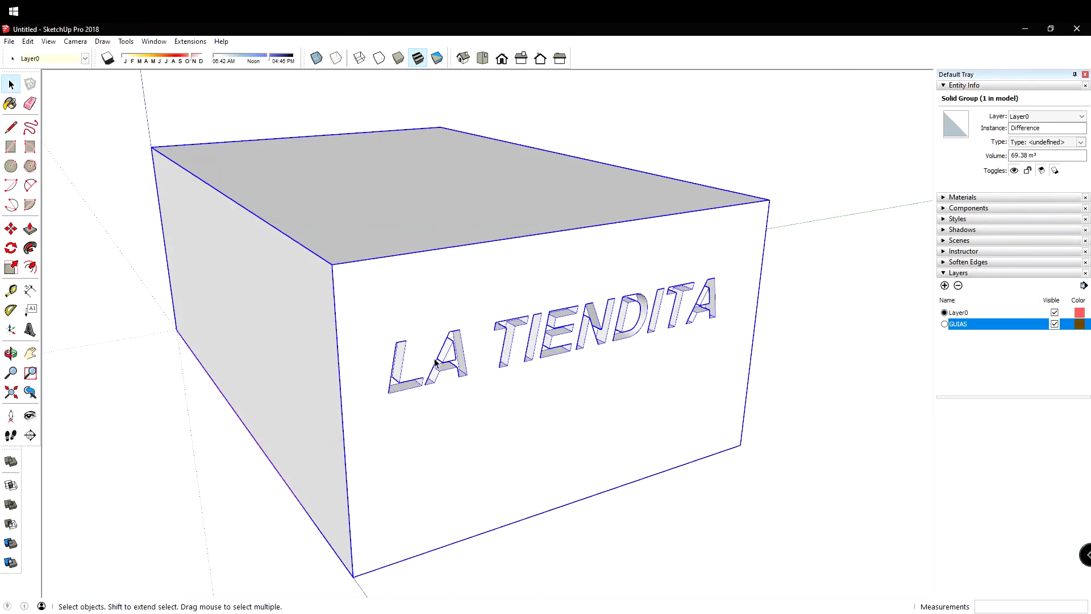
scroll(428, 352, up, 3)
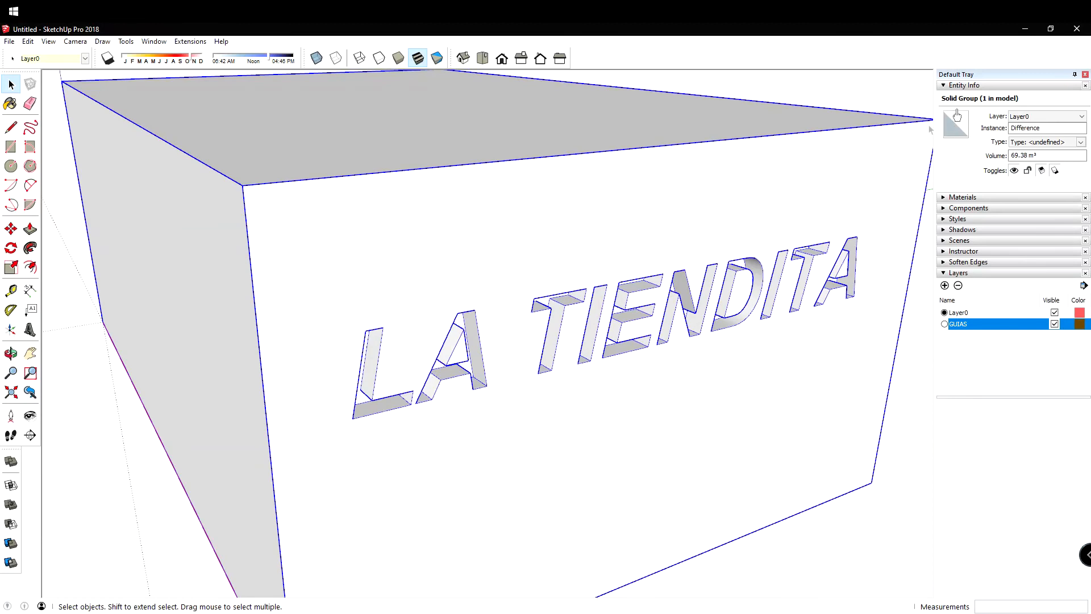
Step: Undo the subtraction and select the LA TIENDITA text on the box's end face
key(ctrl+z)
click(672, 310)
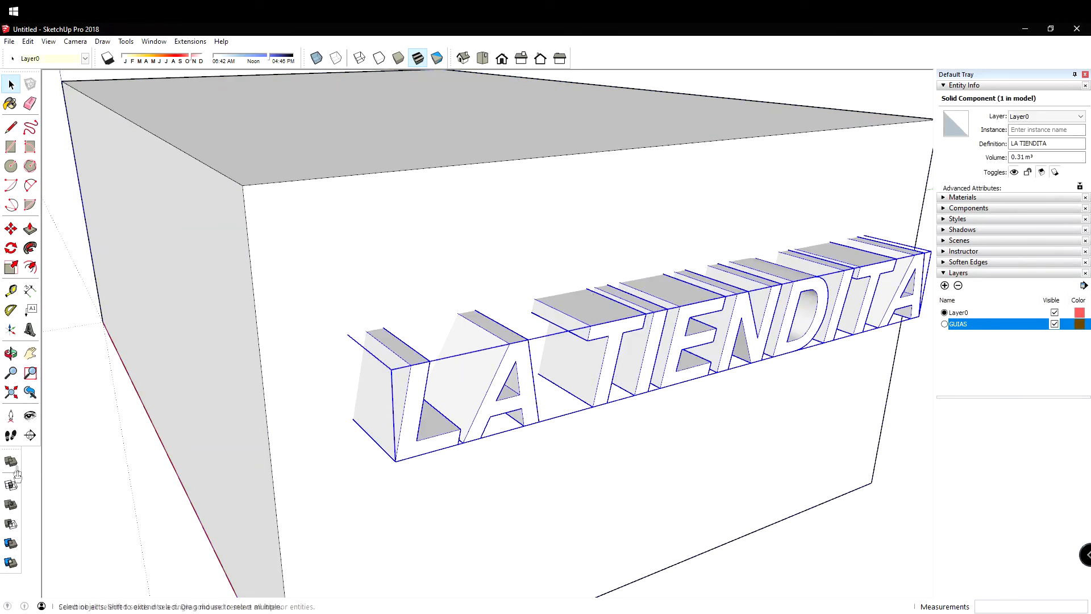
middle_drag(377, 418, 388, 370)
scroll(247, 396, down, 4)
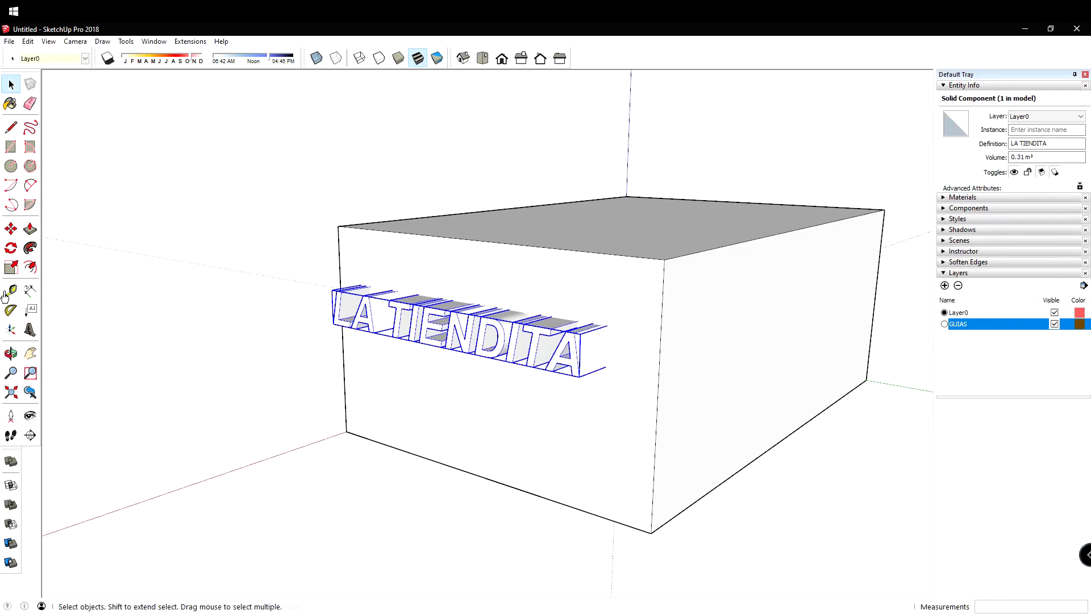
middle_drag(515, 372, 573, 446)
scroll(474, 438, up, 5)
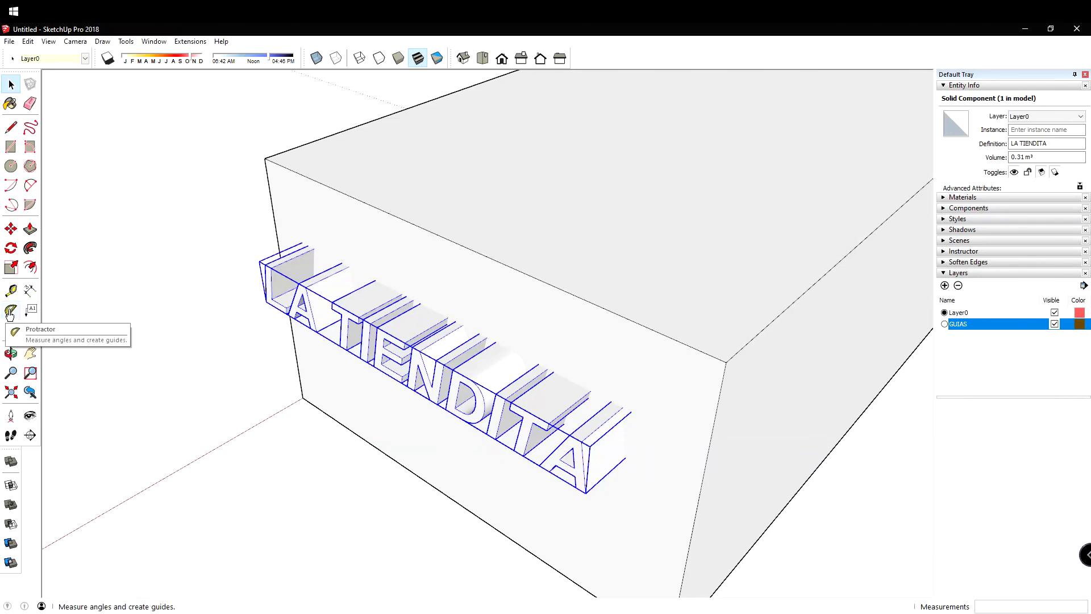
middle_drag(203, 380, 652, 379)
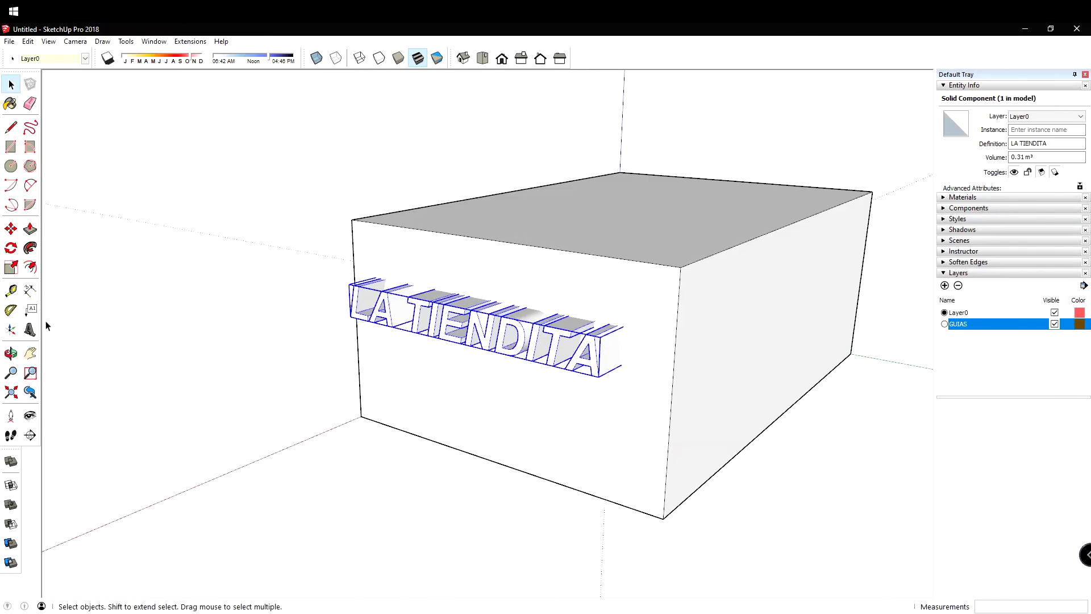